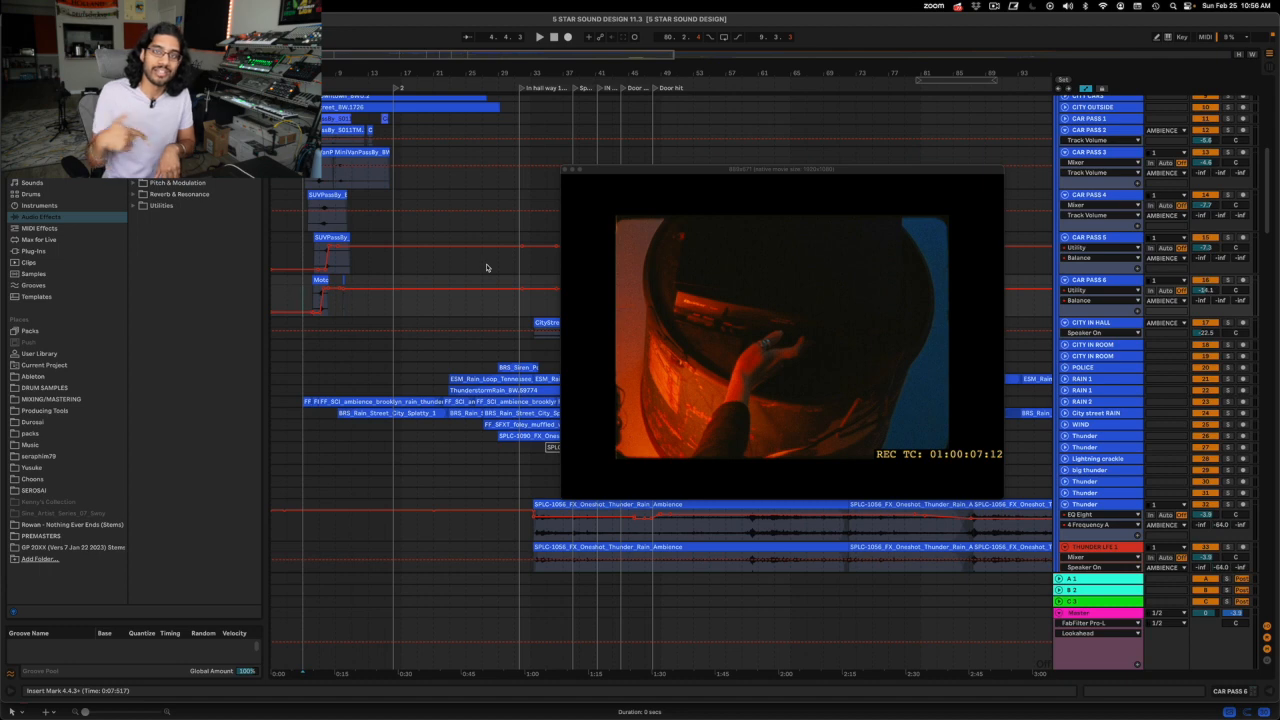
# Step: Move the video window clear of the clips and place the insert marker just before the cut into the first traffic scene
pyautogui.moveTo(638, 173); pyautogui.dragTo(688, 186)
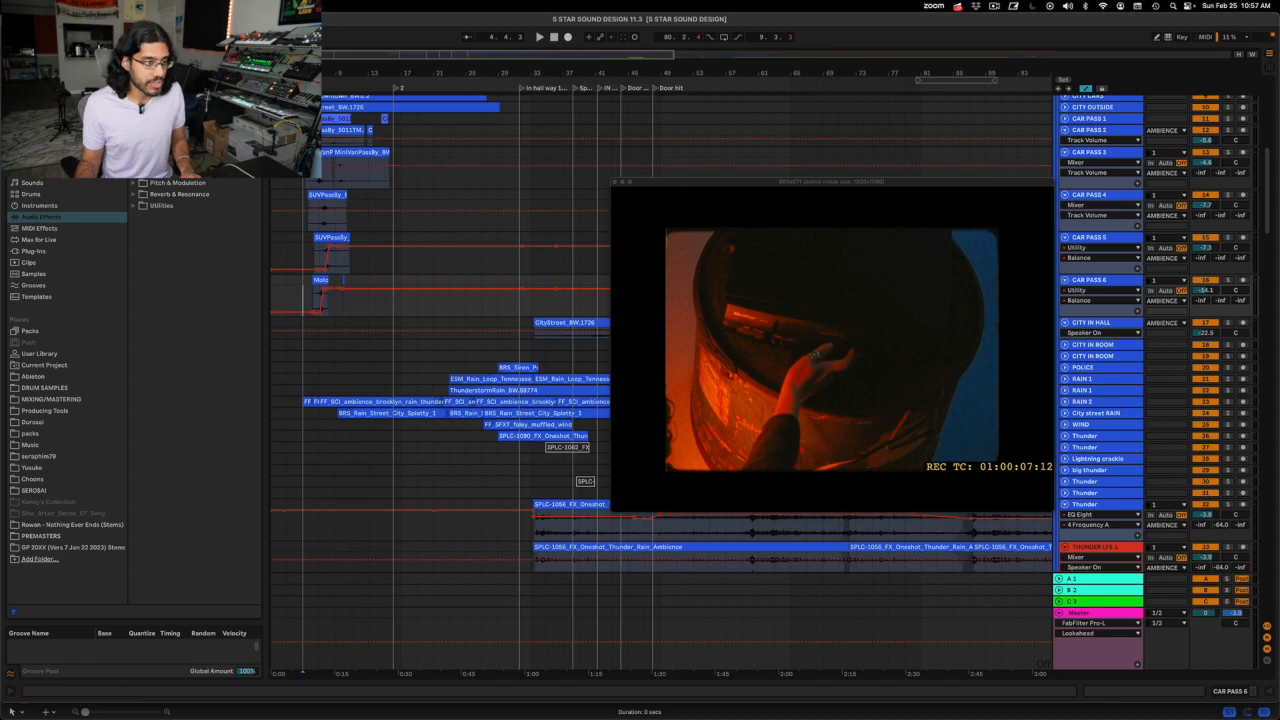
pyautogui.moveTo(303, 74); pyautogui.dragTo(327, 145)
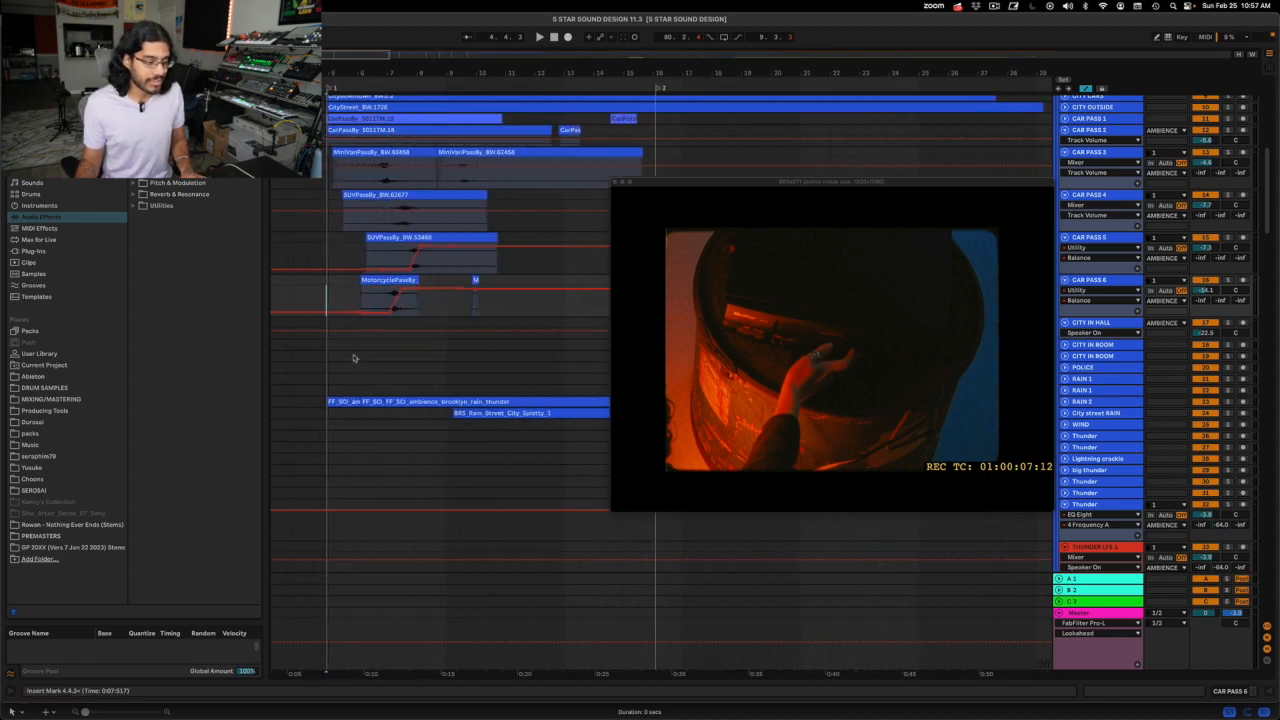
pyautogui.hscroll(-2, 357, 358)
pyautogui.press('Right')
pyautogui.press('Left')
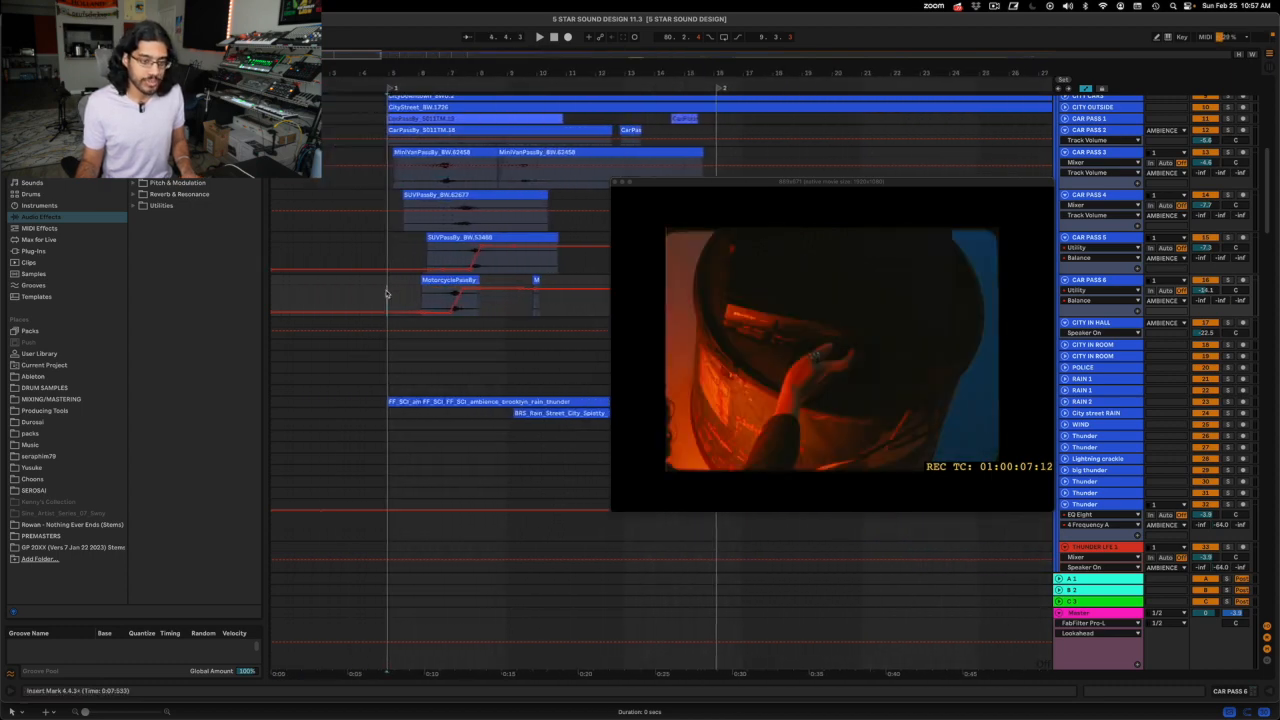
pyautogui.press('Right')
pyautogui.click(385, 292)
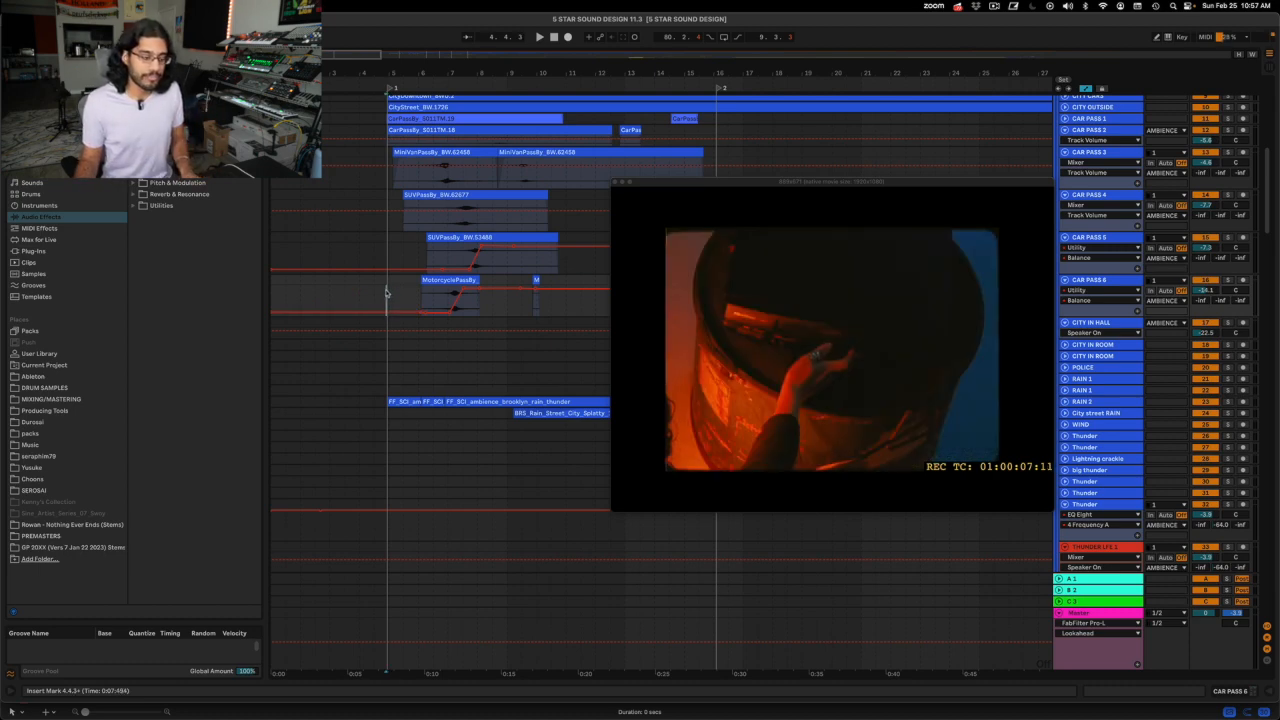
# Step: Return to the start of the arrangement, and set the insert marker at locator 1 to show the opening traffic shot
pyautogui.press('Home')
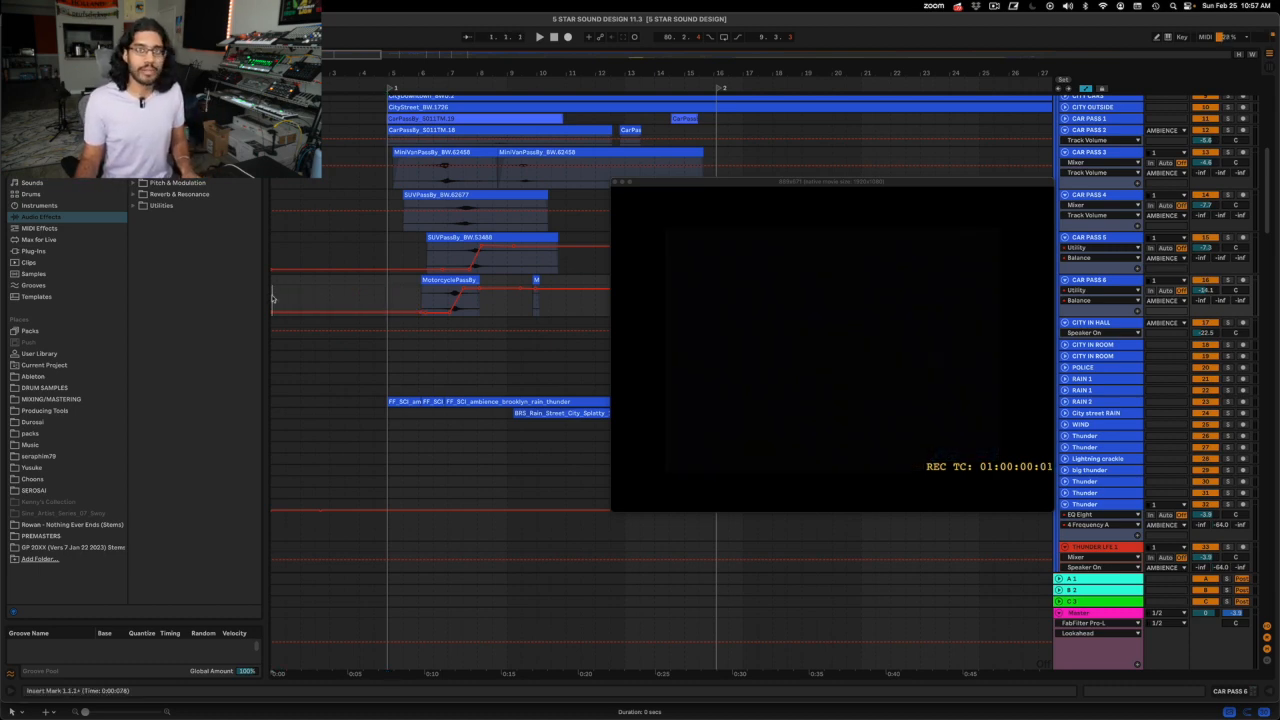
pyautogui.press('-')
pyautogui.press('-')
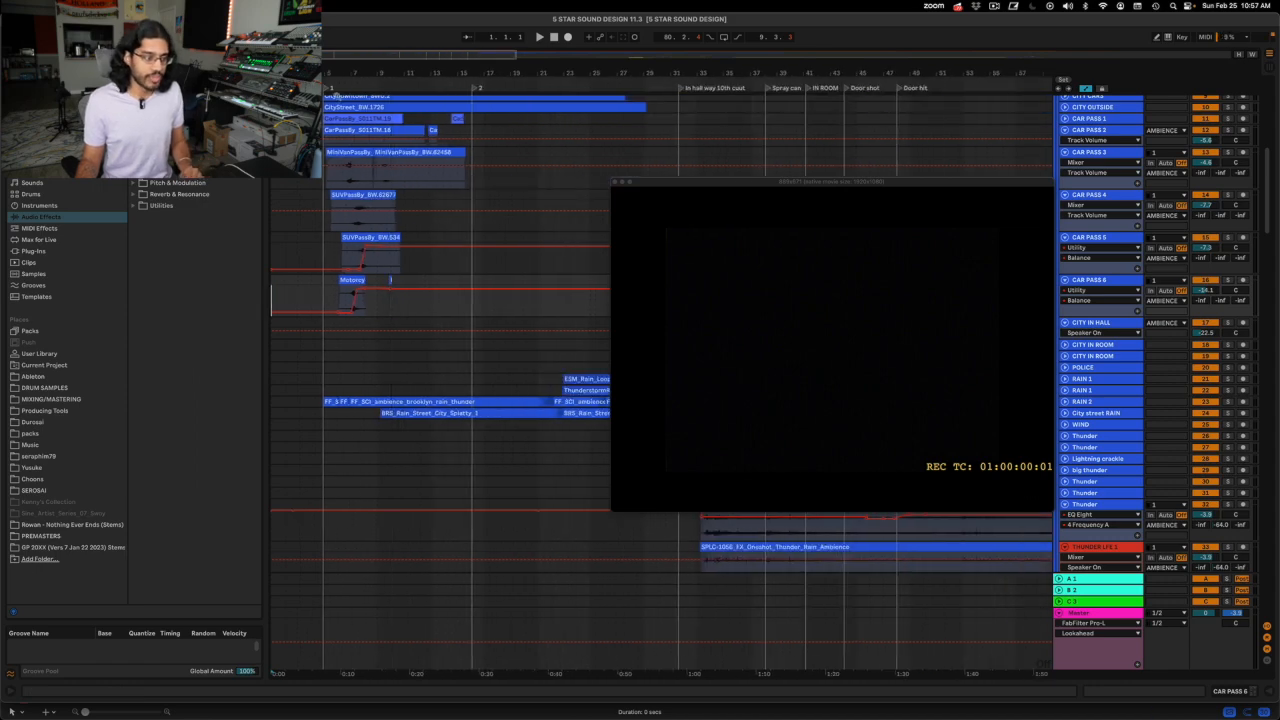
pyautogui.click(323, 296)
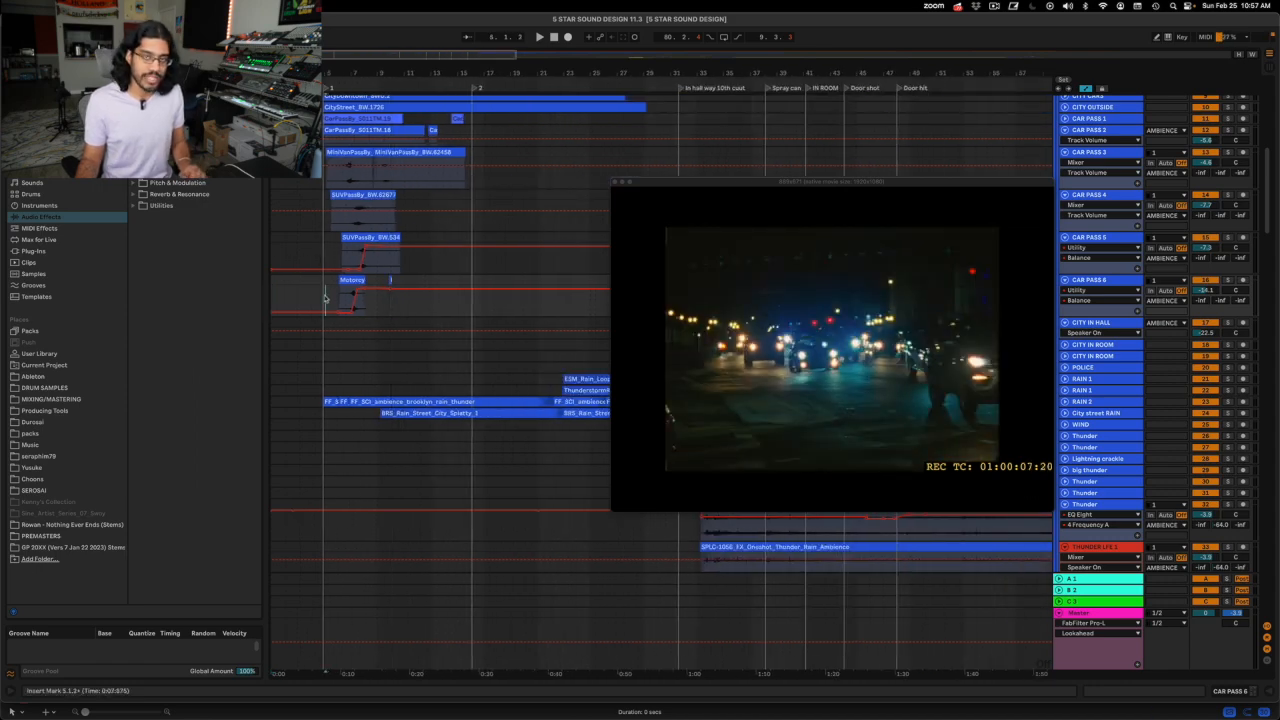
pyautogui.click(322, 296)
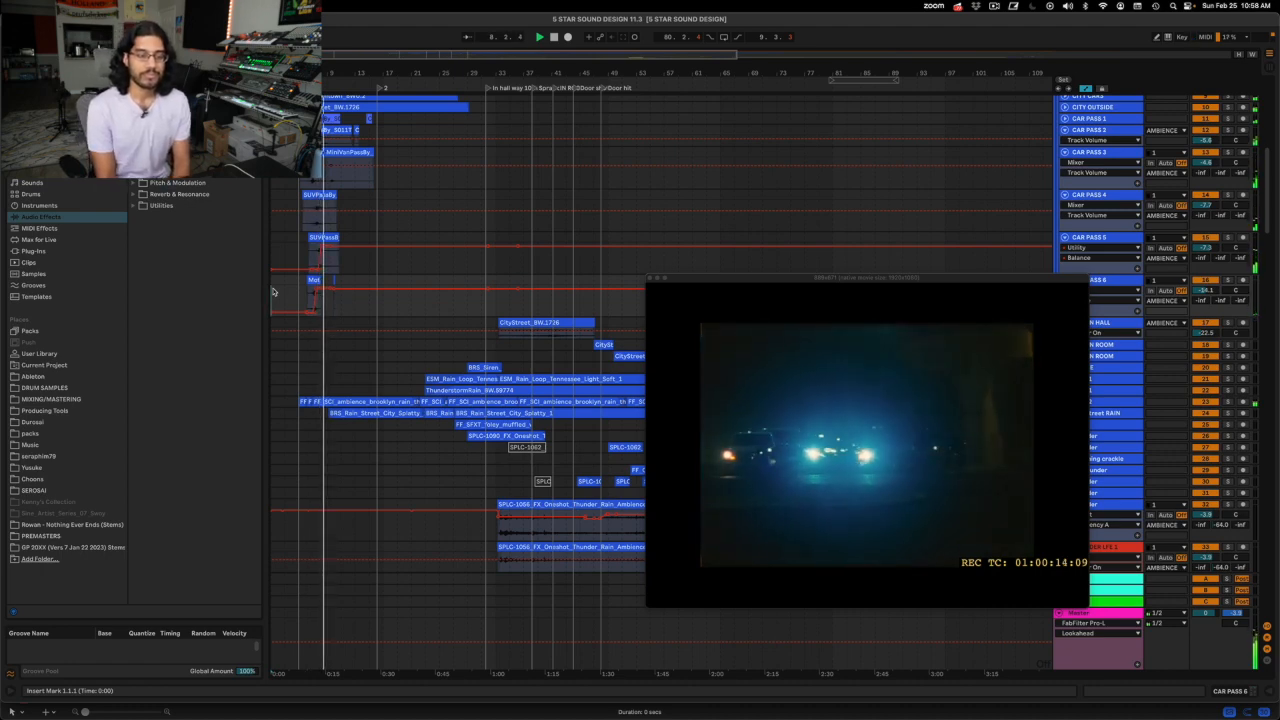
# Step: Enlarge and reposition the video window while the opening scene plays, and look through the ambience tracks
pyautogui.moveTo(740, 281); pyautogui.dragTo(369, 103)
pyautogui.moveTo(715, 432); pyautogui.dragTo(1114, 647)
pyautogui.moveTo(715, 109); pyautogui.dragTo(816, 120)
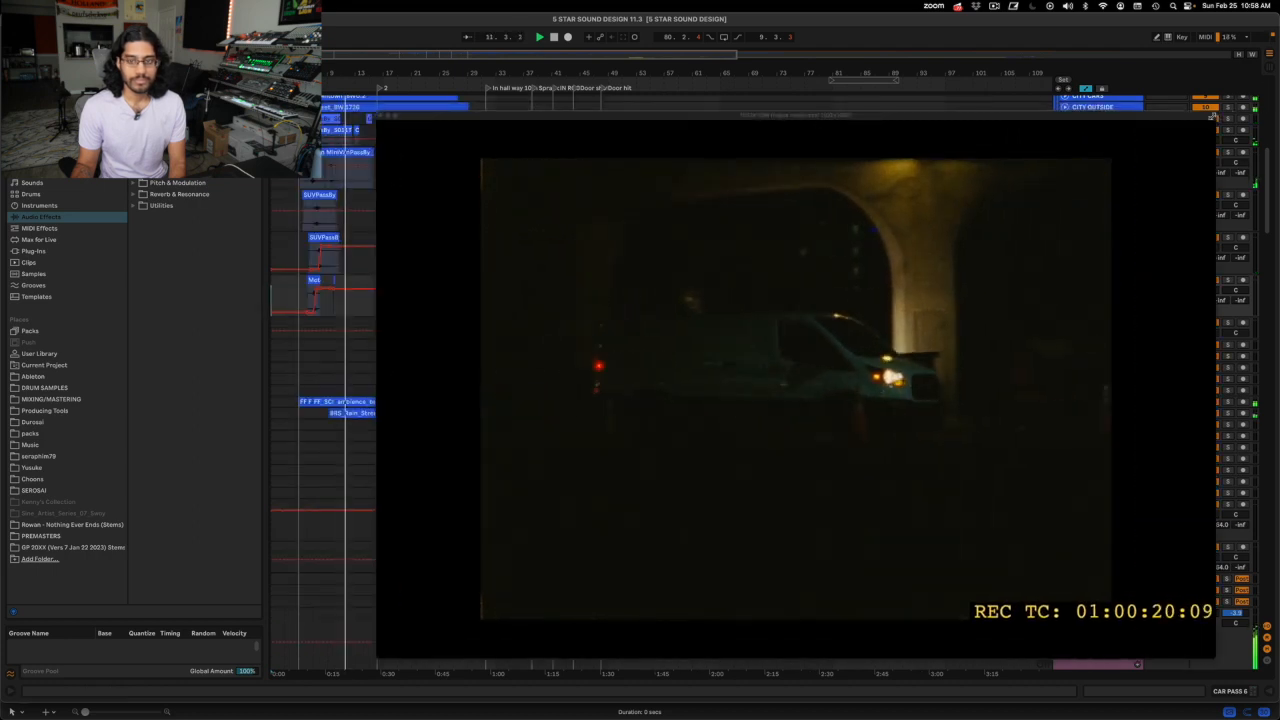
pyautogui.moveTo(1213, 114); pyautogui.dragTo(1080, 134)
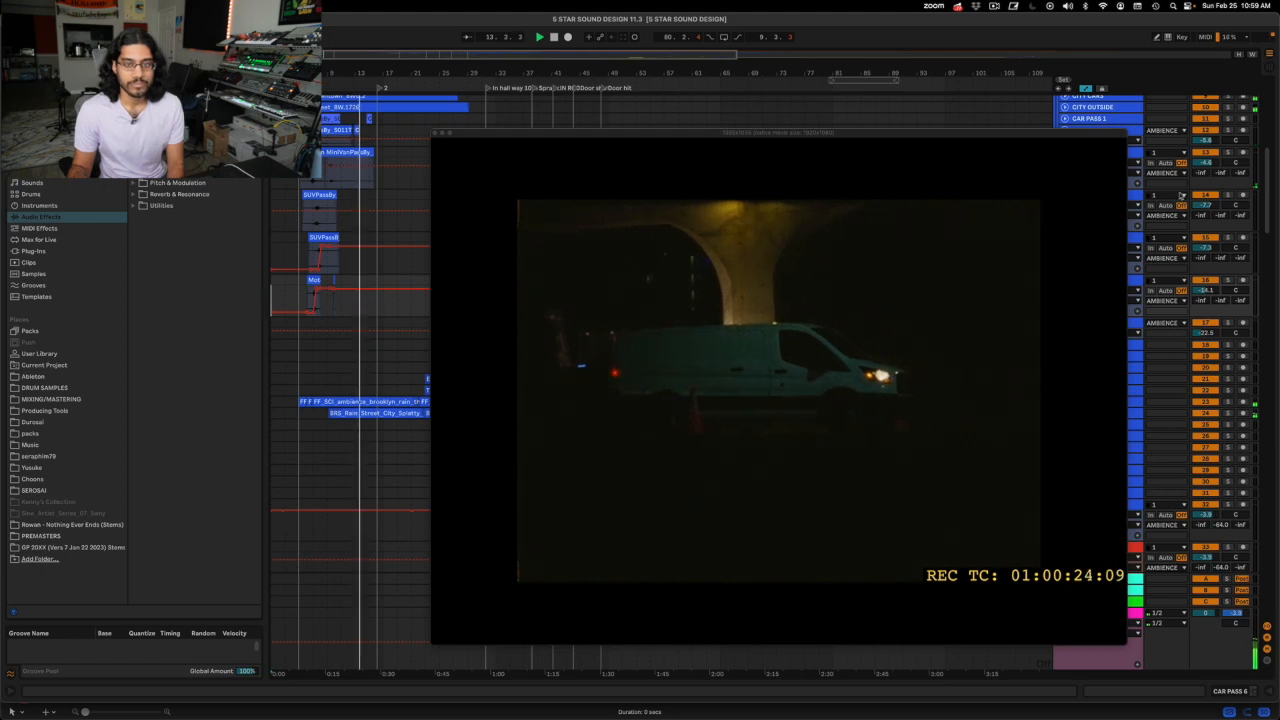
pyautogui.scroll(10, 1176, 191)
pyautogui.scroll(-8, 1178, 196)
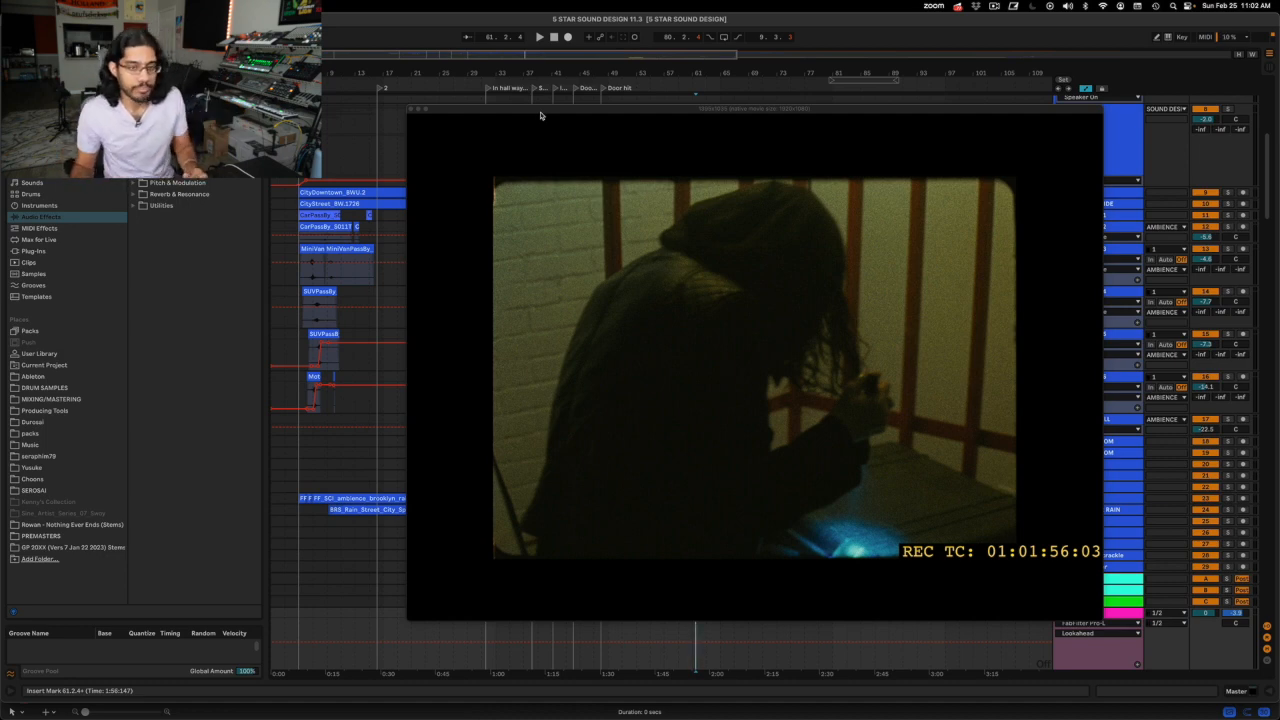
# Step: Move the video window below the city clips and set the insert marker at locator 1, with the opening section enlarged
pyautogui.moveTo(540, 115); pyautogui.dragTo(973, 313)
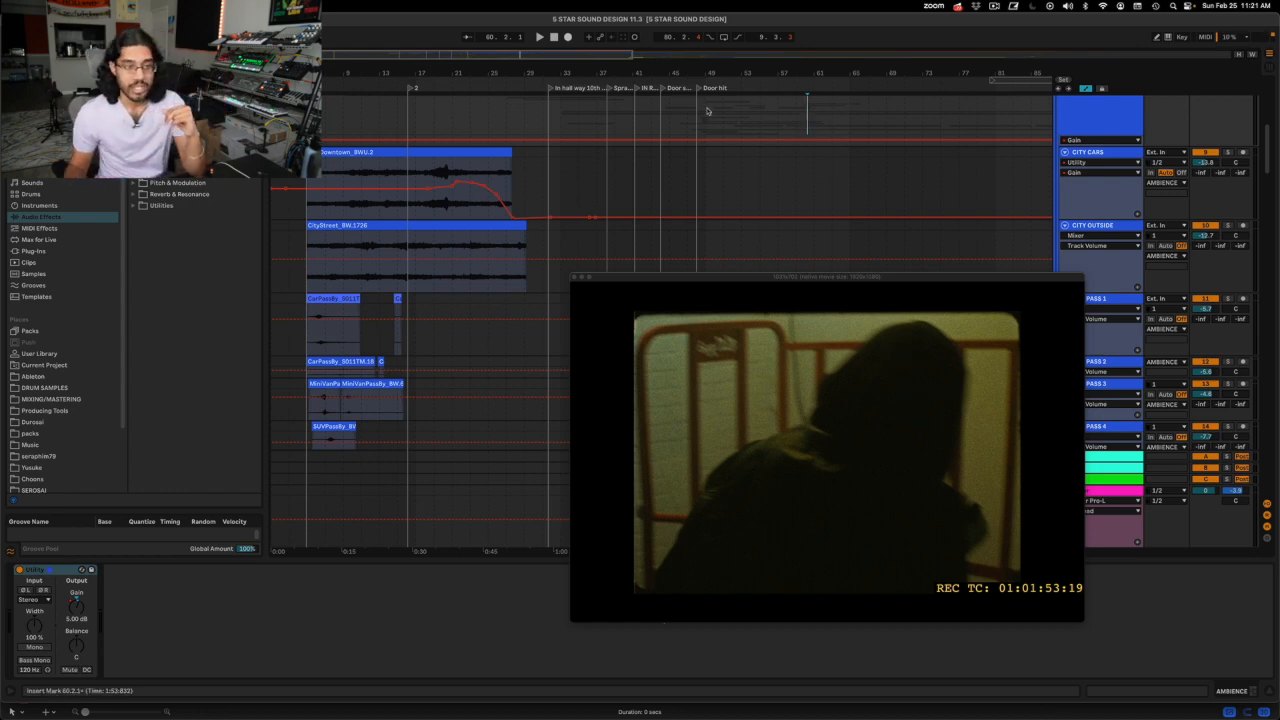
pyautogui.click(312, 116)
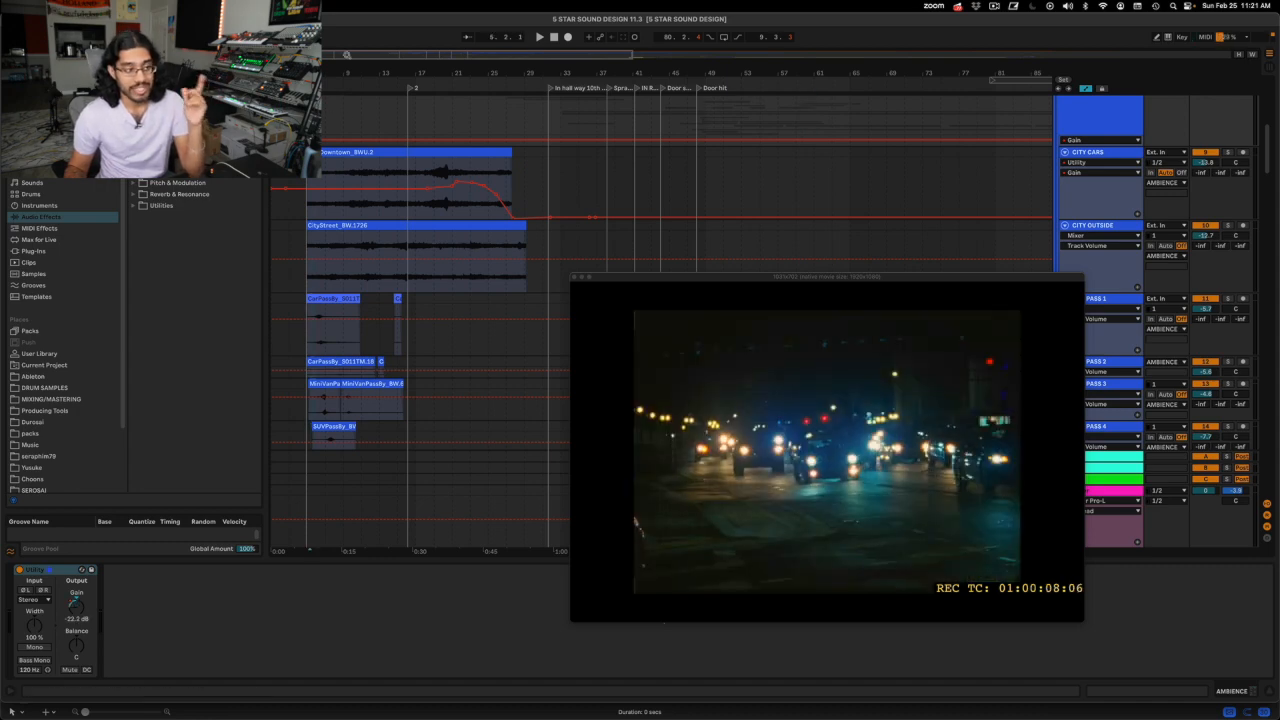
pyautogui.moveTo(435, 73); pyautogui.dragTo(537, 122)
pyautogui.click(331, 110)
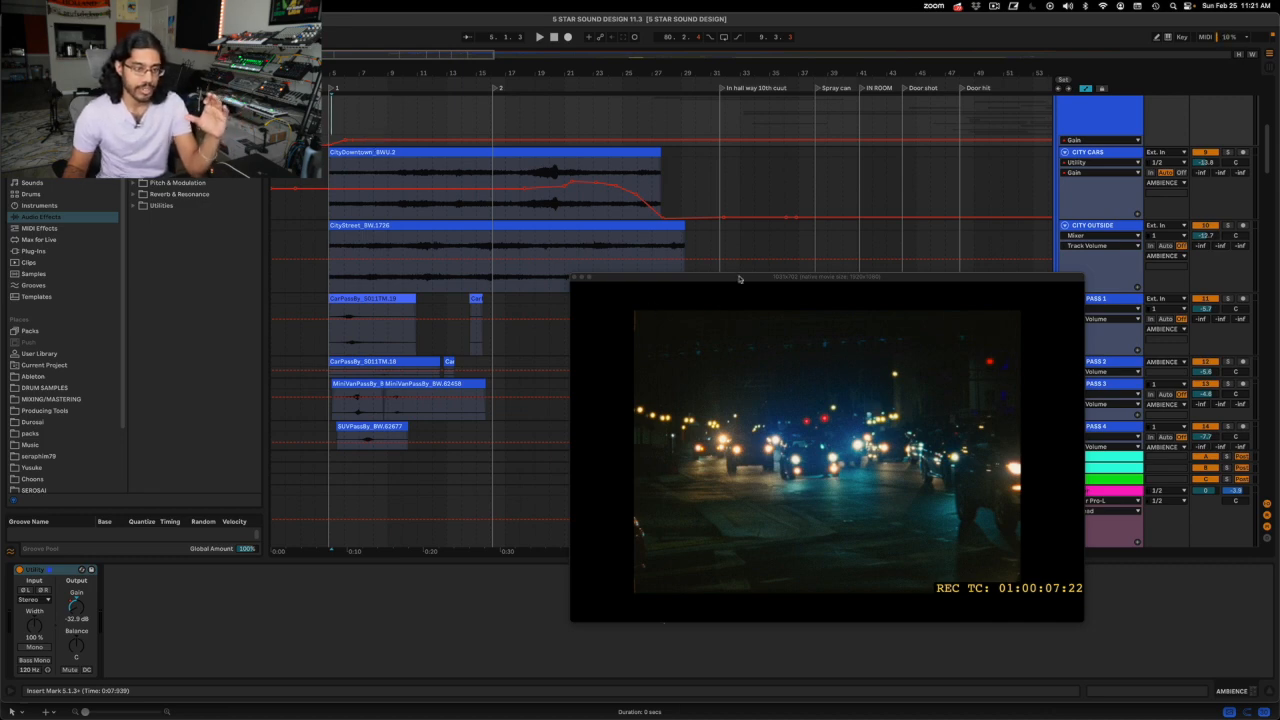
pyautogui.moveTo(740, 277); pyautogui.dragTo(803, 335)
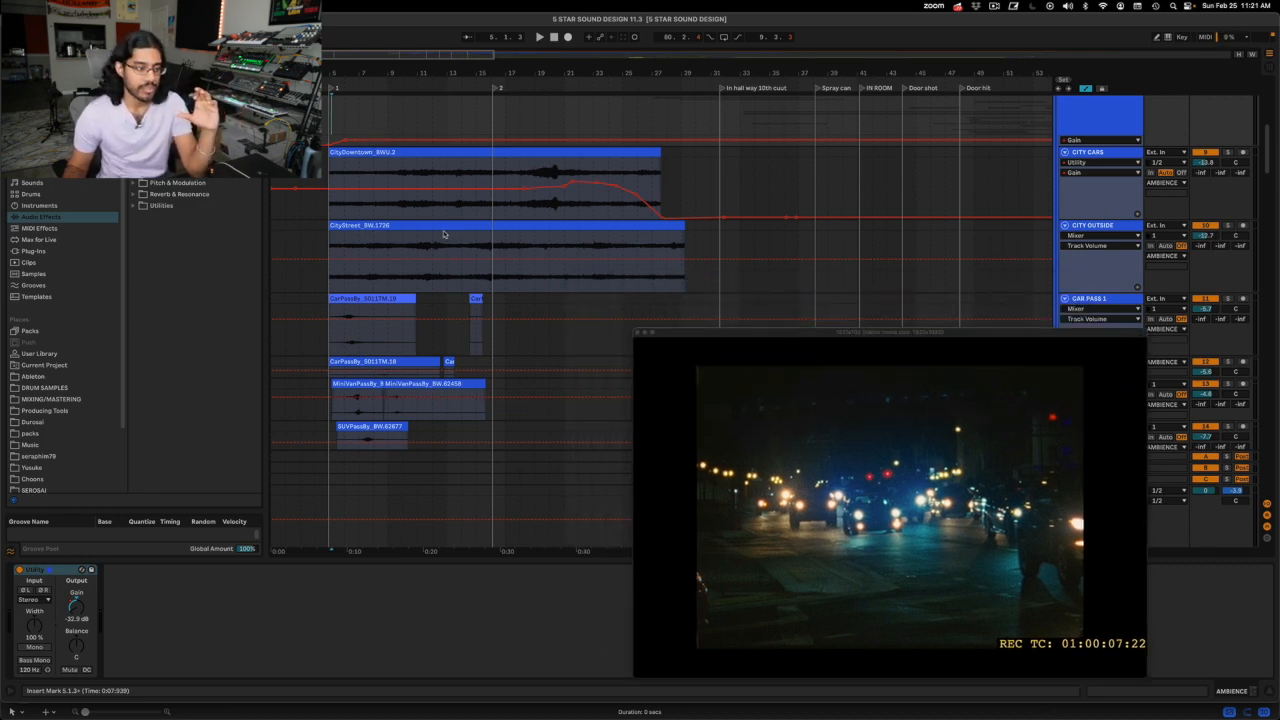
pyautogui.scroll(-1, 426, 214)
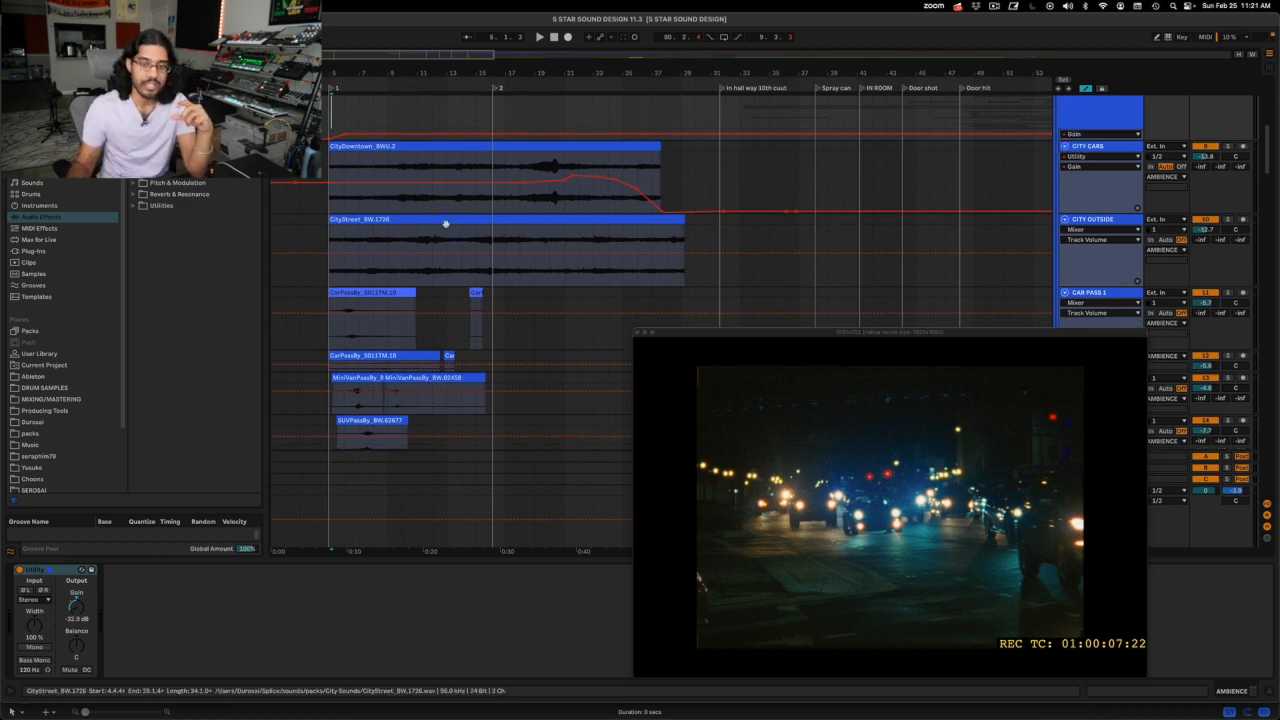
# Step: Compare the device chains of the CITY CARS and CITY OUTSIDE tracks, ending on the CITY CARS effects
pyautogui.click(1121, 148)
pyautogui.click(1113, 220)
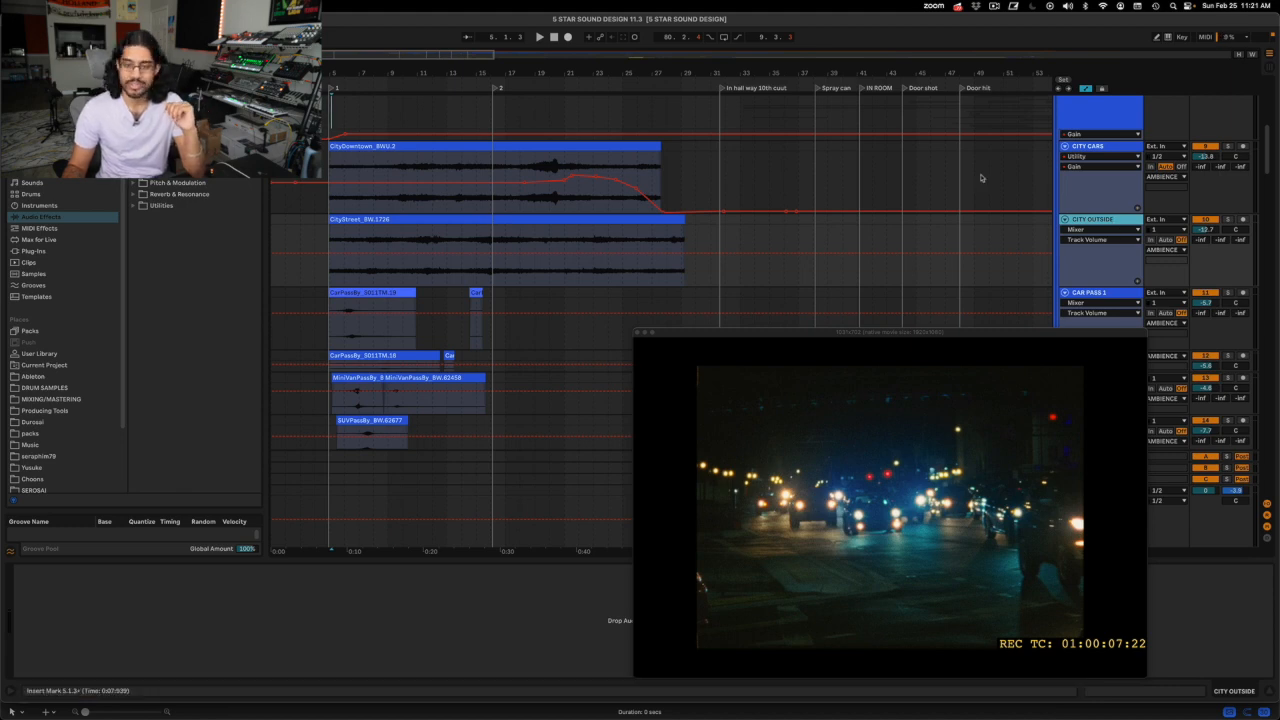
pyautogui.click(1126, 140)
pyautogui.click(1126, 146)
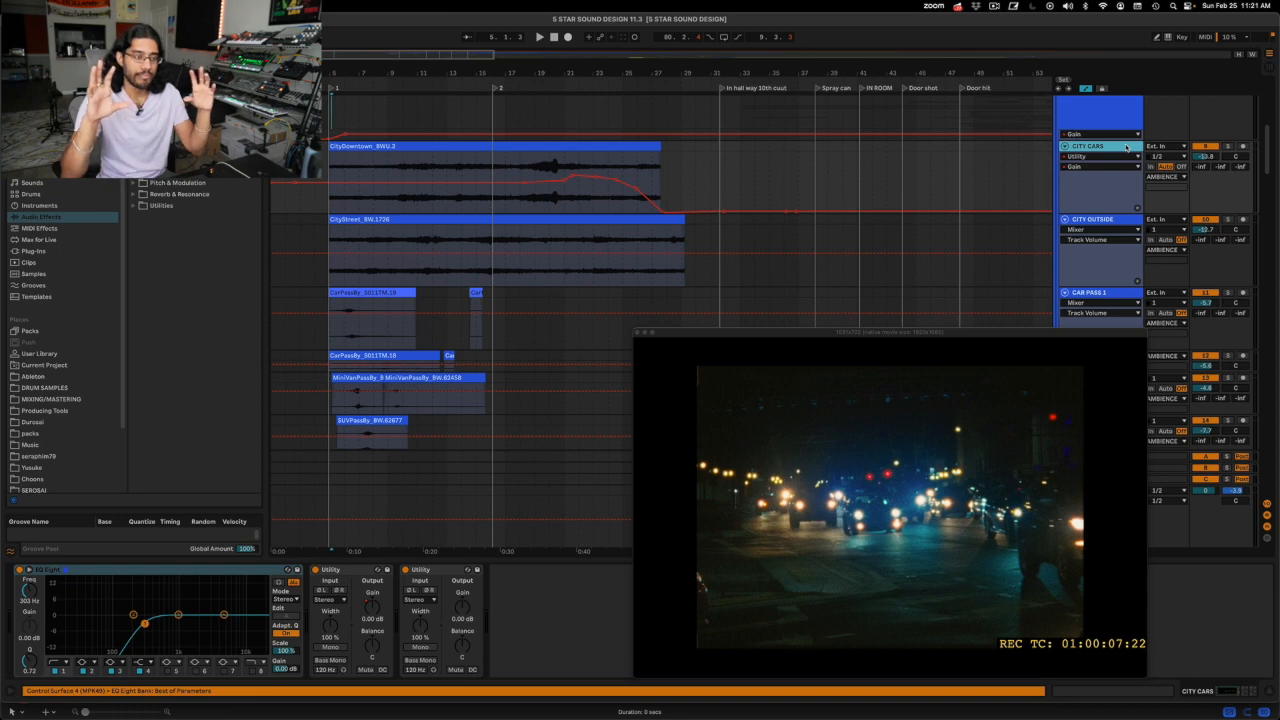
# Step: Solo the CITY CARS track and audition it against the video from locator 1
pyautogui.click(1230, 146)
pyautogui.press('space')
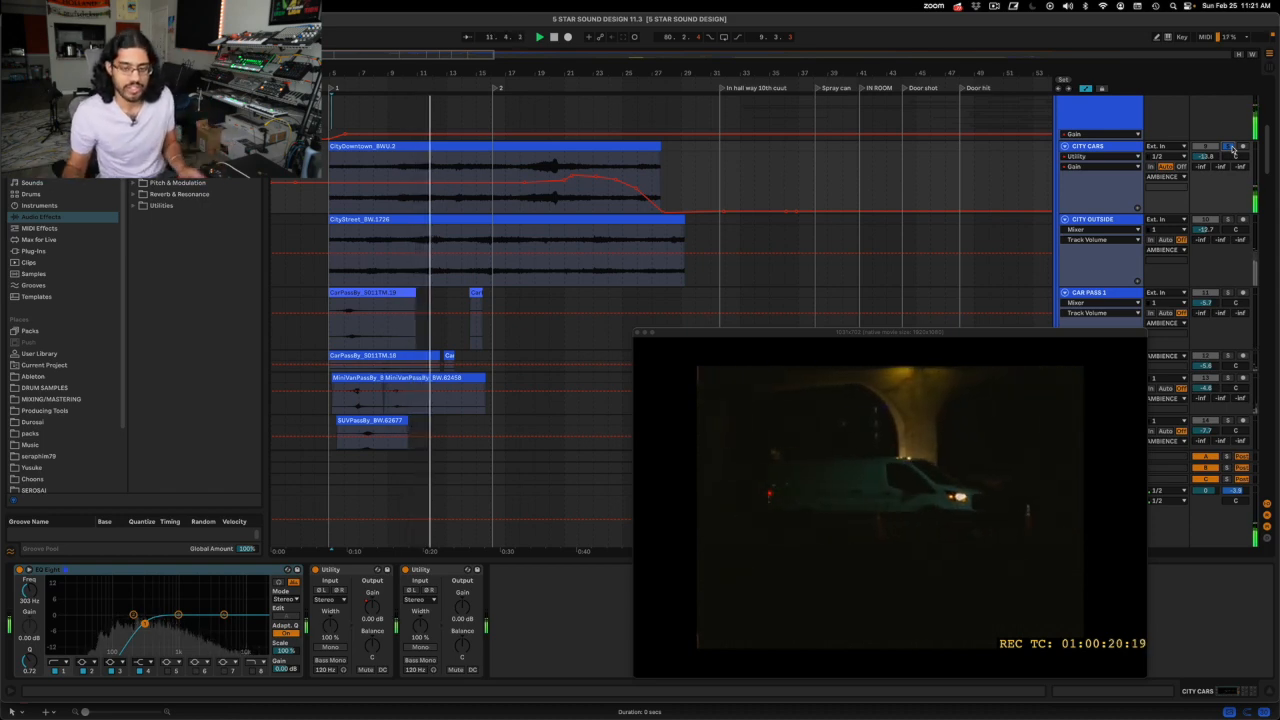
pyautogui.press('space')
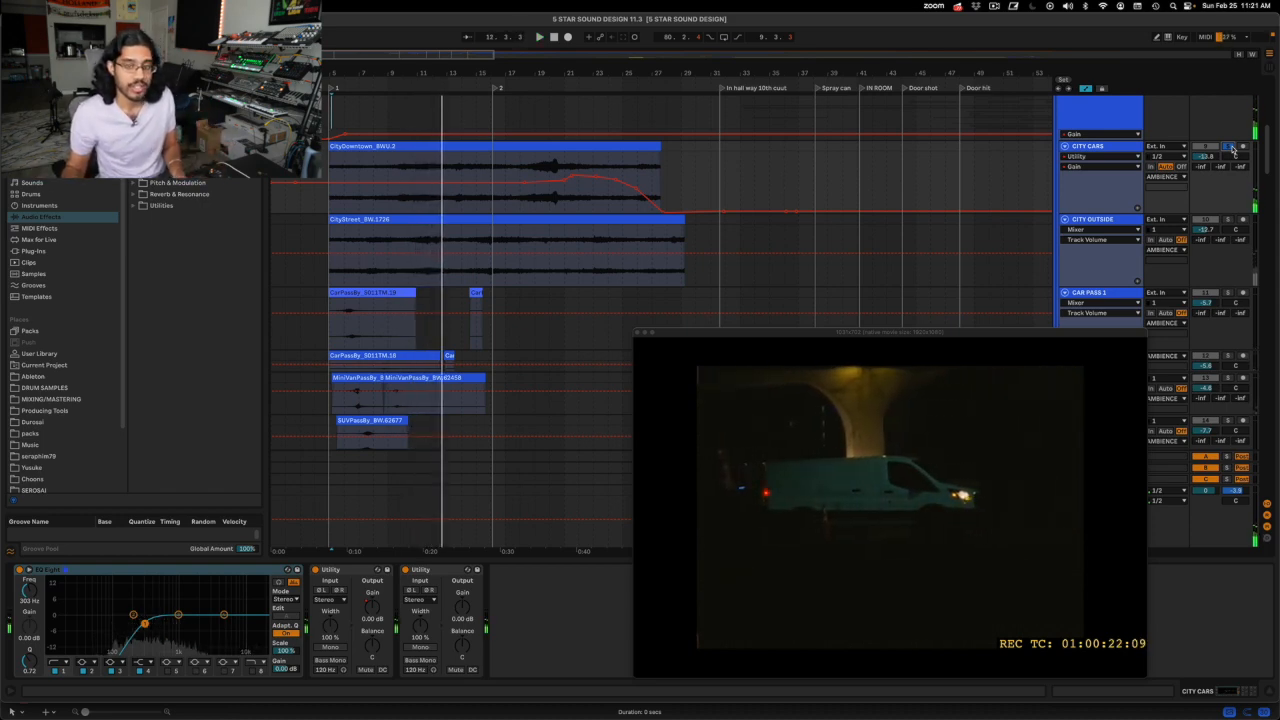
# Step: Solo the CITY OUTSIDE track and audition its CityStreet ambience against the opening traffic scene
pyautogui.click(1088, 220)
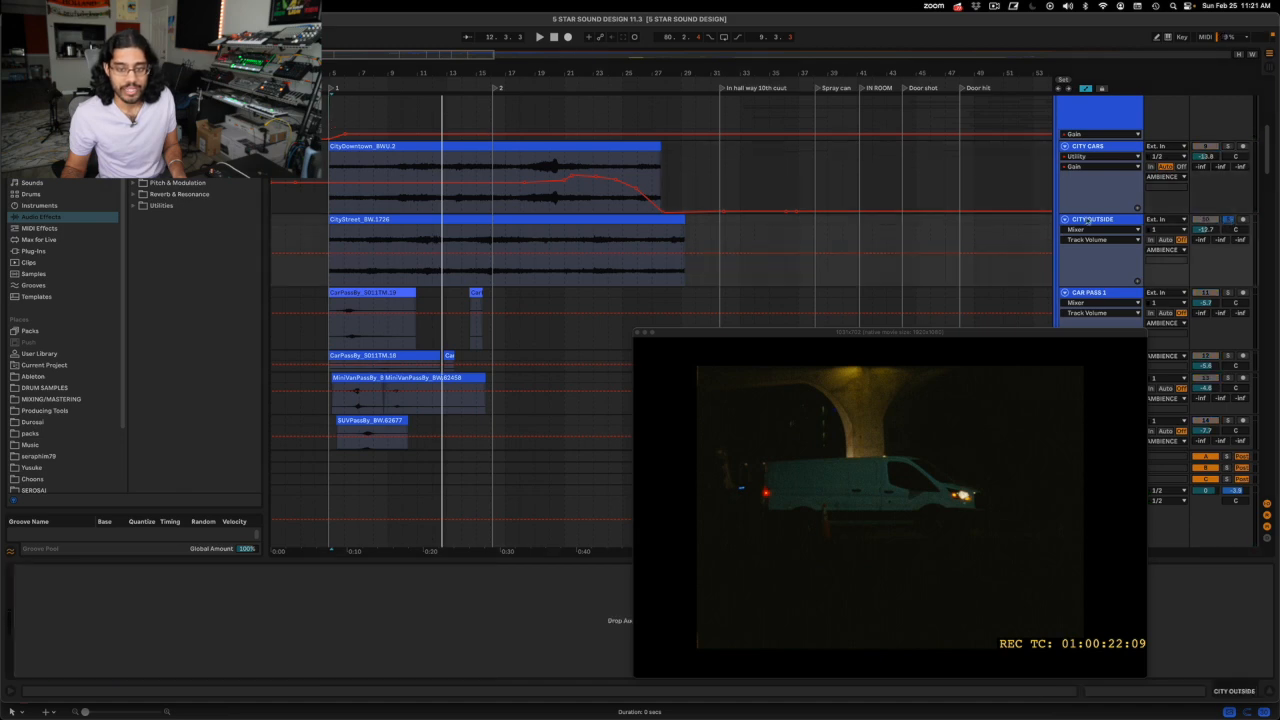
pyautogui.click(1110, 149)
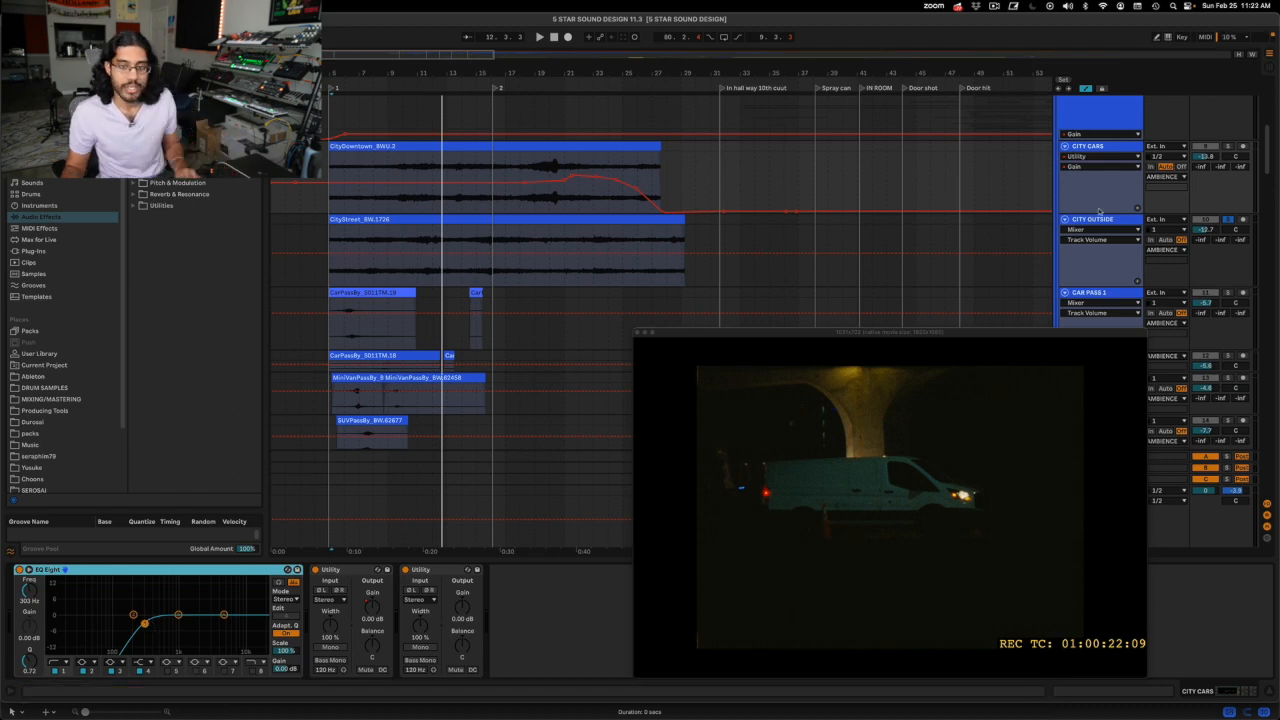
pyautogui.click(389, 246)
pyautogui.press('space')
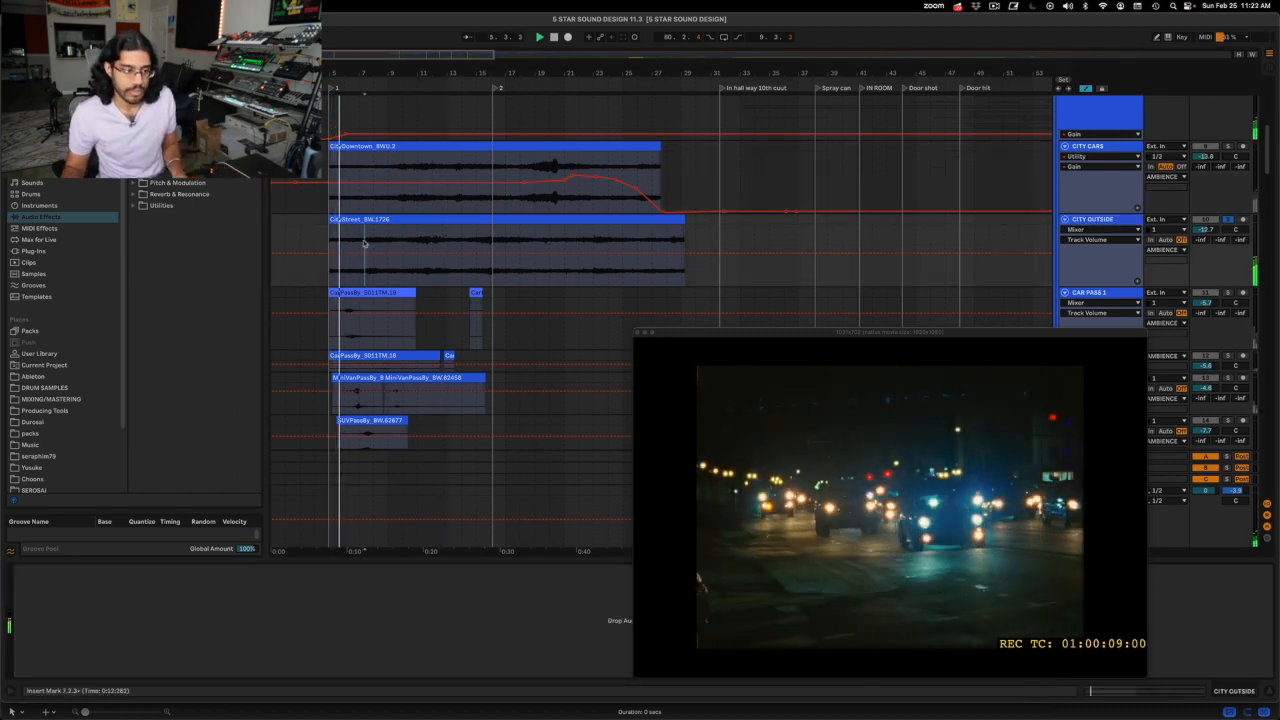
pyautogui.click(370, 243)
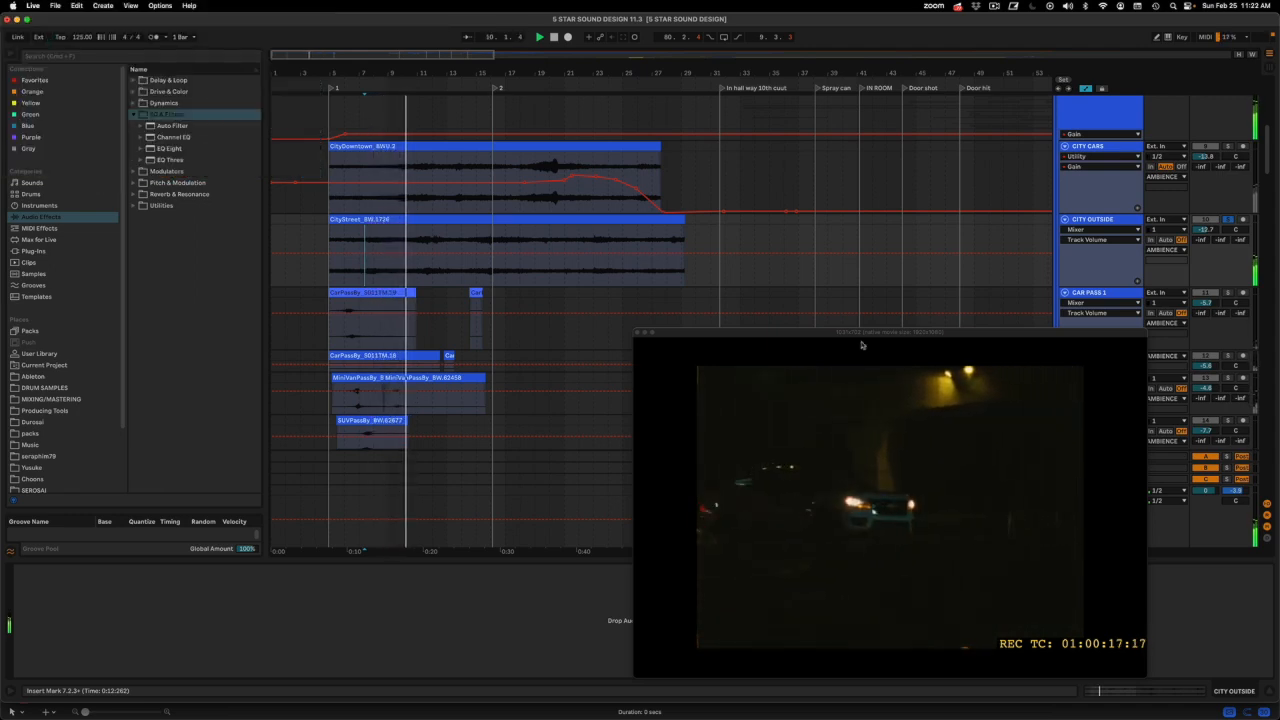
pyautogui.moveTo(866, 334); pyautogui.dragTo(850, 320)
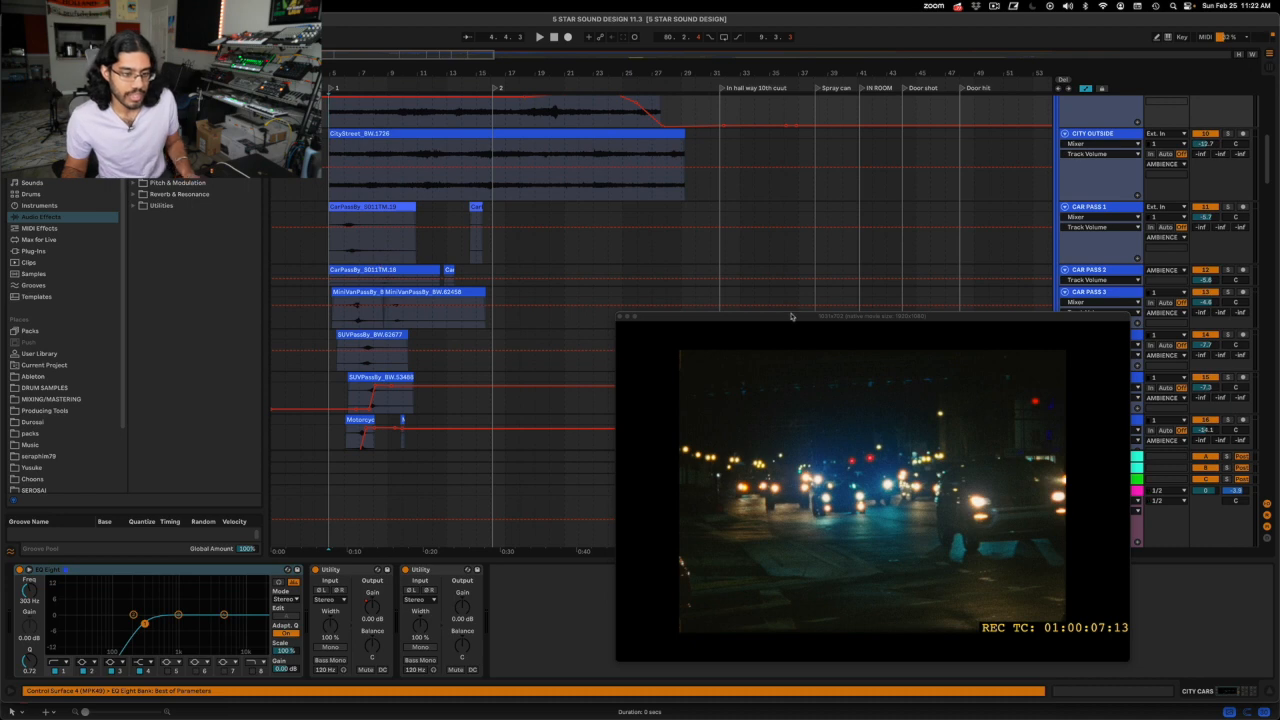
# Step: Move the video window clear of the car pass tracks and place the insert marker at the start of the first CAR PASS 1 clip
pyautogui.moveTo(791, 317); pyautogui.dragTo(831, 406)
pyautogui.click(353, 250)
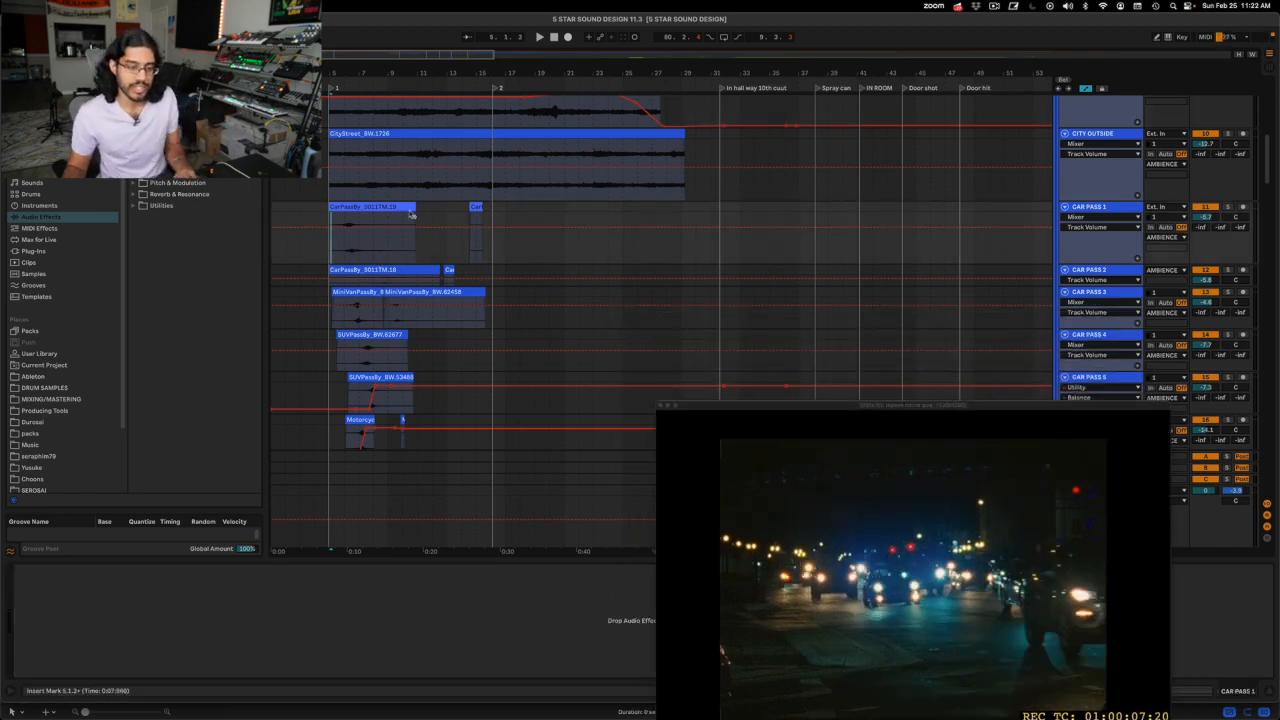
pyautogui.moveTo(345, 165); pyautogui.dragTo(383, 194)
pyautogui.click(338, 237)
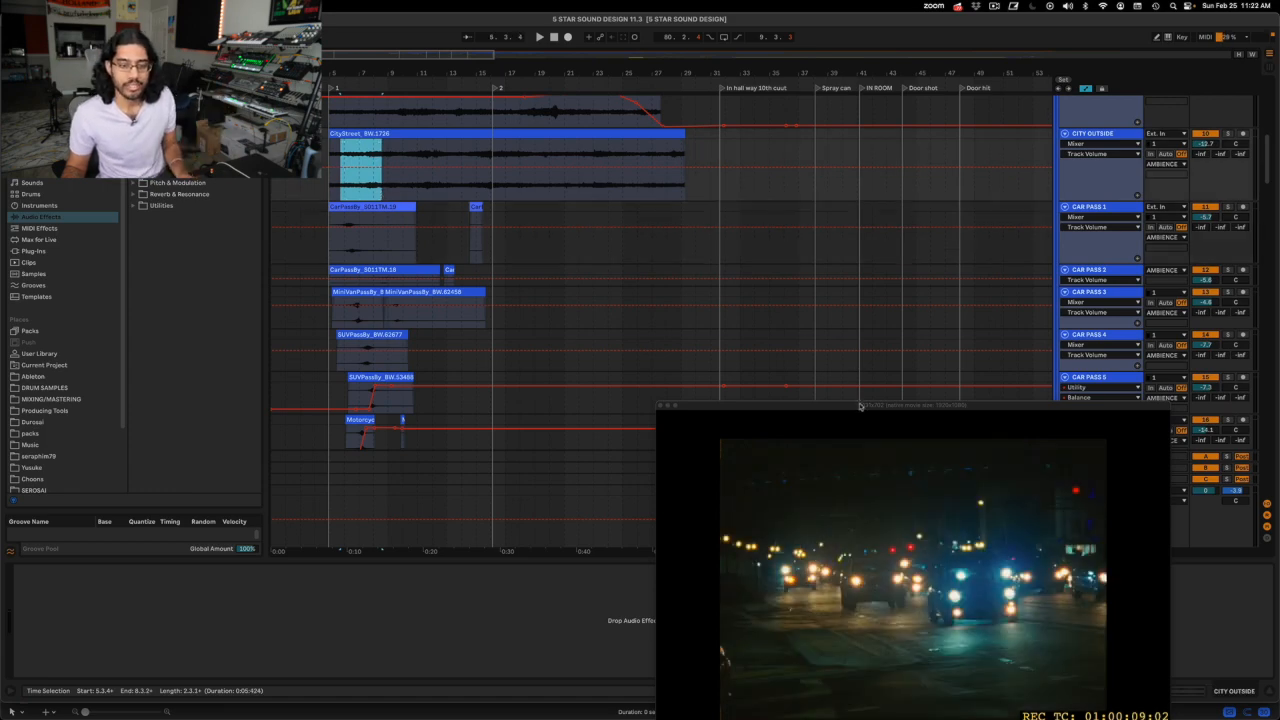
pyautogui.moveTo(860, 405); pyautogui.dragTo(901, 373)
# Step: Audition the CAR PASS 1 track in solo from the start of its first clip, and turn its solo off
pyautogui.press('space')
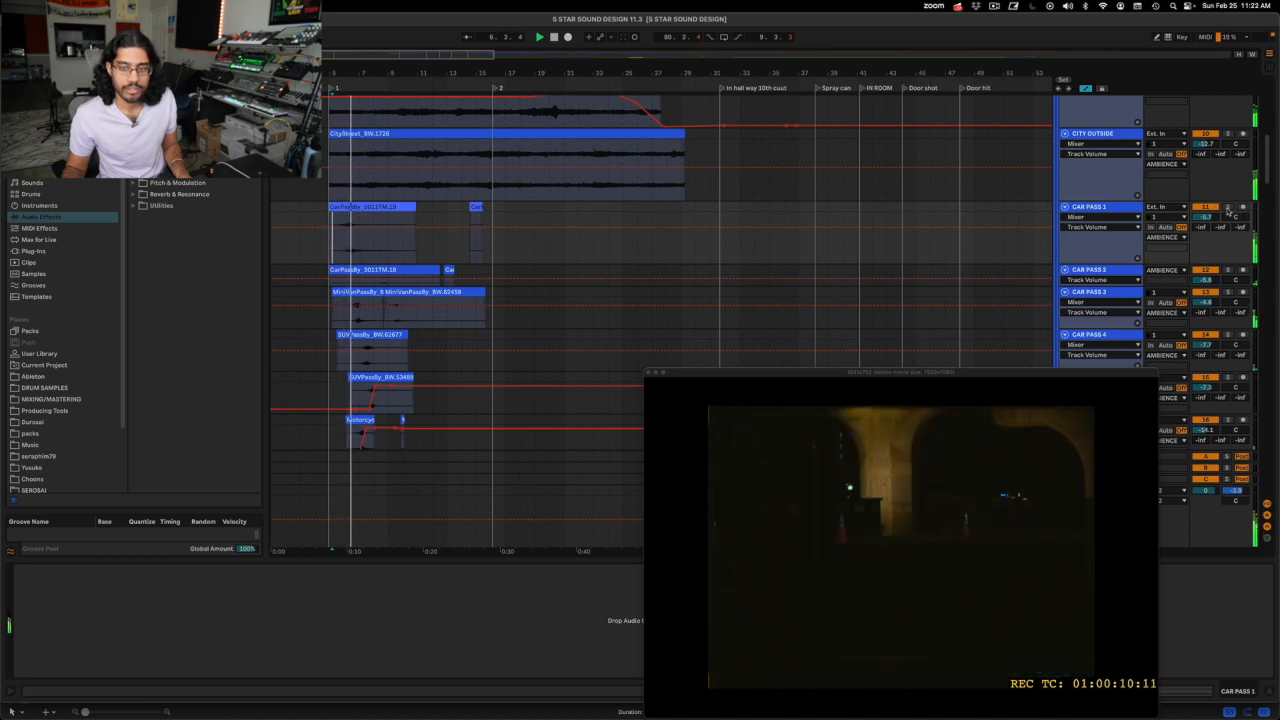
pyautogui.press('space')
pyautogui.click(344, 250)
pyautogui.press('space')
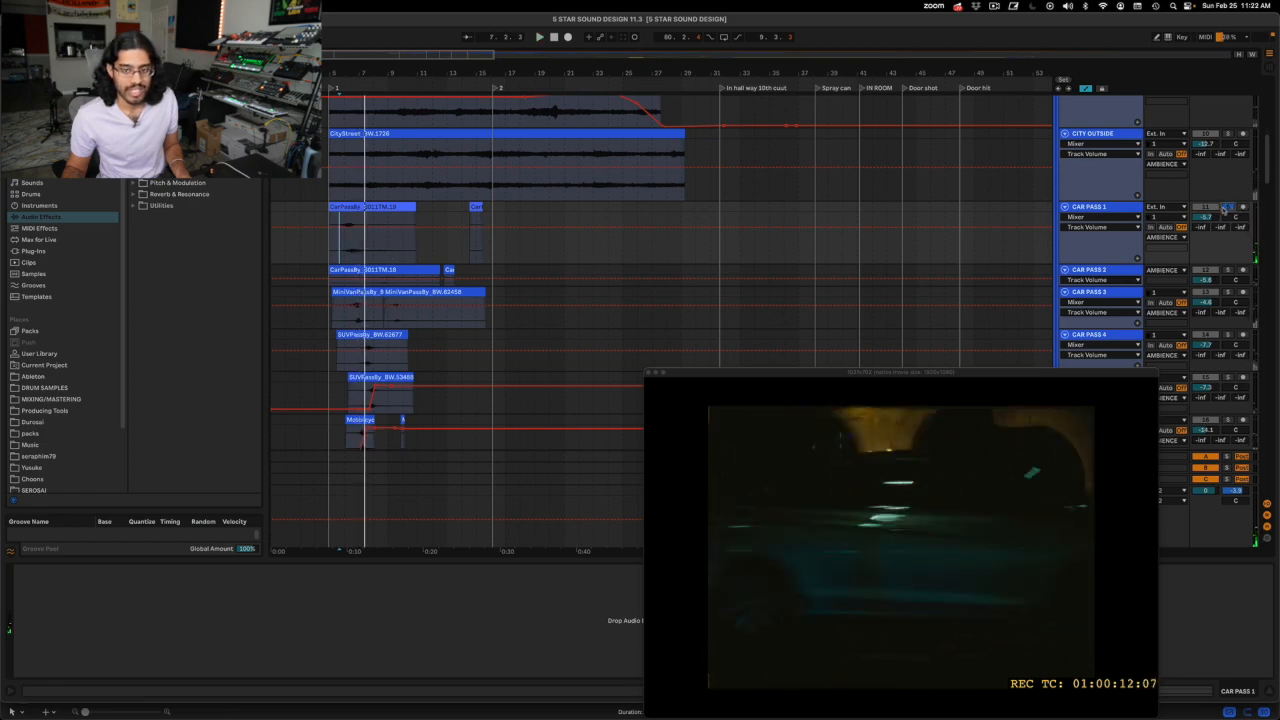
pyautogui.click(1227, 207)
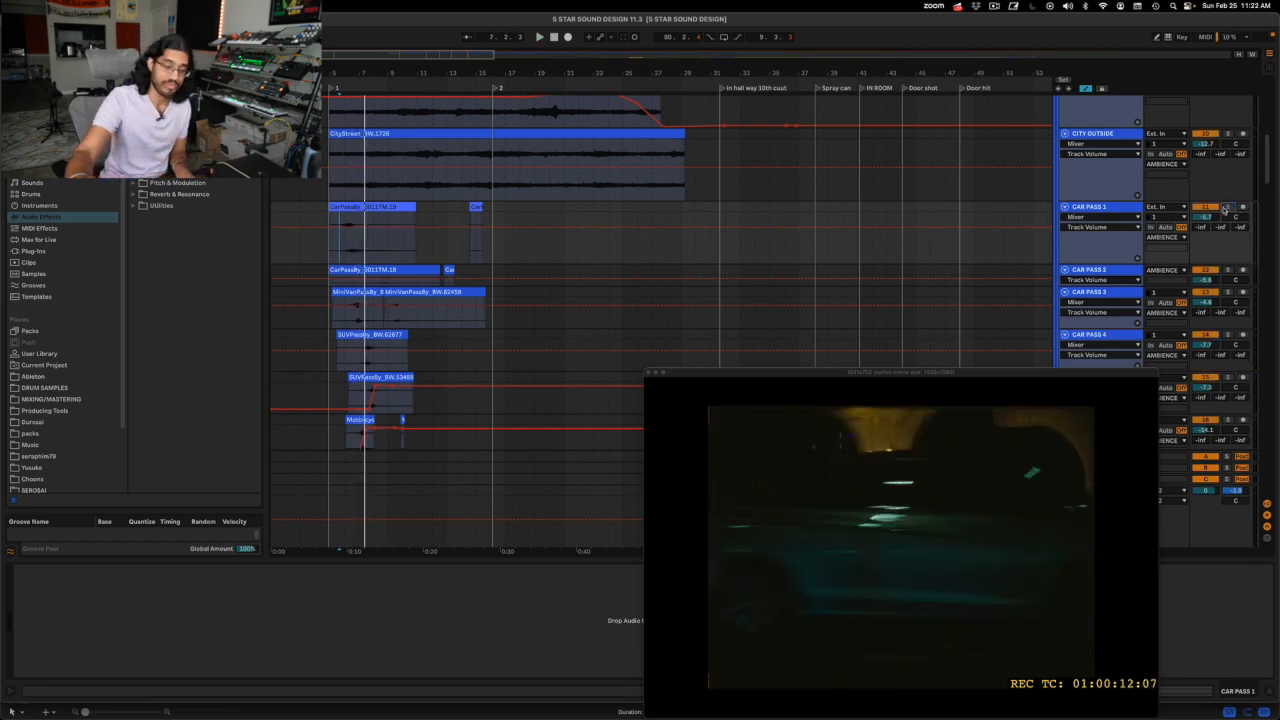
# Step: Solo CAR PASS 2, play it from near the start of the traffic scene, and make its track lane taller
pyautogui.click(1227, 271)
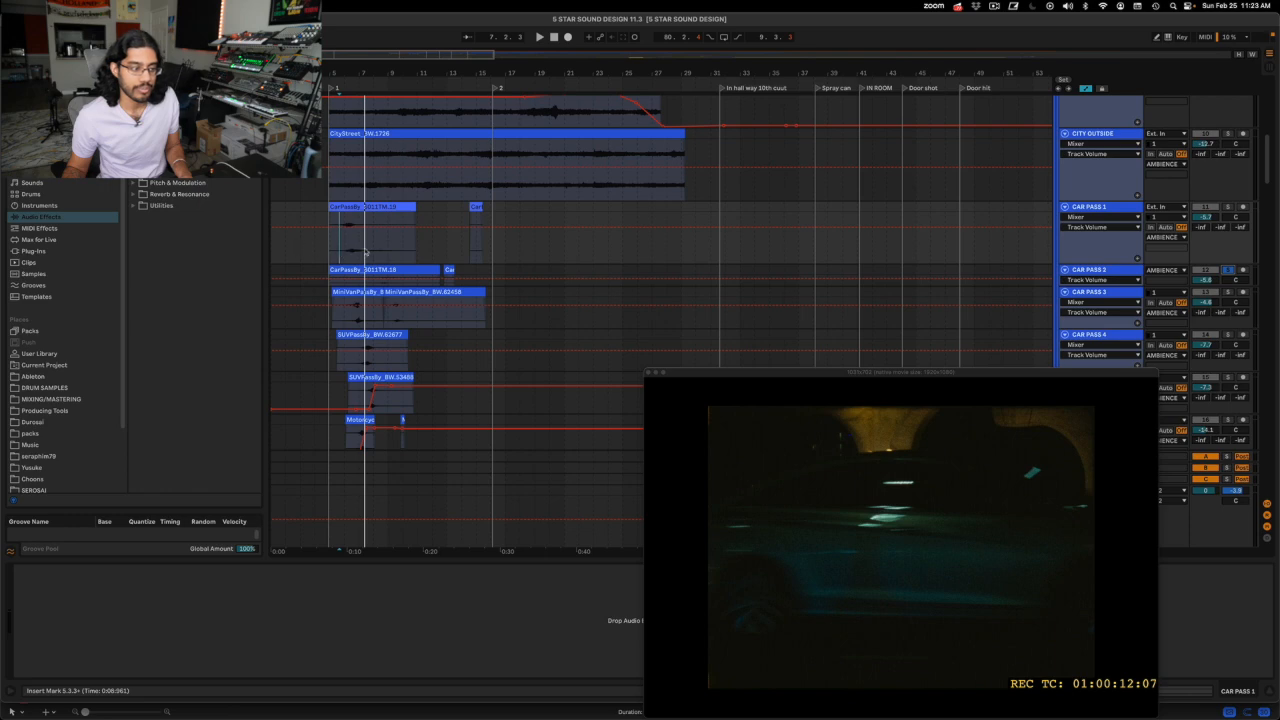
pyautogui.click(338, 256)
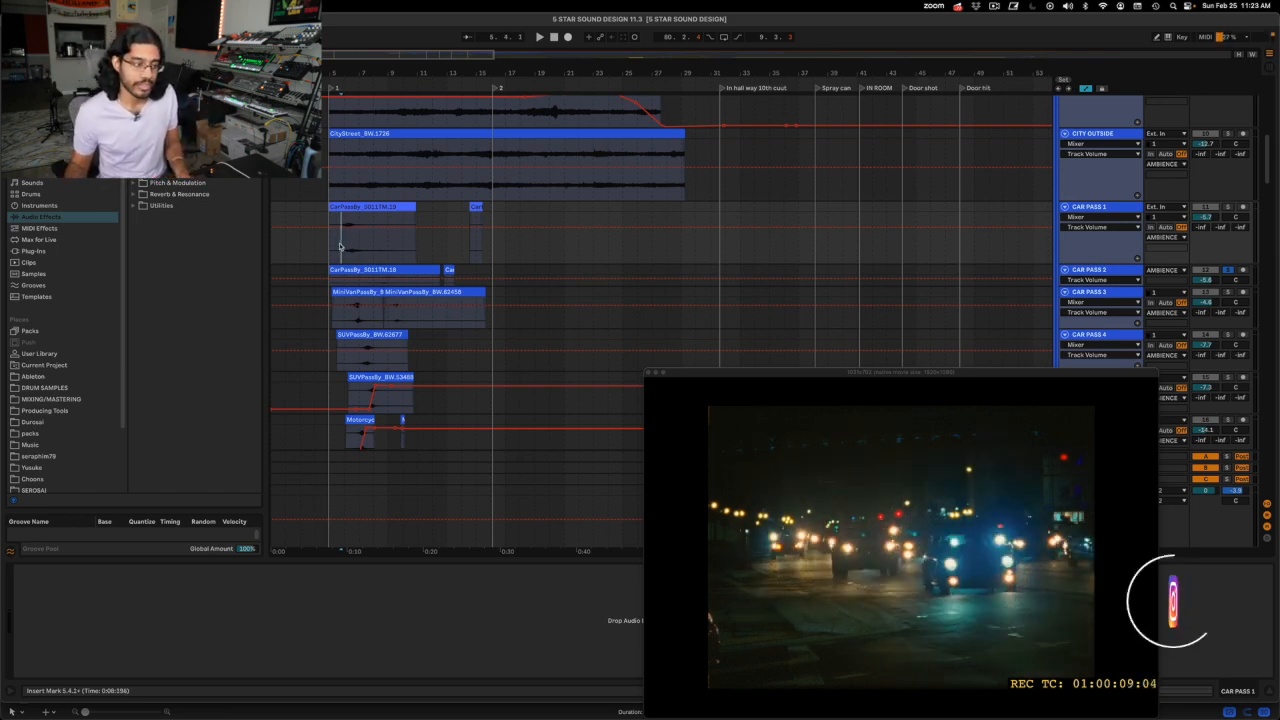
pyautogui.click(330, 247)
pyautogui.click(337, 247)
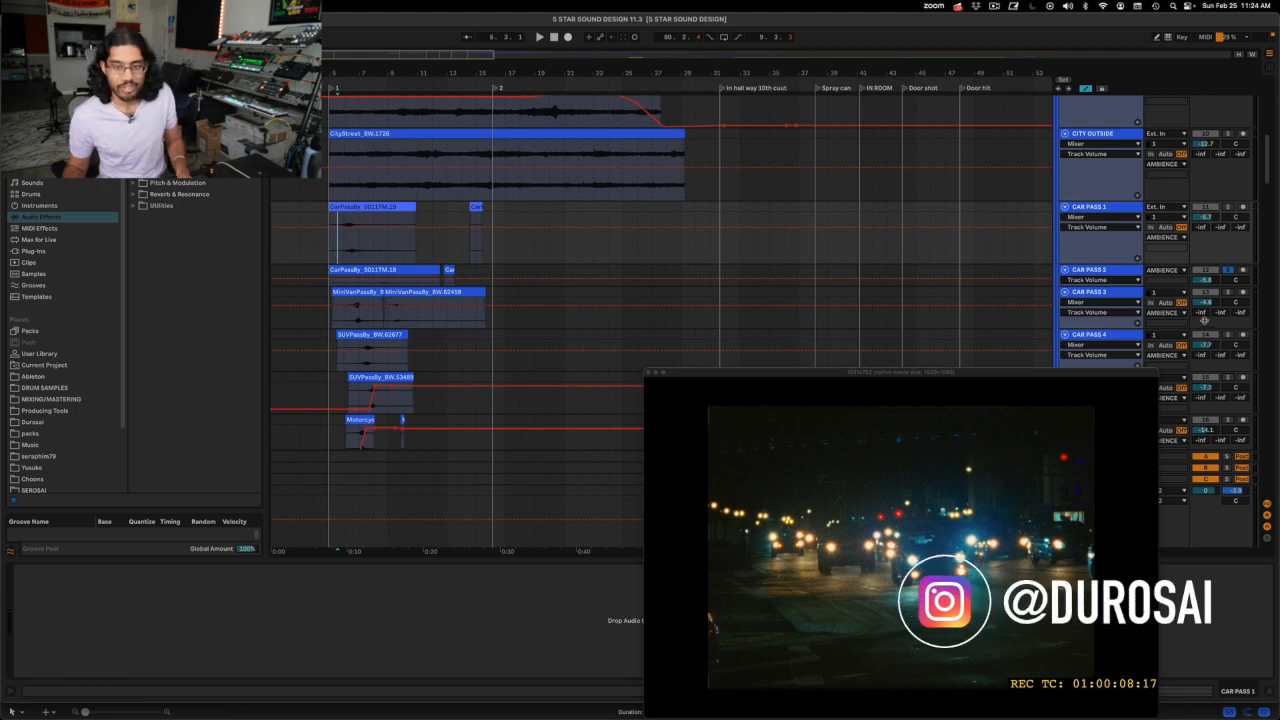
pyautogui.press('space')
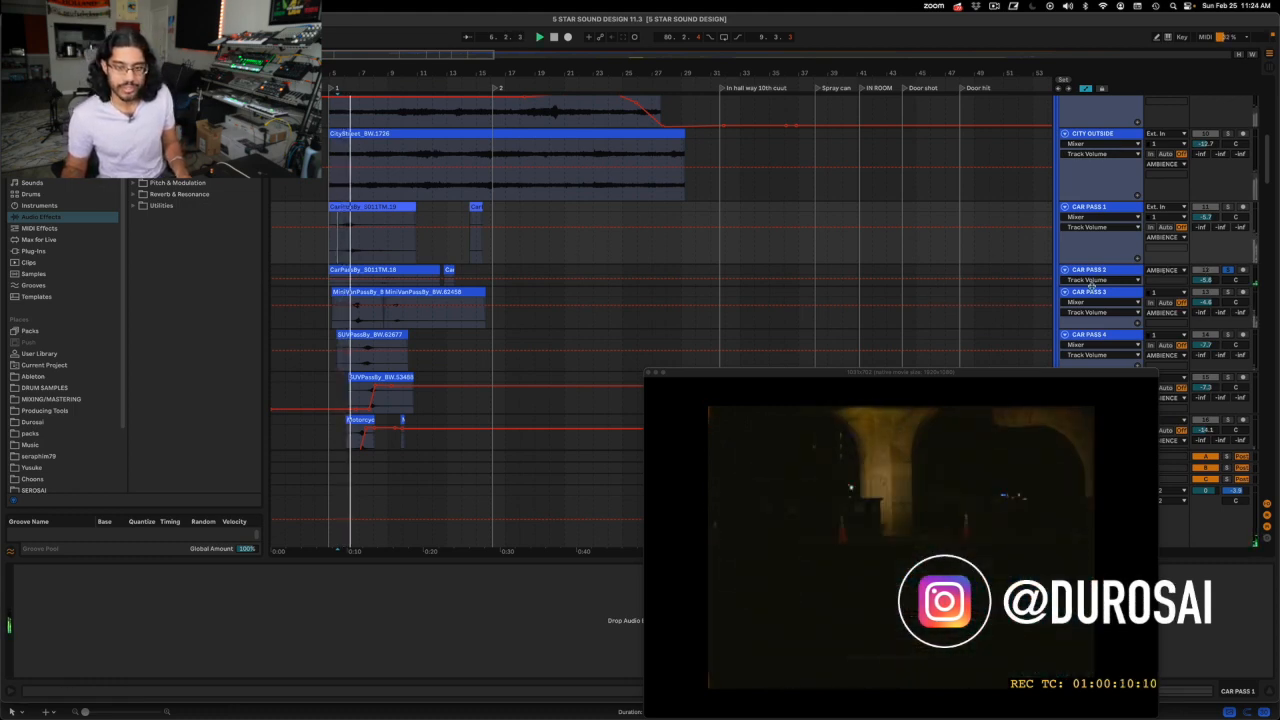
pyautogui.moveTo(1093, 286); pyautogui.dragTo(1093, 315)
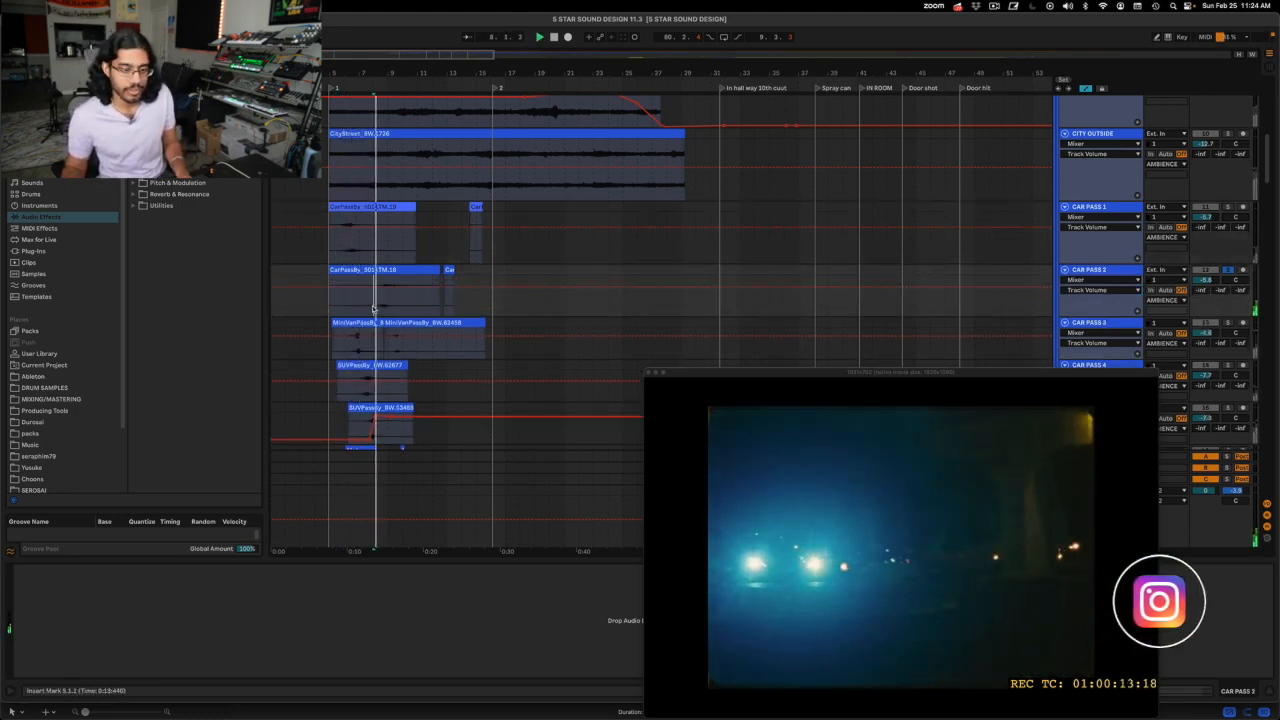
# Step: Finish auditioning CAR PASS 2 over the arriving headlights and turn off its solo
pyautogui.scroll(-2, 554, 277)
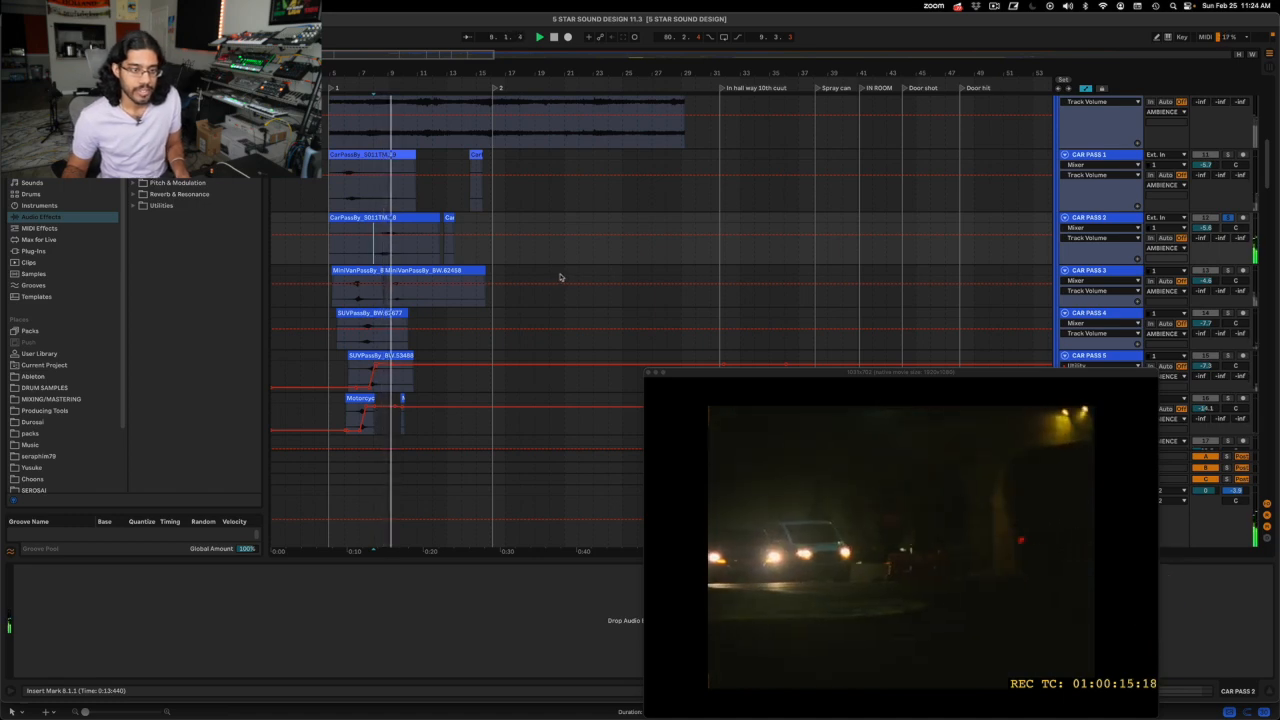
pyautogui.press('space')
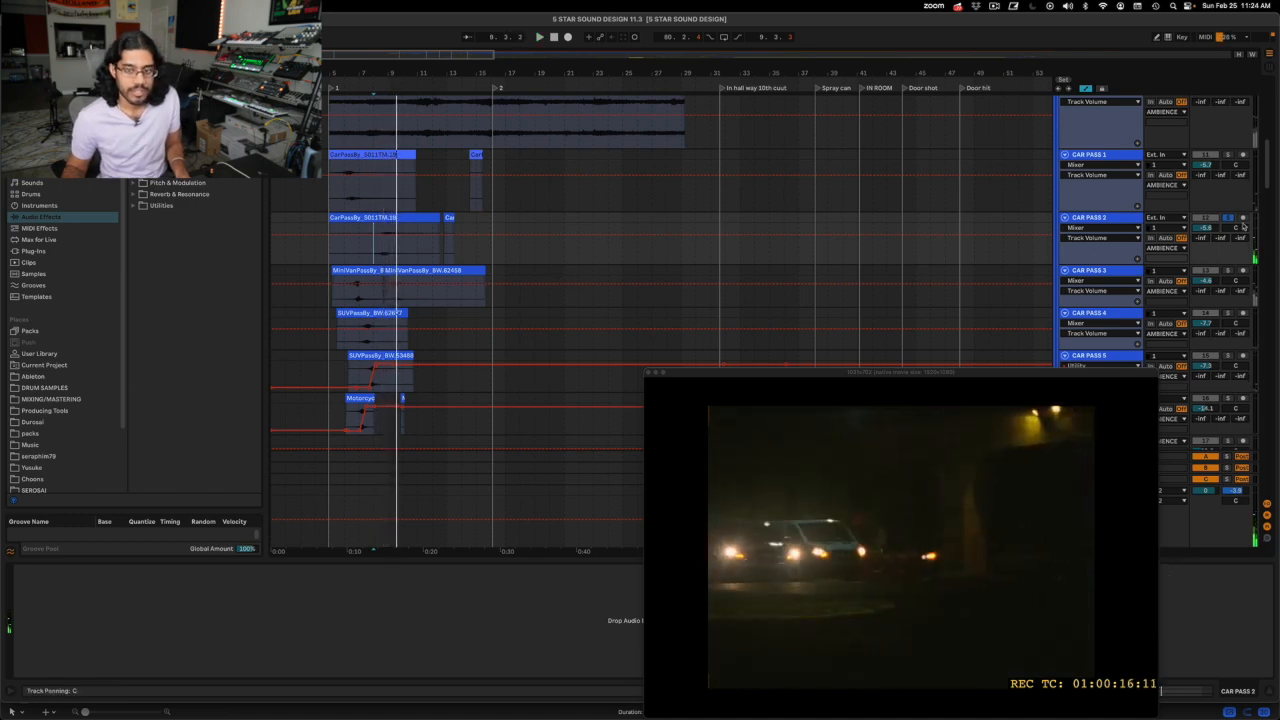
pyautogui.click(1131, 220)
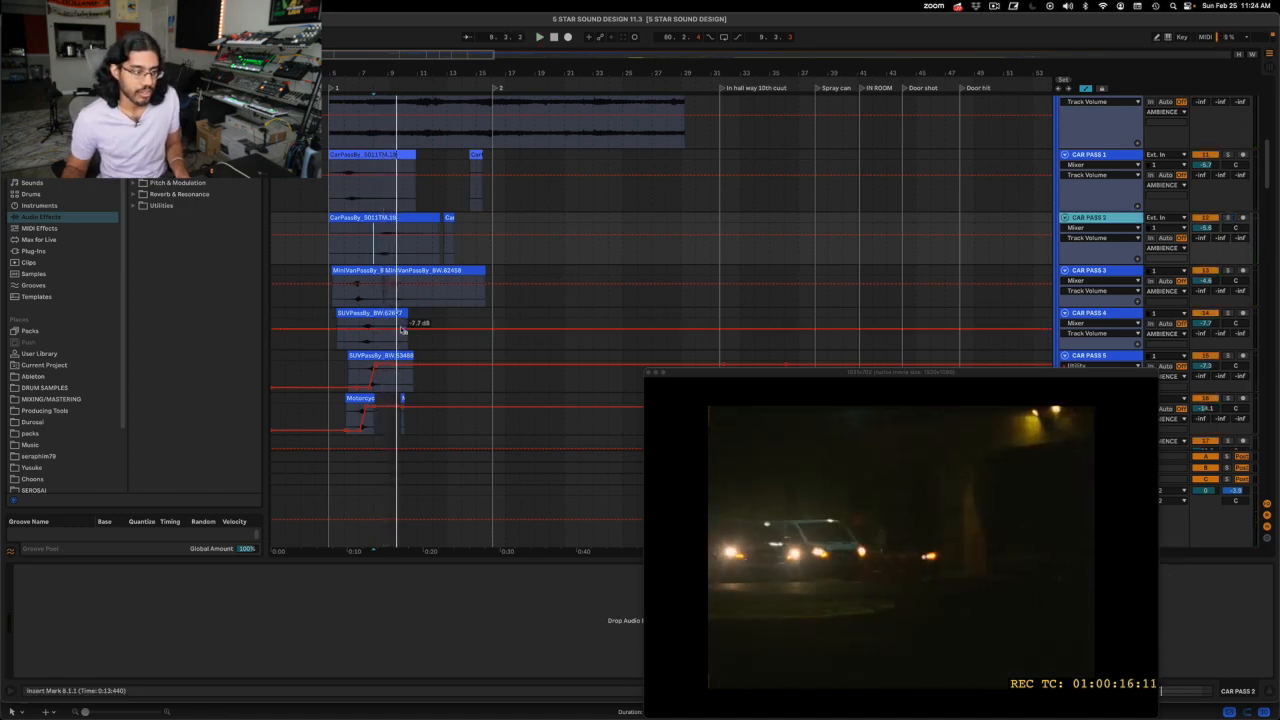
# Step: Enlarge the CAR PASS 5 lane, zoom in on its SUVPassBy clip and audition its Balance automation in solo against the passing car
pyautogui.click(362, 372)
pyautogui.scroll(-3, 366, 372)
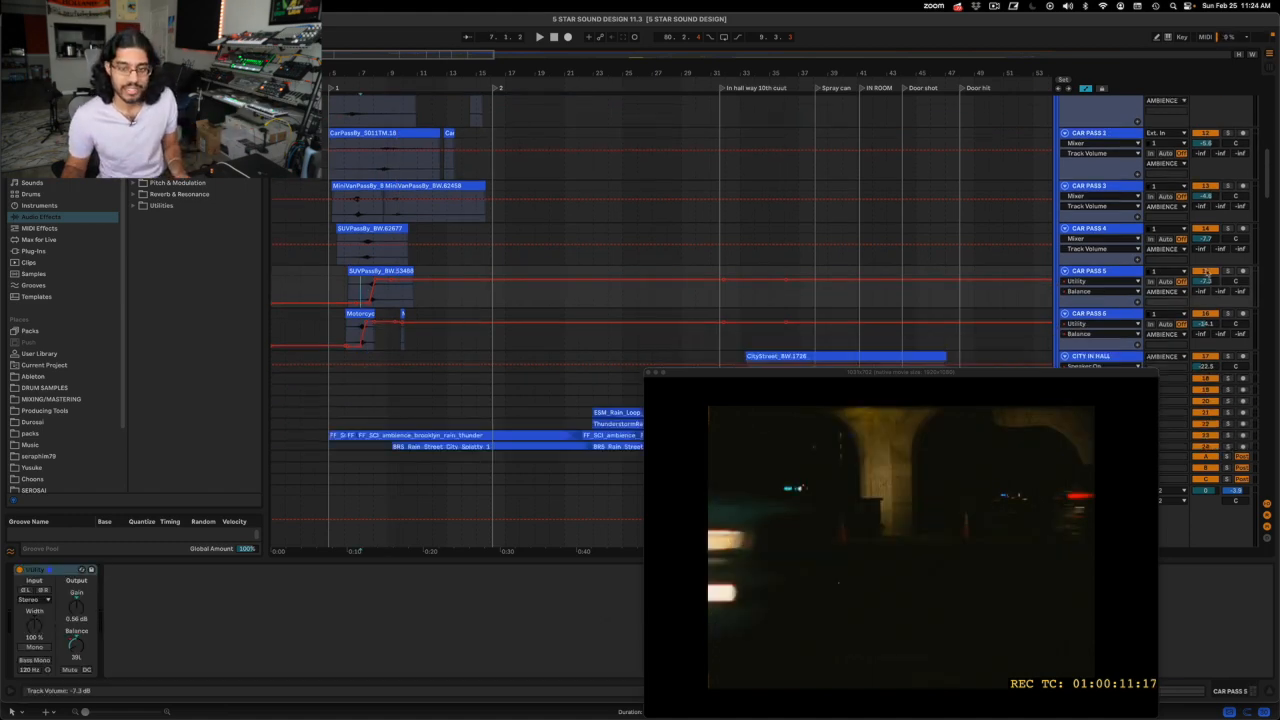
pyautogui.moveTo(1121, 305); pyautogui.dragTo(1121, 326)
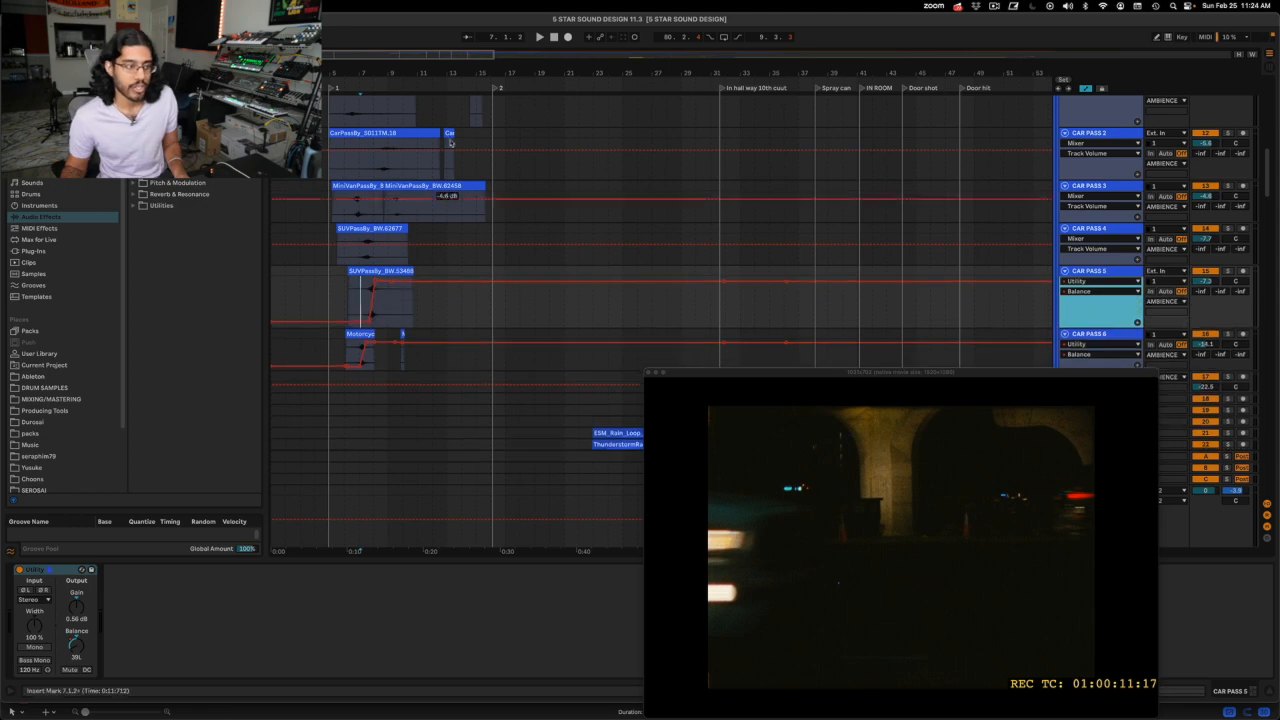
pyautogui.moveTo(369, 73); pyautogui.dragTo(267, 288)
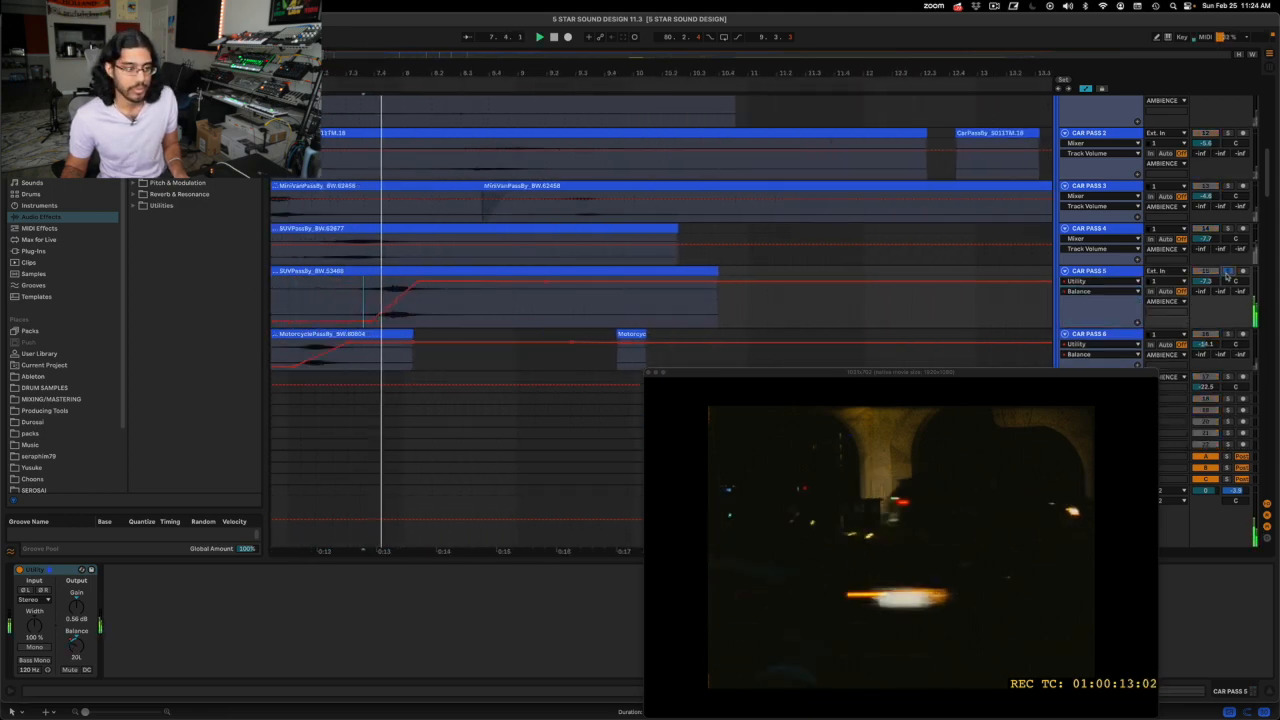
pyautogui.press('space')
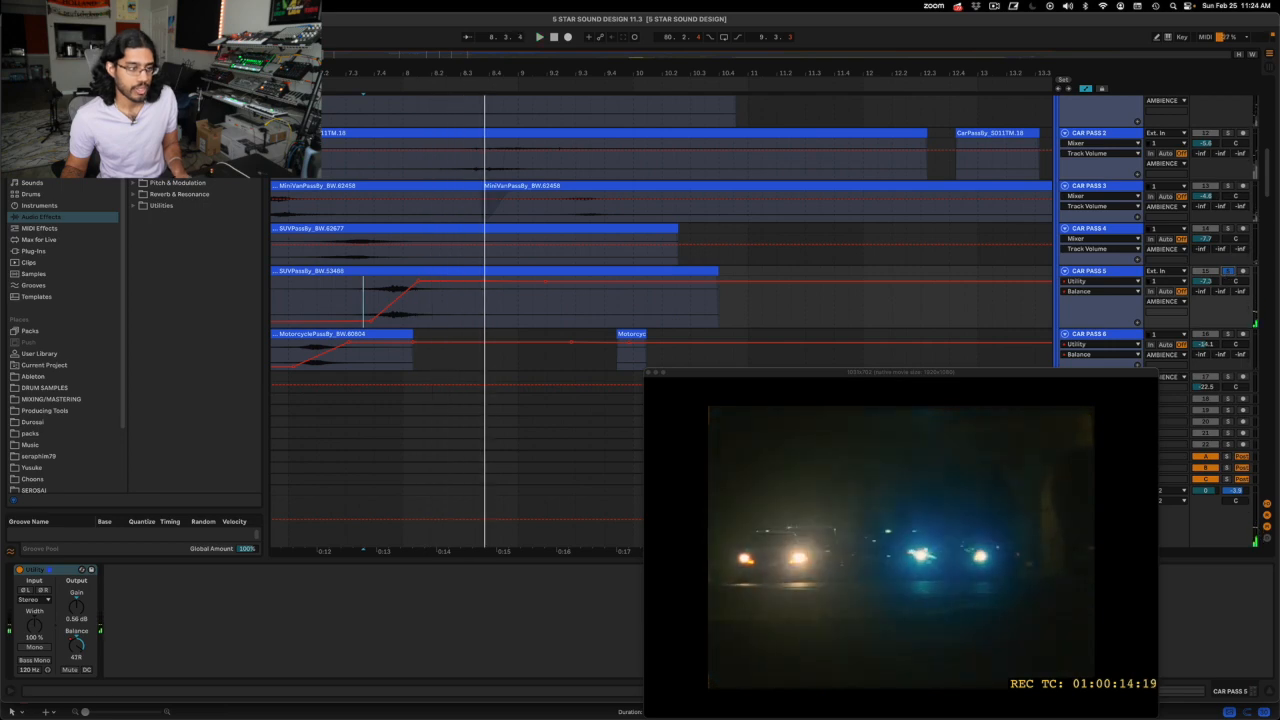
# Step: Audition the soloed CAR PASS 2 clip from about 0:13.5 and place the insert marker at about 0:14.6
pyautogui.moveTo(342, 73); pyautogui.dragTo(538, 10)
pyautogui.scroll(1, 520, 243)
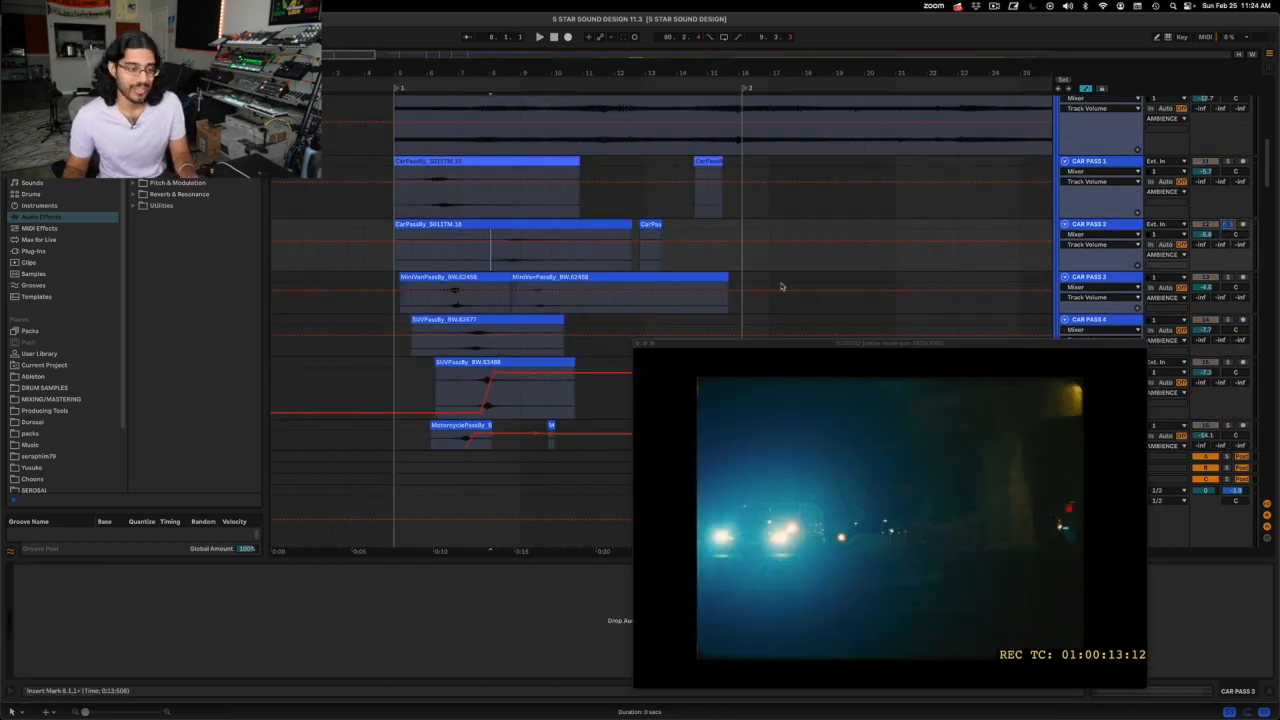
pyautogui.click(498, 262)
pyautogui.press('space')
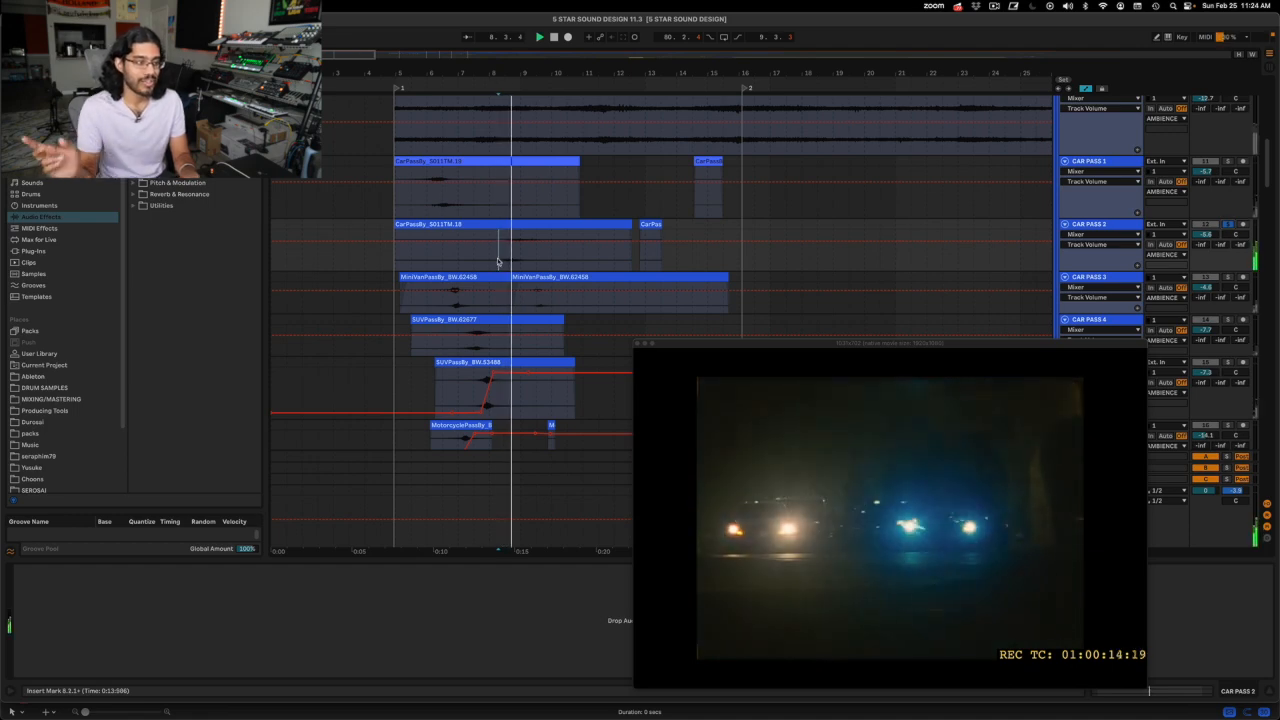
pyautogui.press('space')
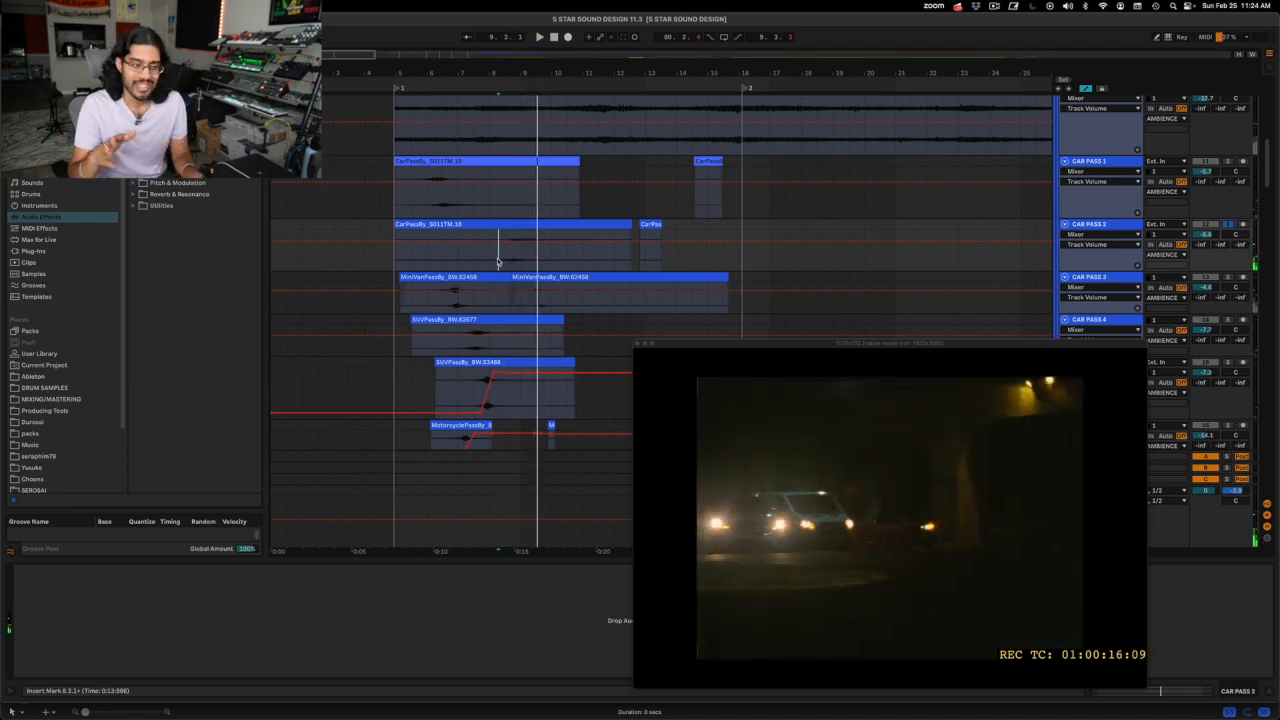
pyautogui.moveTo(407, 256); pyautogui.dragTo(508, 262)
pyautogui.click(508, 262)
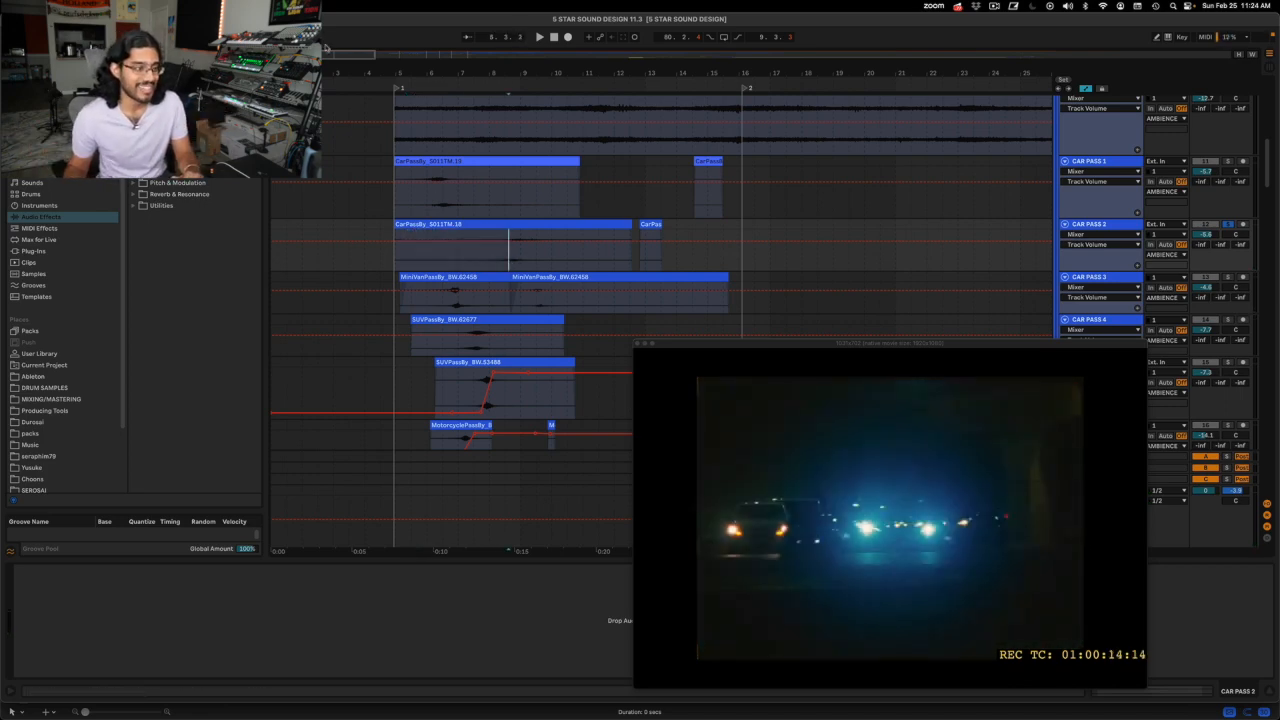
# Step: Move the video window below the car pass tracks and turn off the solo on CAR PASS 2
pyautogui.press('-')
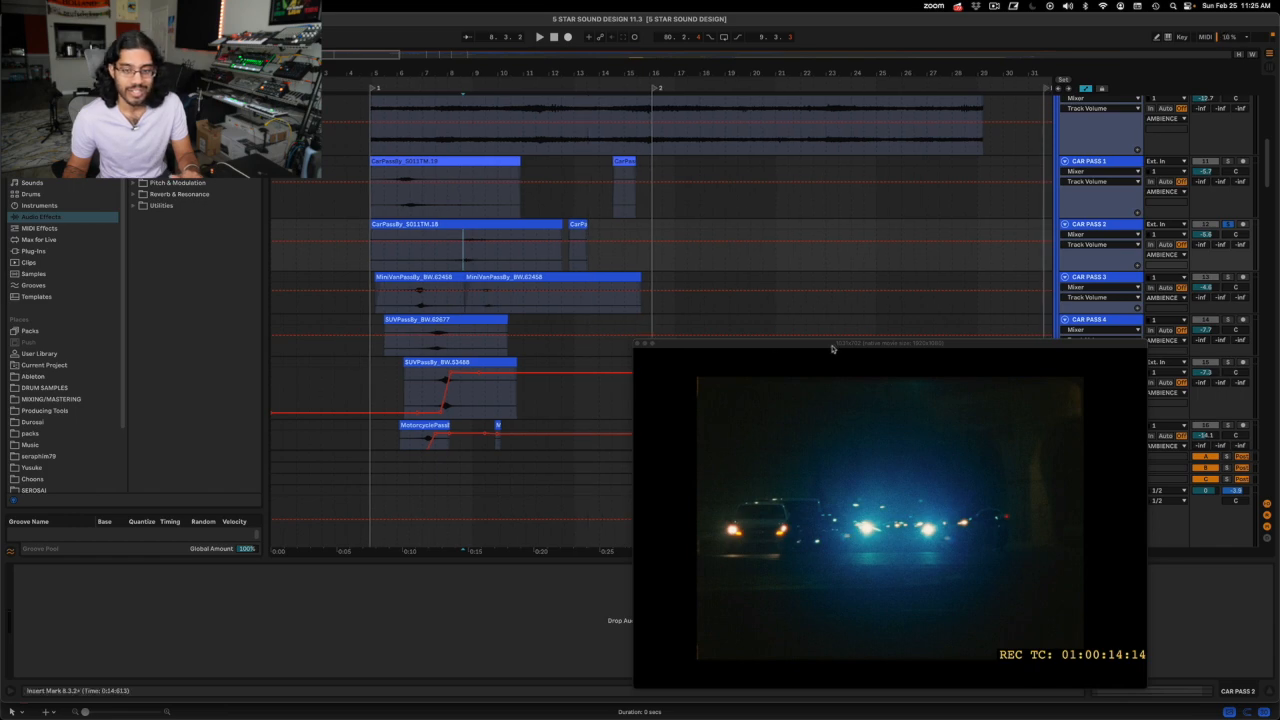
pyautogui.moveTo(831, 348); pyautogui.dragTo(784, 442)
pyautogui.scroll(-4, 1245, 170)
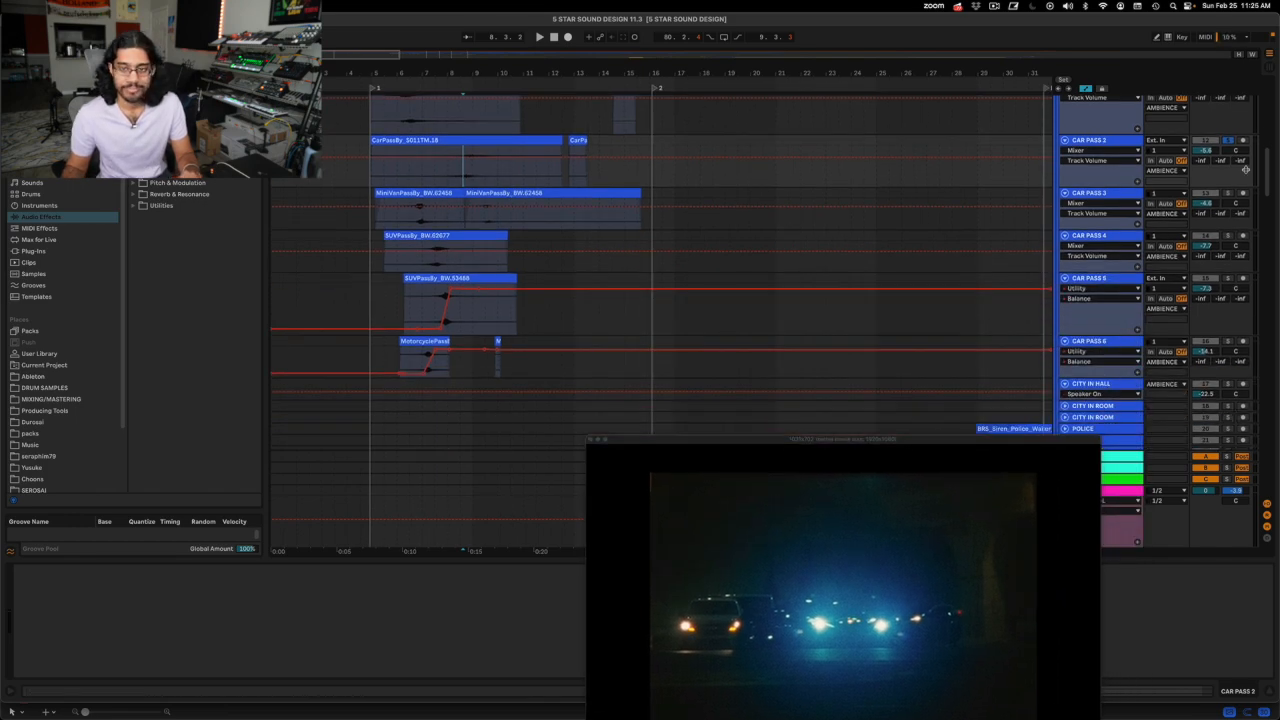
pyautogui.click(1230, 140)
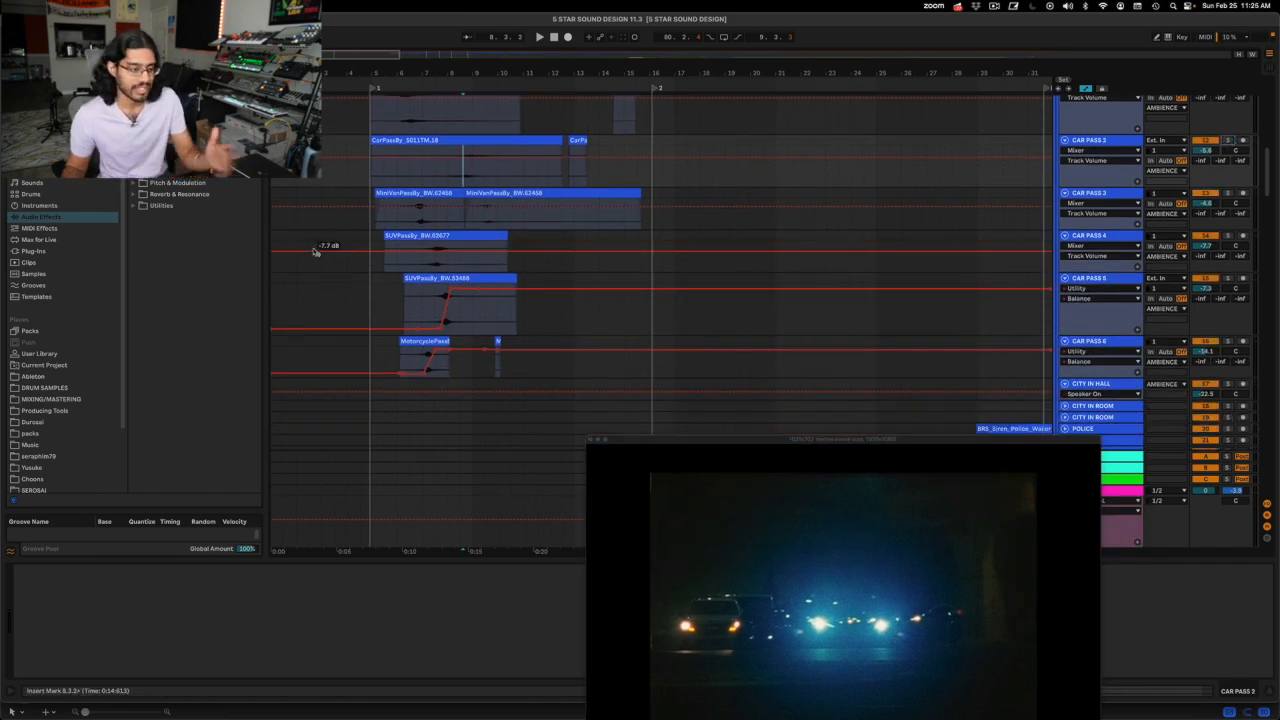
pyautogui.click(420, 265)
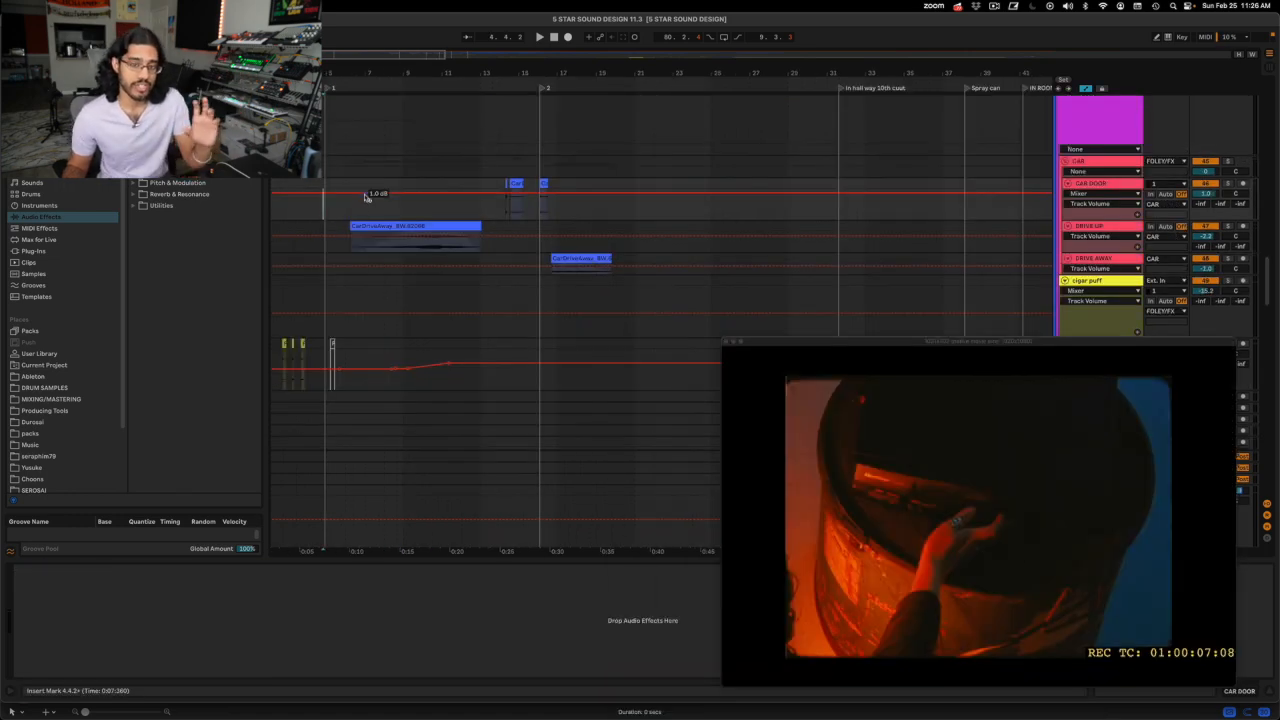
# Step: Scrub the passing traffic shots with the insert marker on the CAR DOOR track, above the first CarDriveAway clip
pyautogui.moveTo(367, 203)
pyautogui.mouseDown()
pyautogui.moveTo(575, 222)
pyautogui.moveTo(384, 214)
pyautogui.mouseUp()
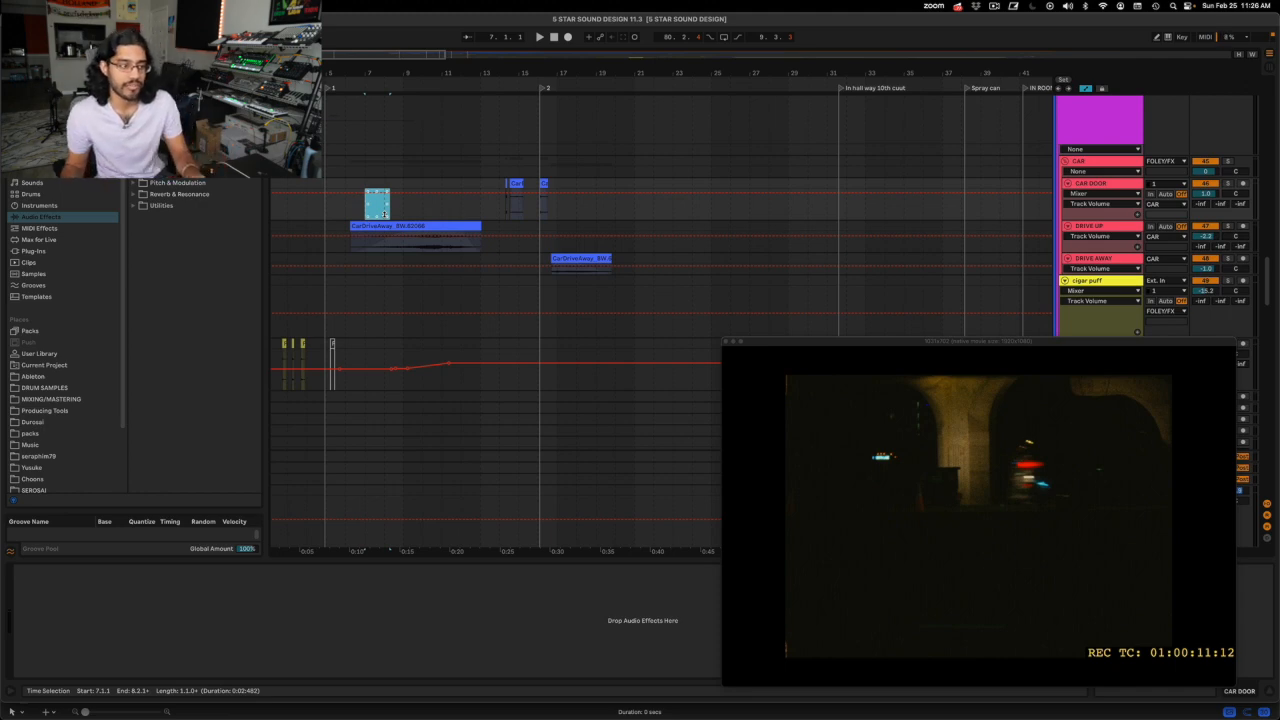
pyautogui.click(386, 214)
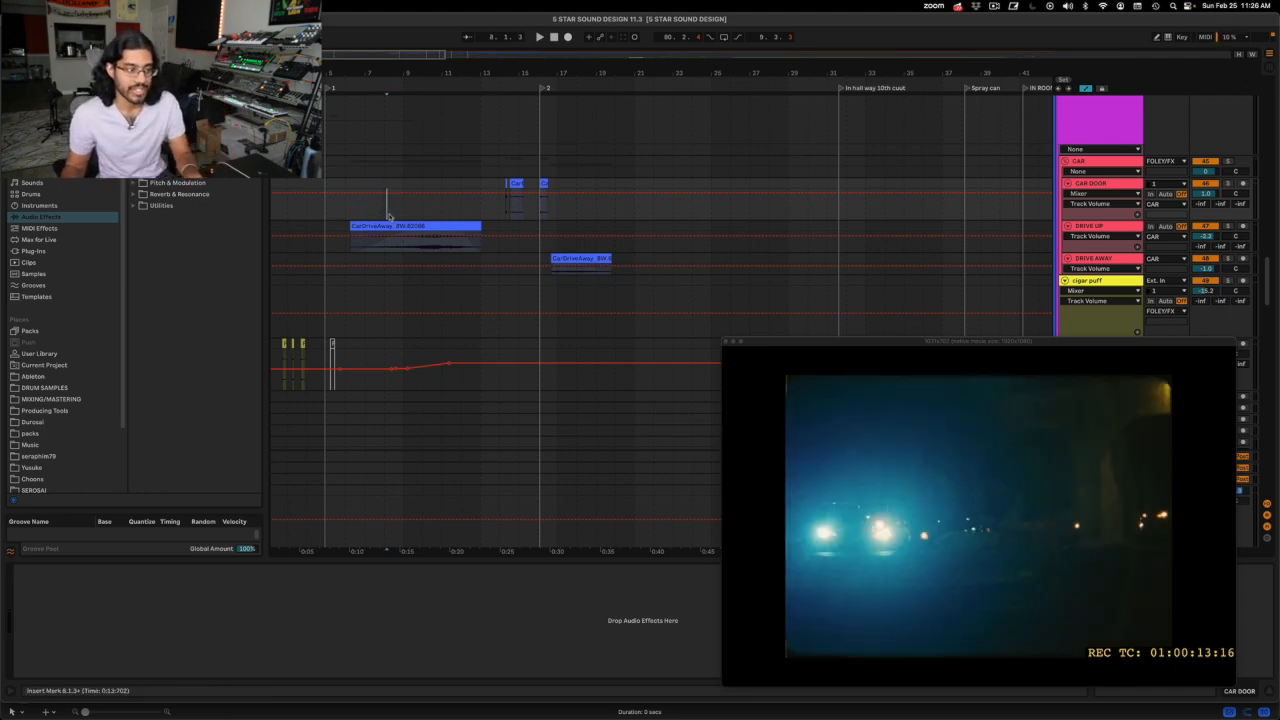
pyautogui.click(390, 215)
pyautogui.click(377, 215)
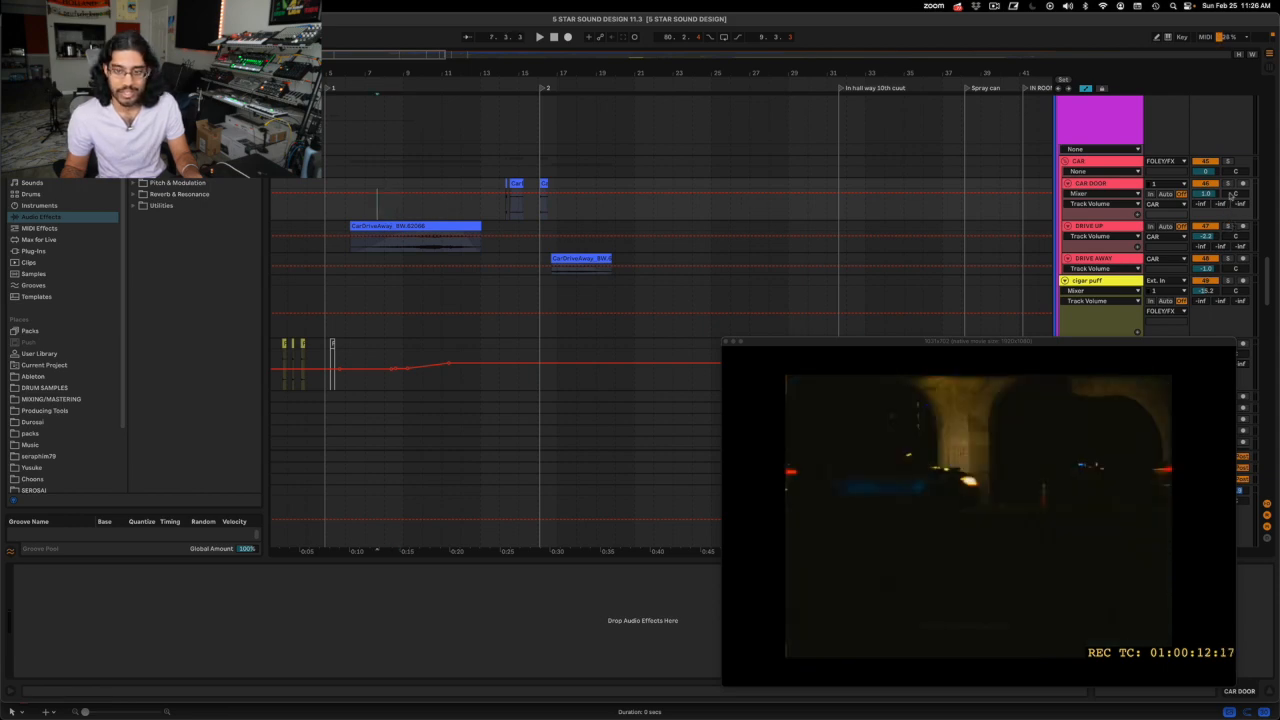
# Step: Audition the CAR group in solo from the traffic shot through the SPECS title card, and turn its solo off
pyautogui.press('space')
pyautogui.scroll(2, 1207, 218)
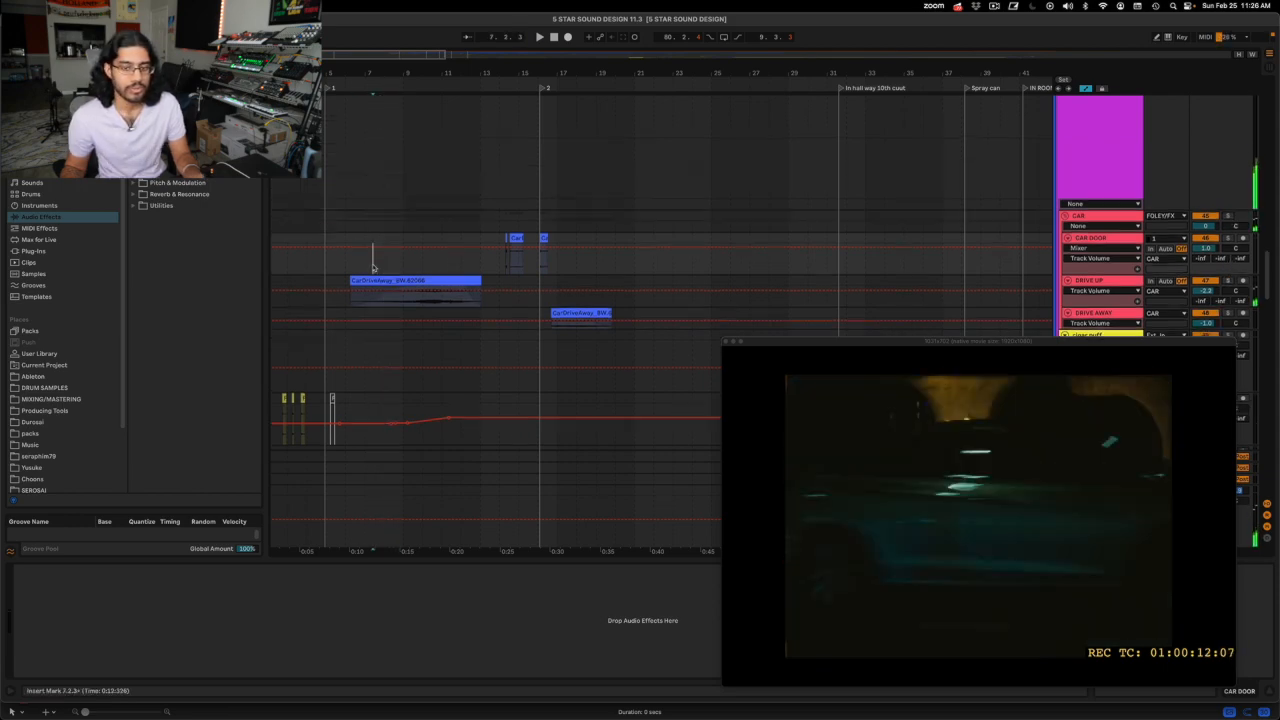
pyautogui.click(1228, 216)
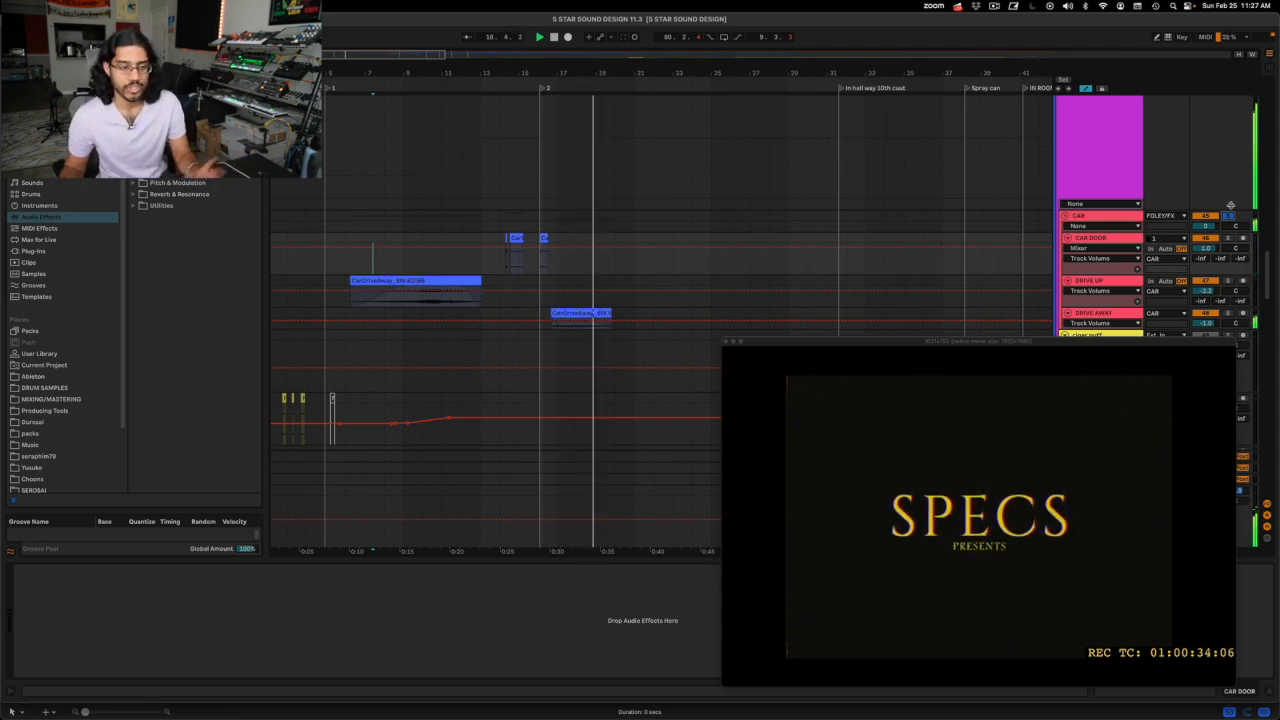
pyautogui.press('space')
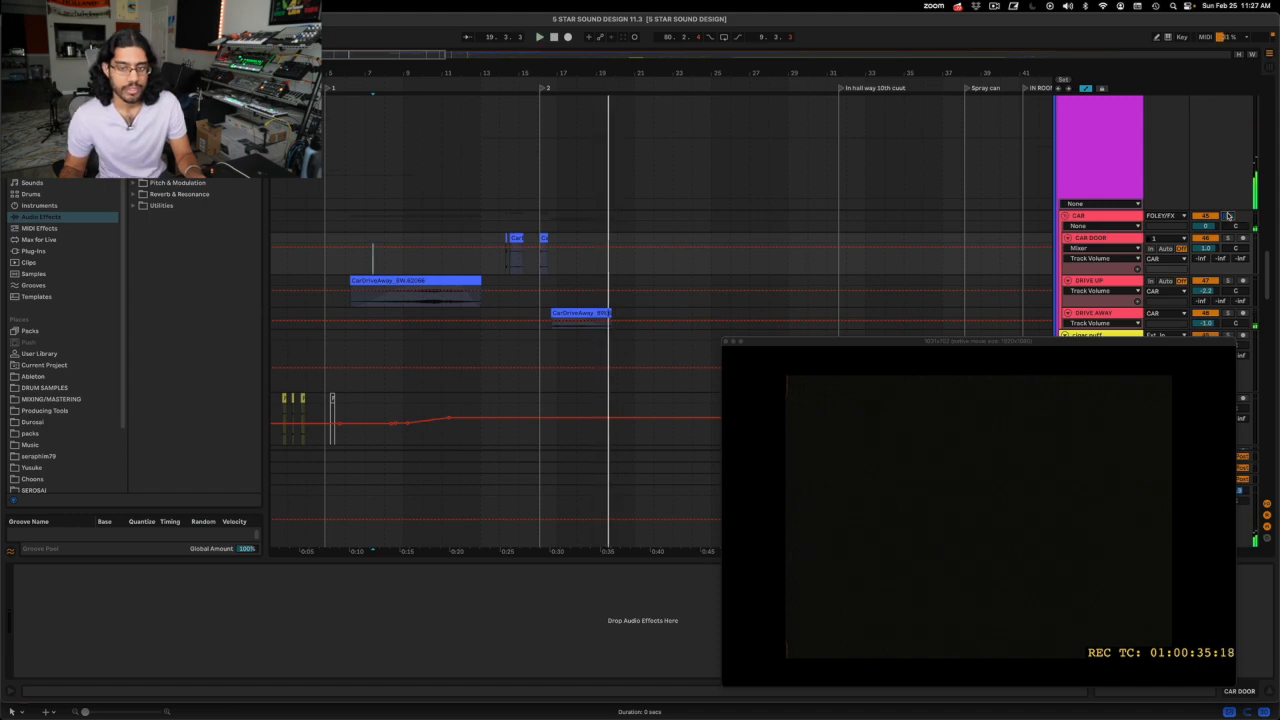
# Step: Step the insert marker from about 0:13 to 0:15 to examine the headlight frames above the DRIVE UP clip
pyautogui.moveTo(404, 264); pyautogui.dragTo(449, 264)
pyautogui.click(384, 270)
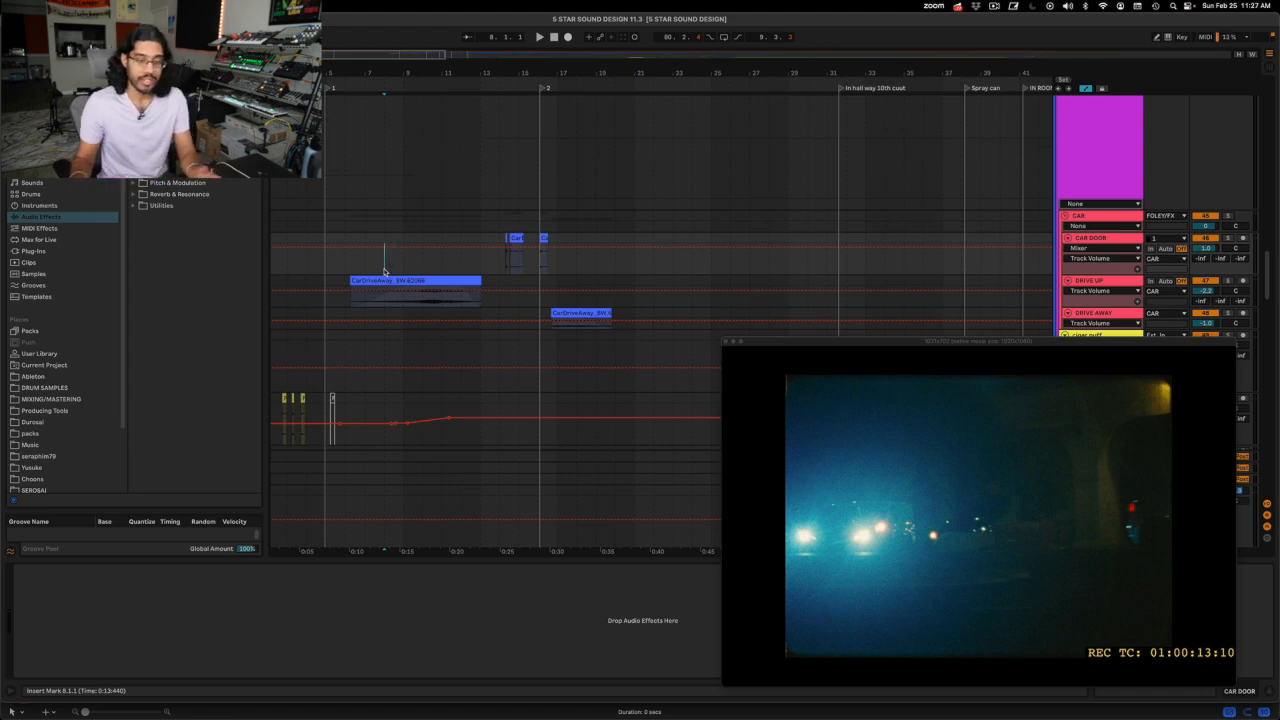
pyautogui.click(389, 262)
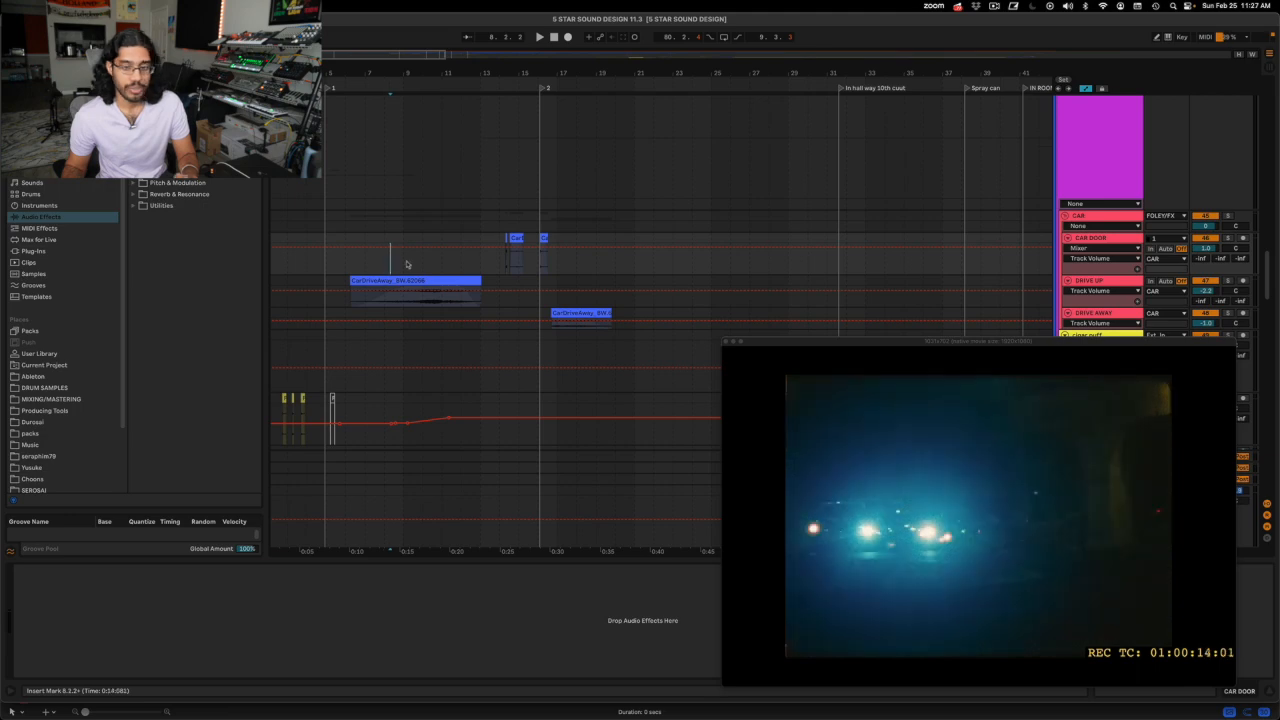
pyautogui.scroll(3, 400, 251)
pyautogui.click(392, 260)
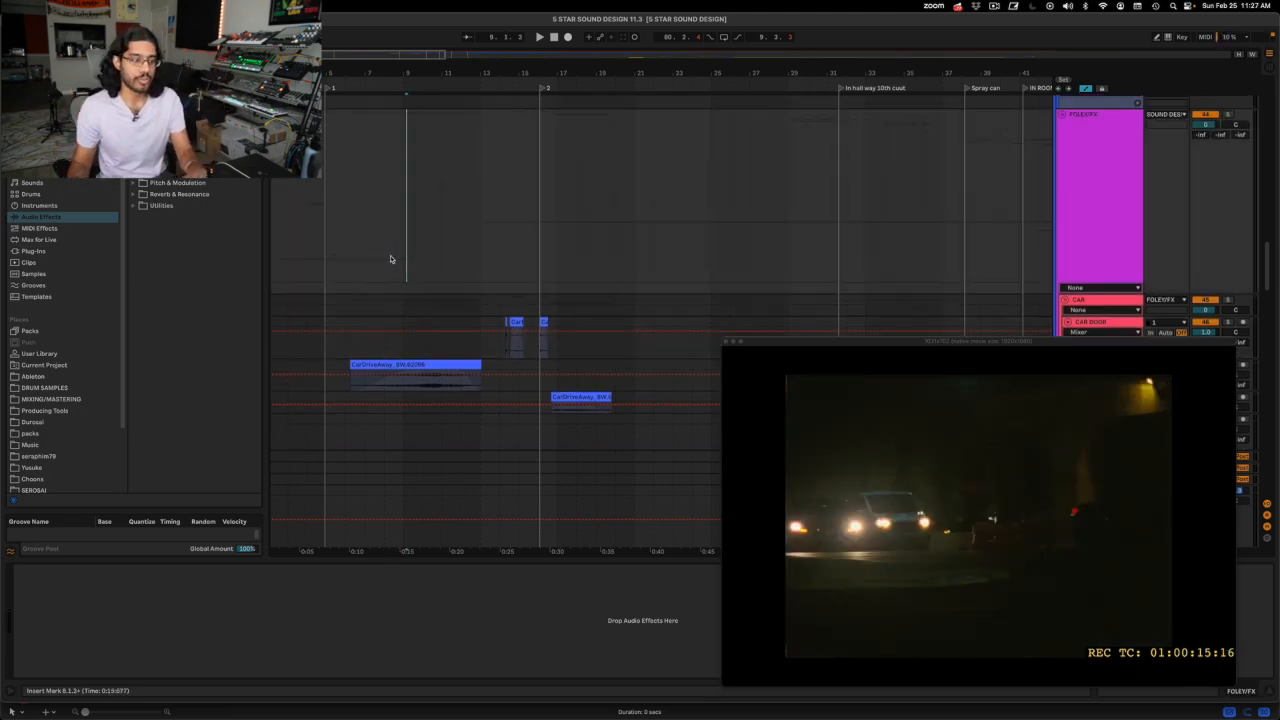
# Step: Place the insert marker on the FOLEY/FX group at about 0:12 and play the scene unsoloed through the SPECS title card
pyautogui.scroll(-1, 391, 250)
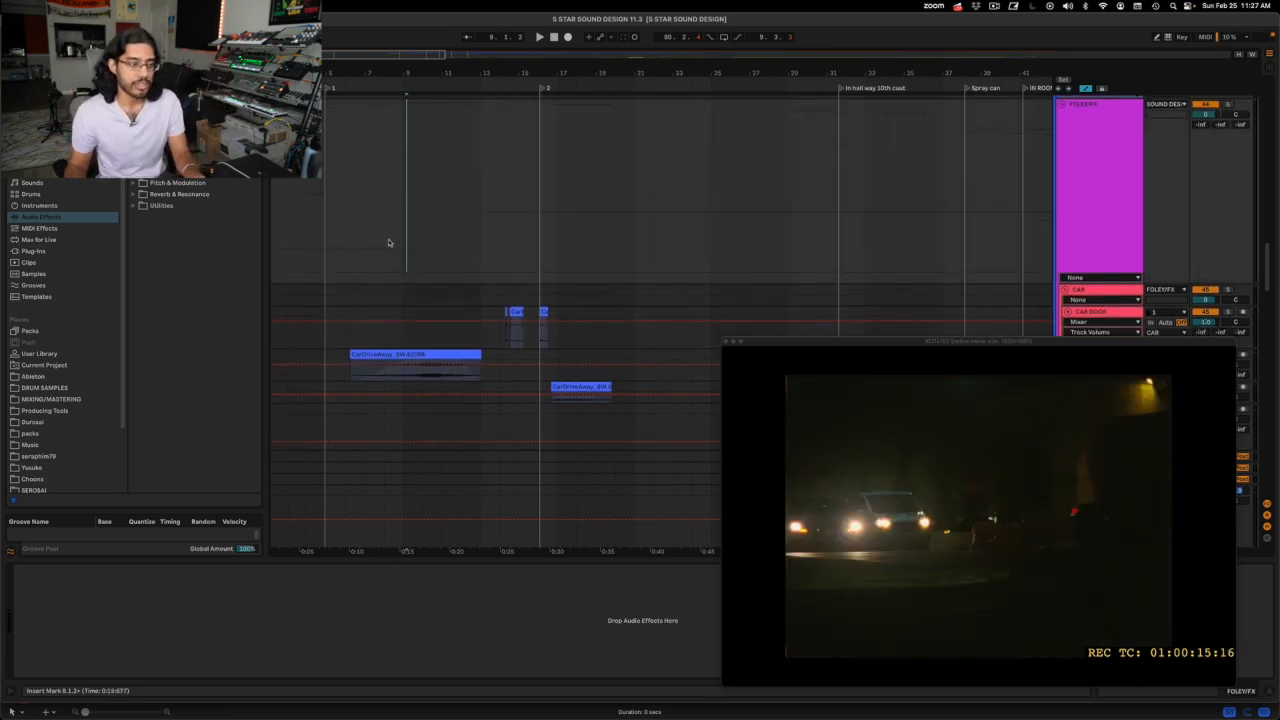
pyautogui.click(365, 237)
pyautogui.click(368, 237)
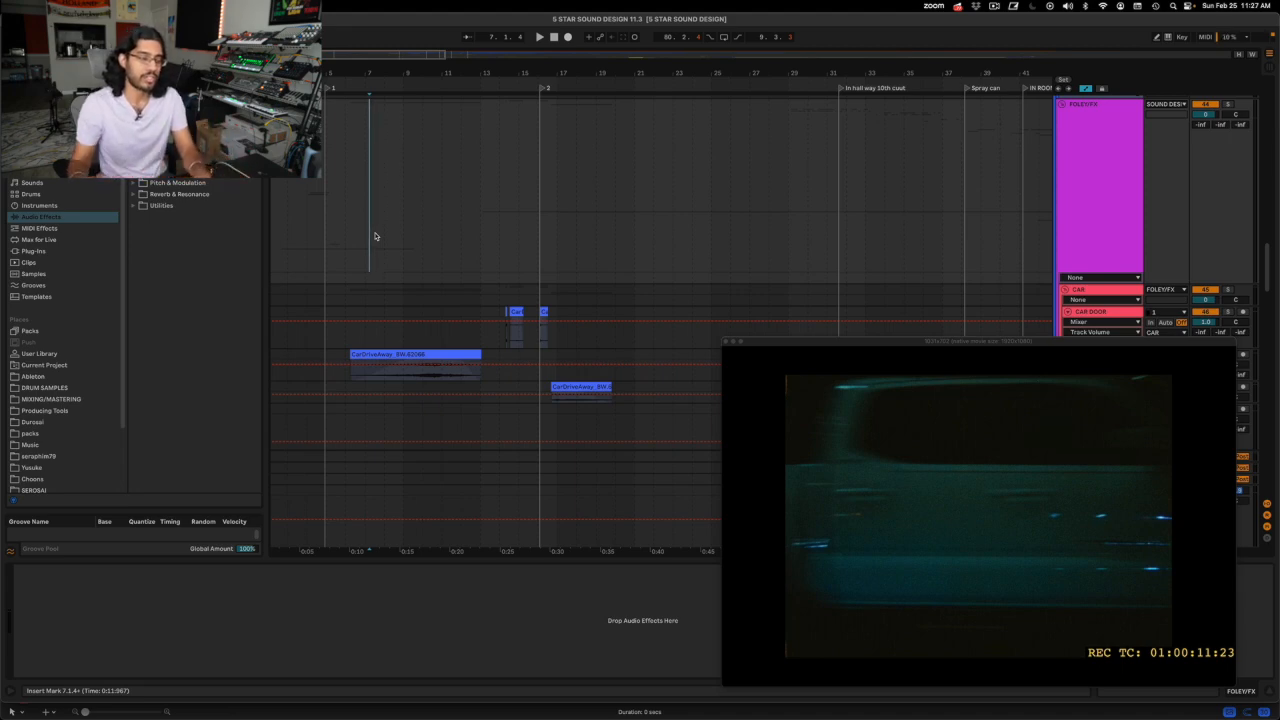
pyautogui.press('space')
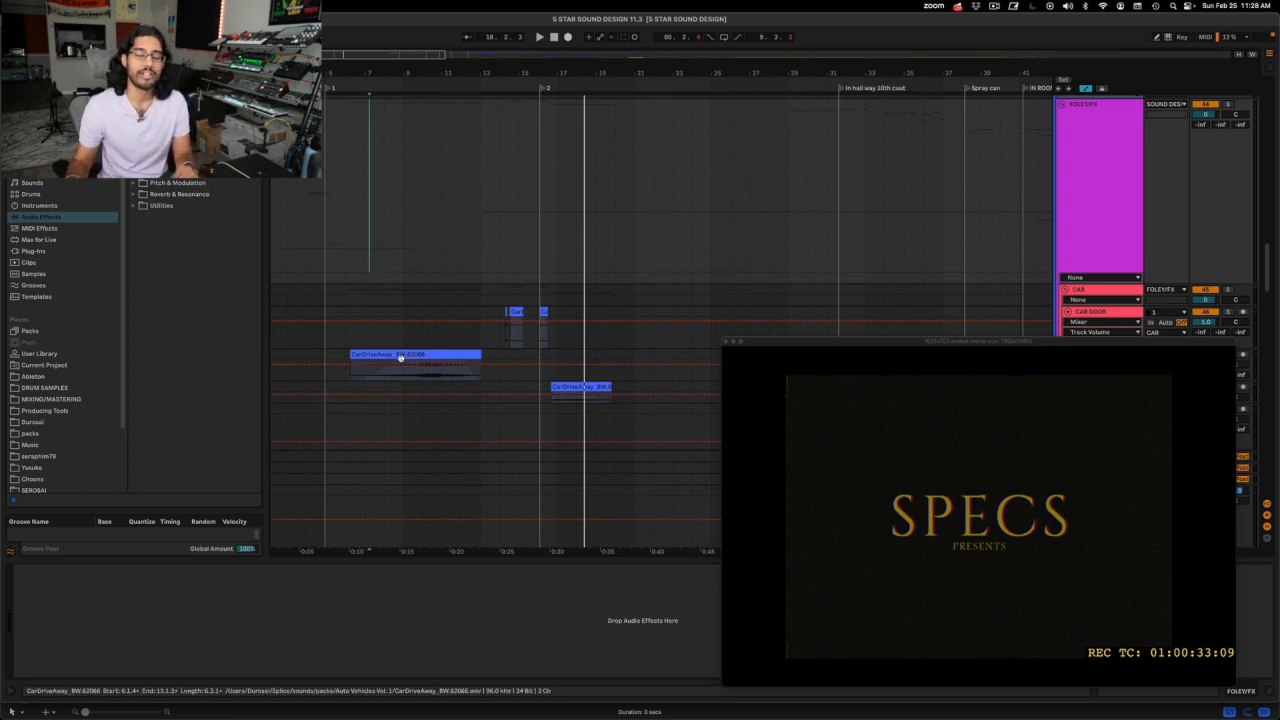
# Step: Move the video window clear of the car tracks, zoom in on the CAR DOOR clips and select the first one
pyautogui.moveTo(834, 345); pyautogui.dragTo(831, 400)
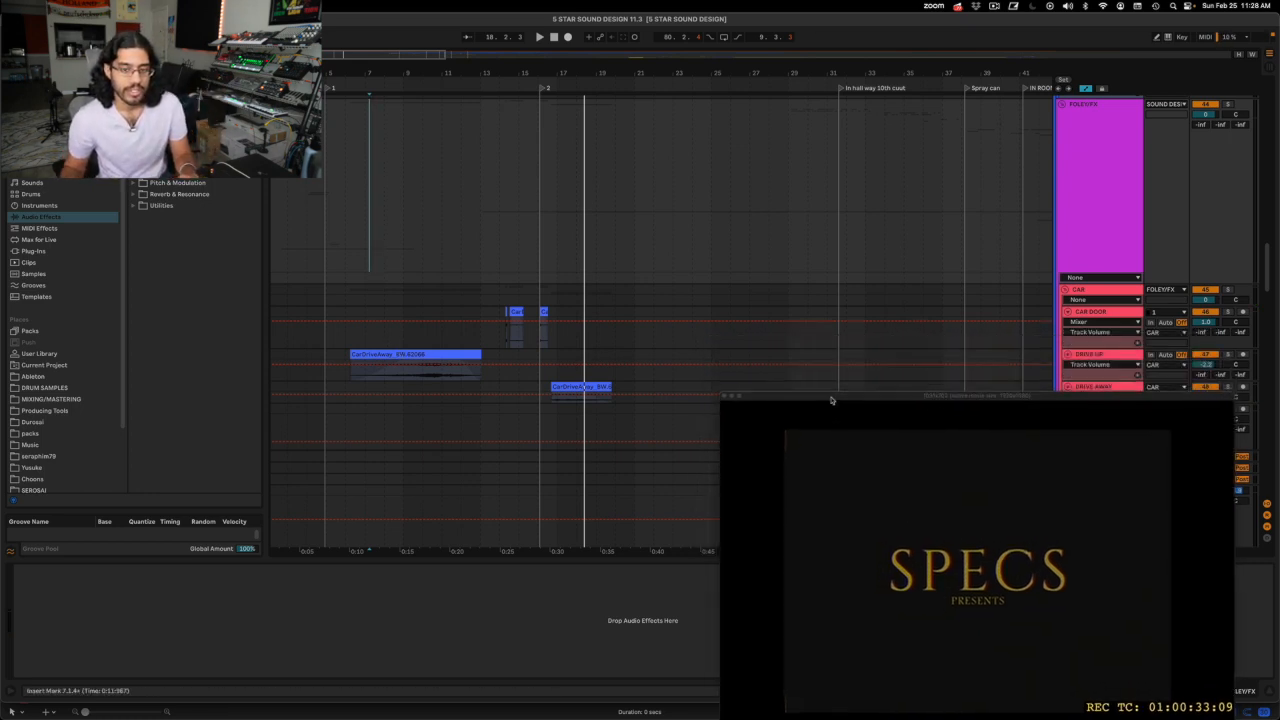
pyautogui.scroll(5, 500, 345)
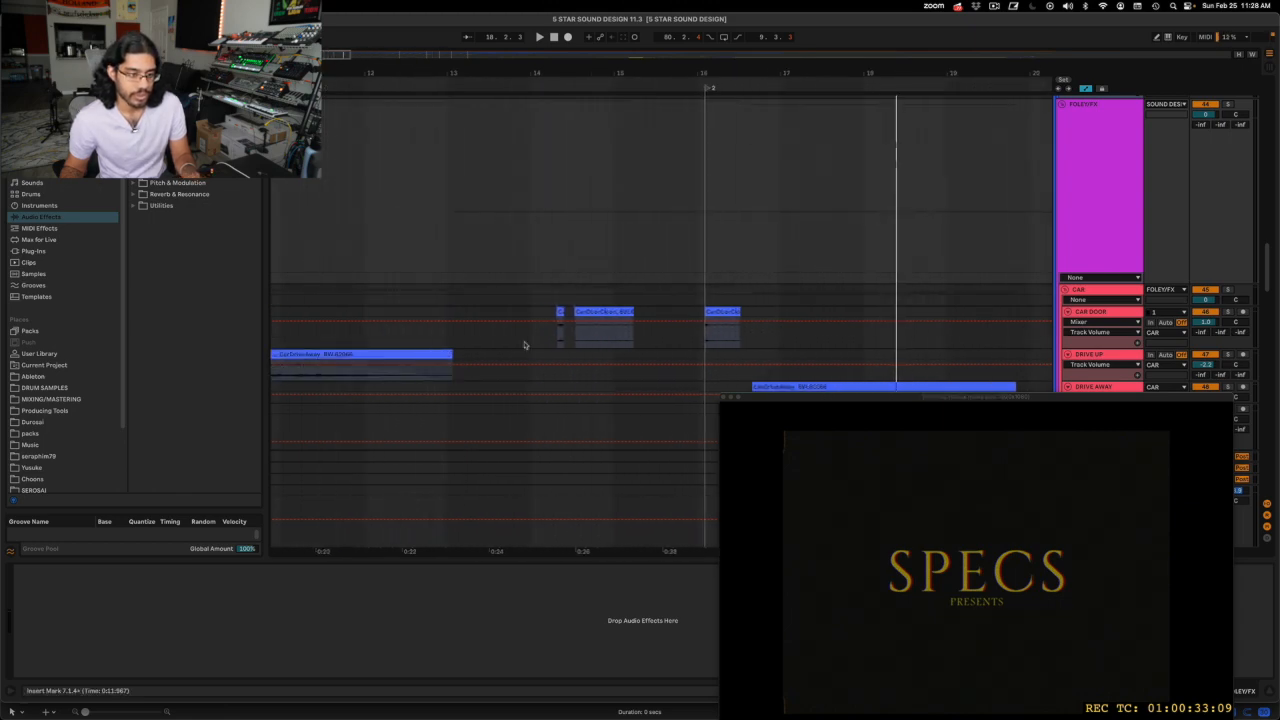
pyautogui.click(561, 331)
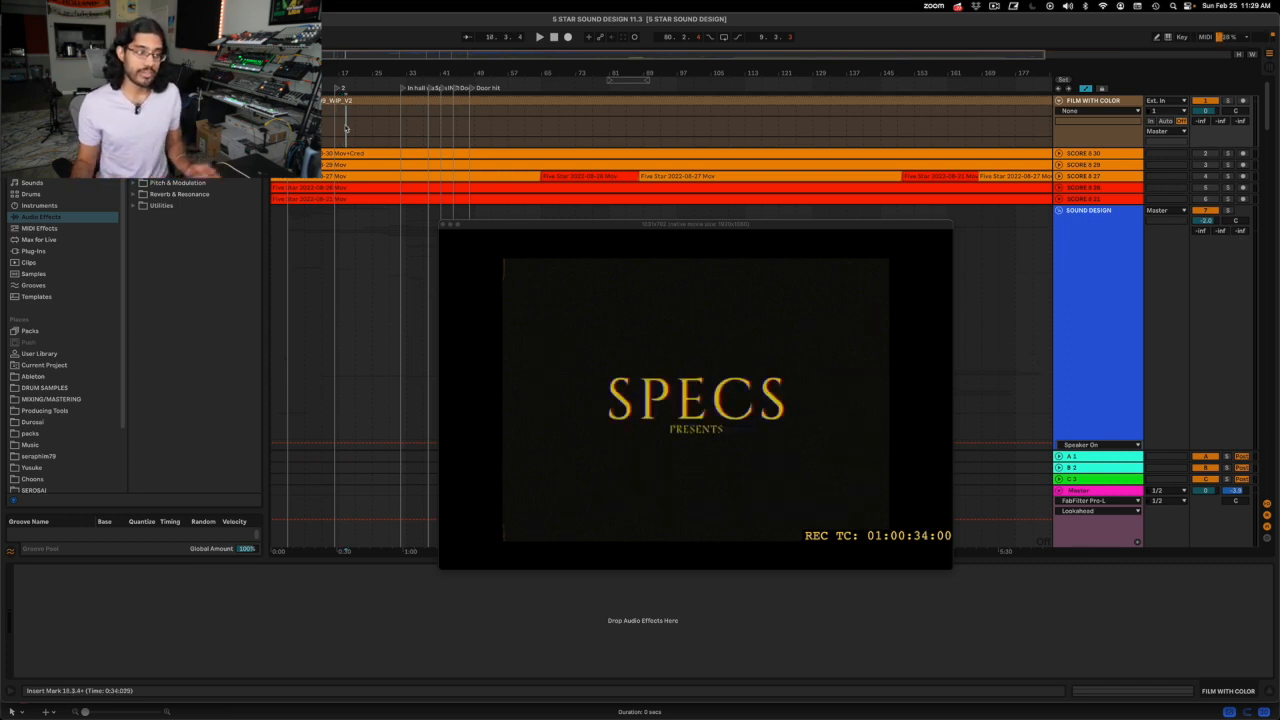
# Step: Step the insert marker through the title card and the indoor room scenes to compare the picture with the city and rain ambience layers
pyautogui.click(341, 124)
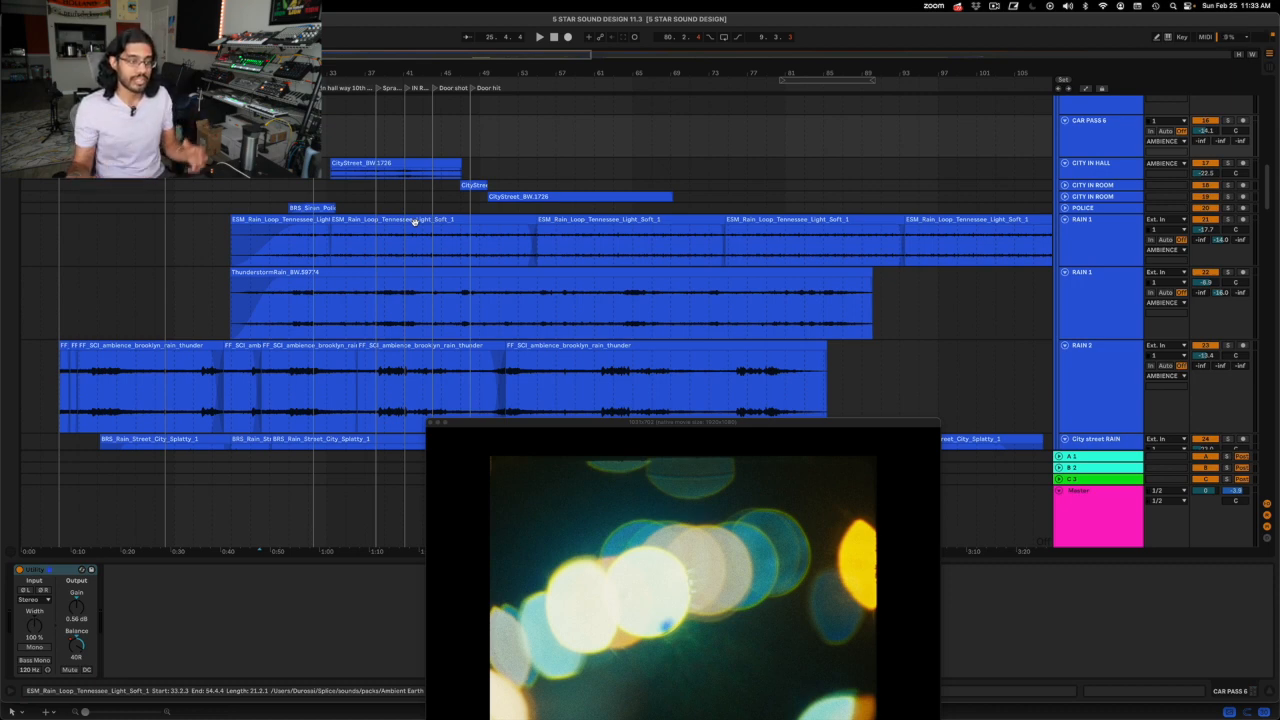
pyautogui.click(474, 150)
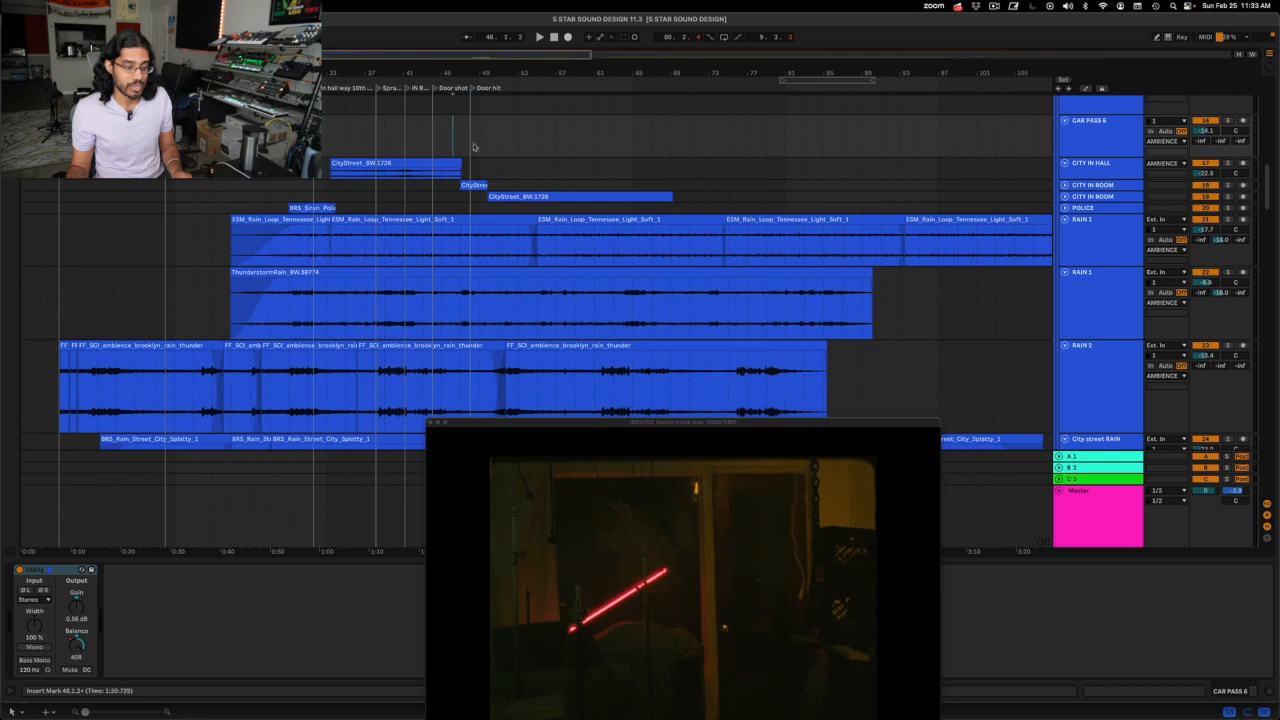
pyautogui.click(538, 148)
pyautogui.click(502, 146)
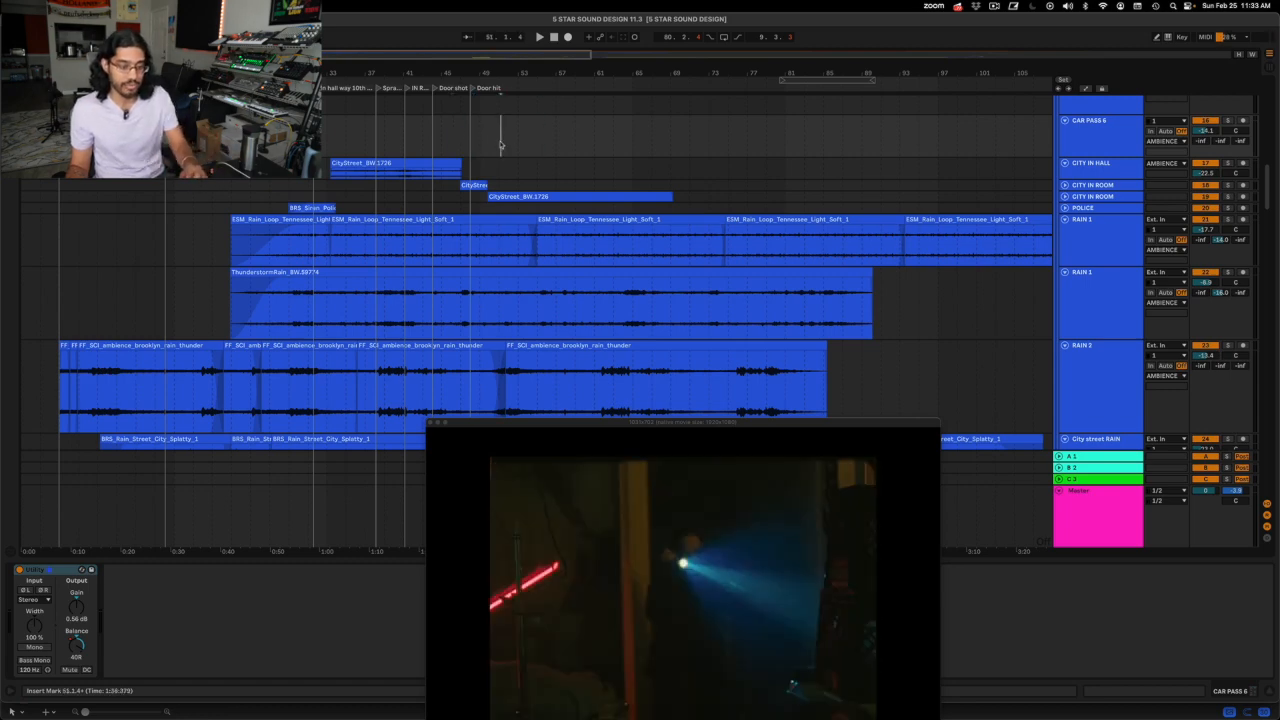
pyautogui.click(611, 146)
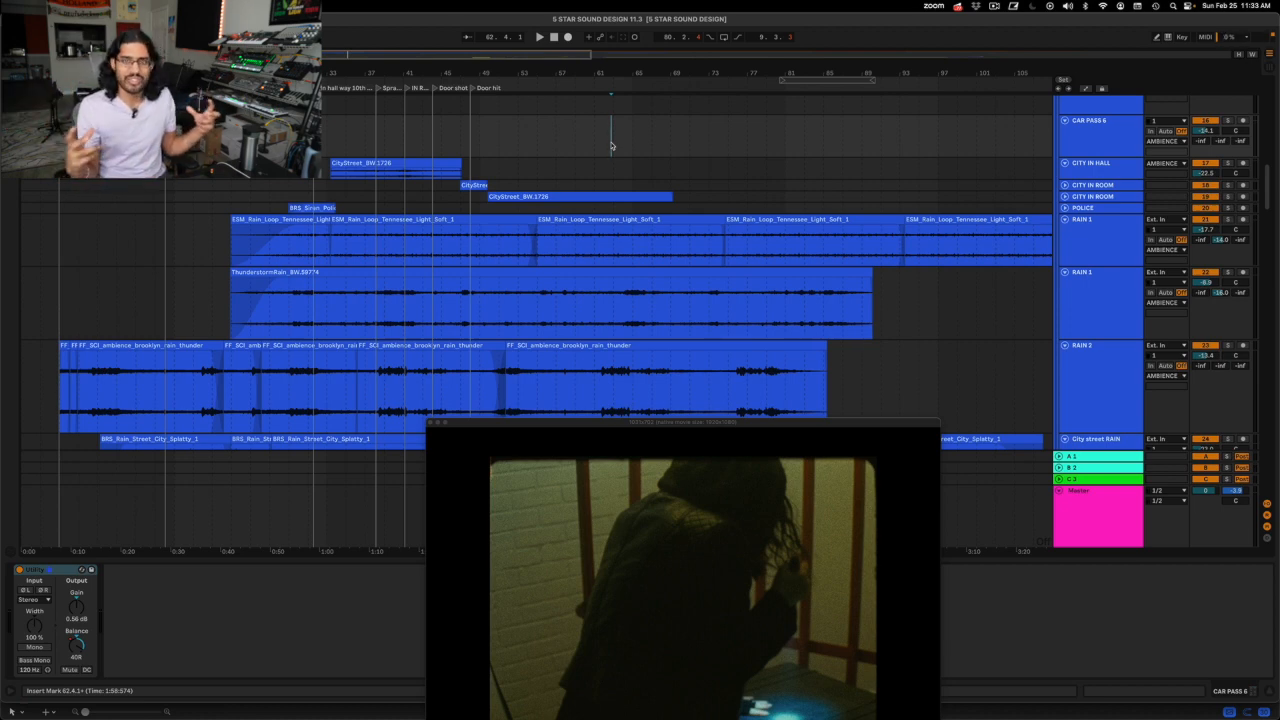
pyautogui.click(560, 133)
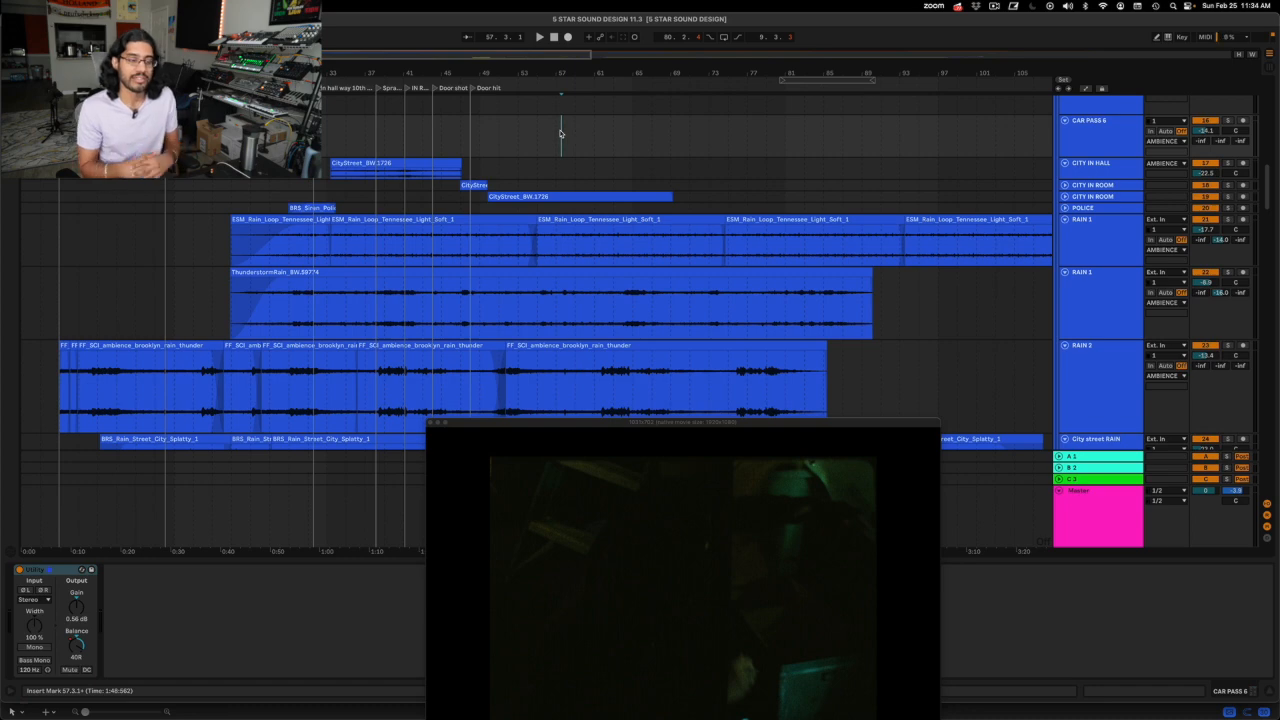
# Step: Audition the light-rain Tennessee loop on the first RAIN 1 track, soloed, from about 0:53 in the detour-sign scene
pyautogui.click(1122, 246)
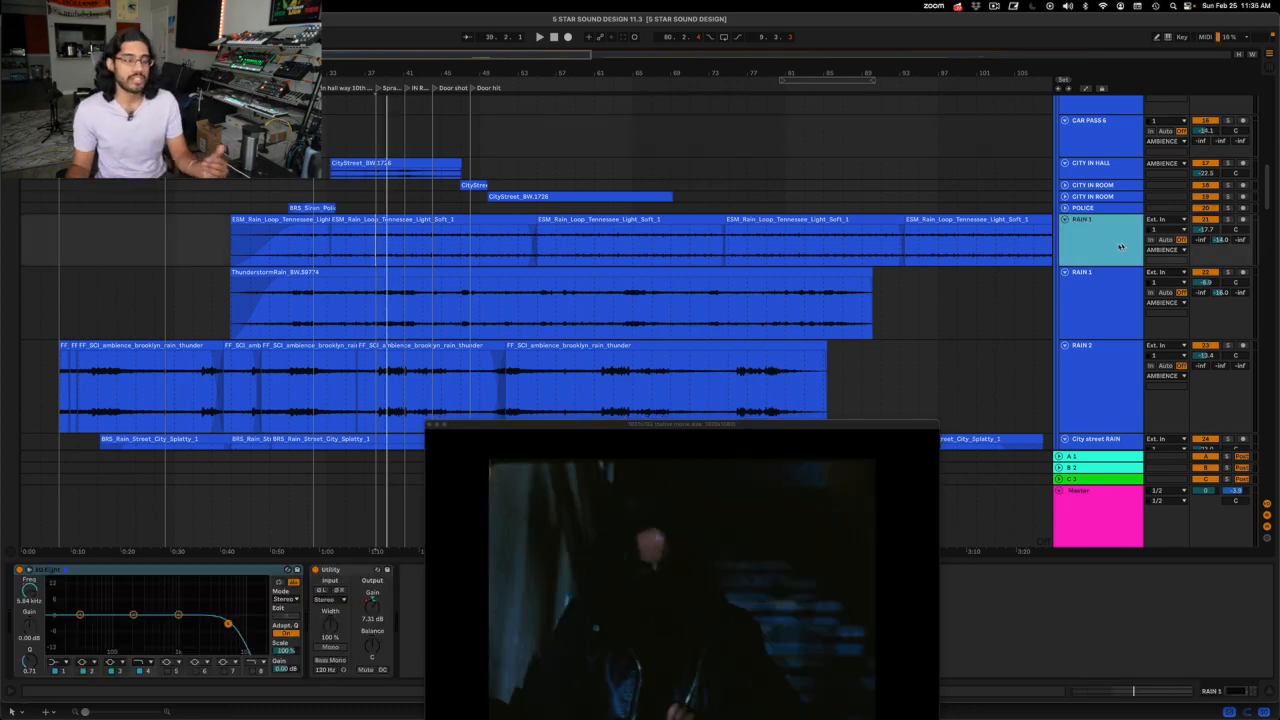
pyautogui.click(297, 255)
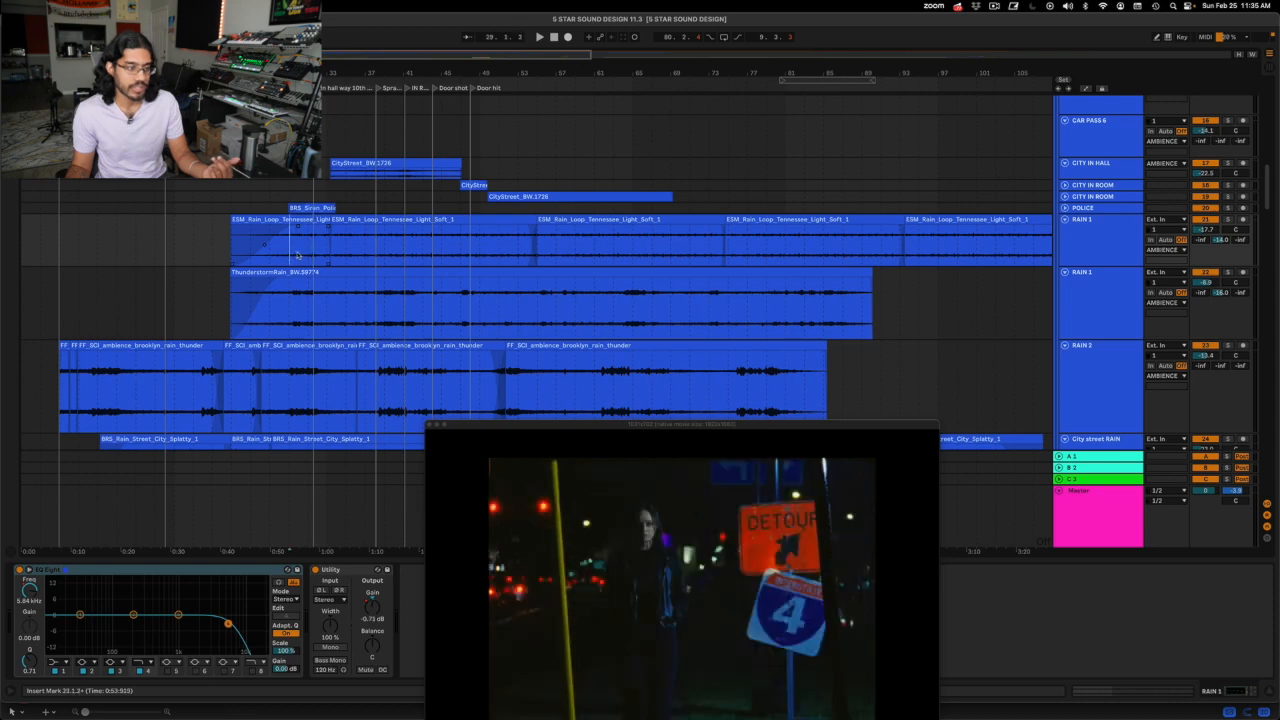
pyautogui.press('space')
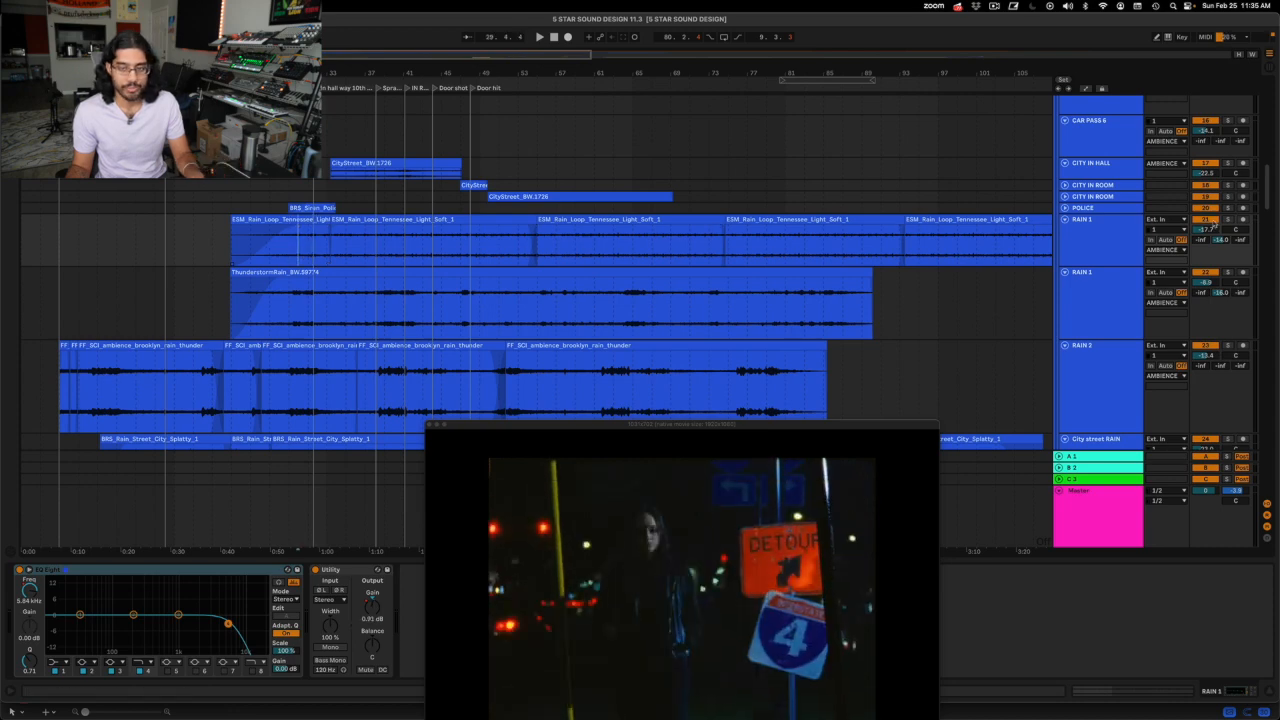
pyautogui.press('space')
pyautogui.click(1229, 221)
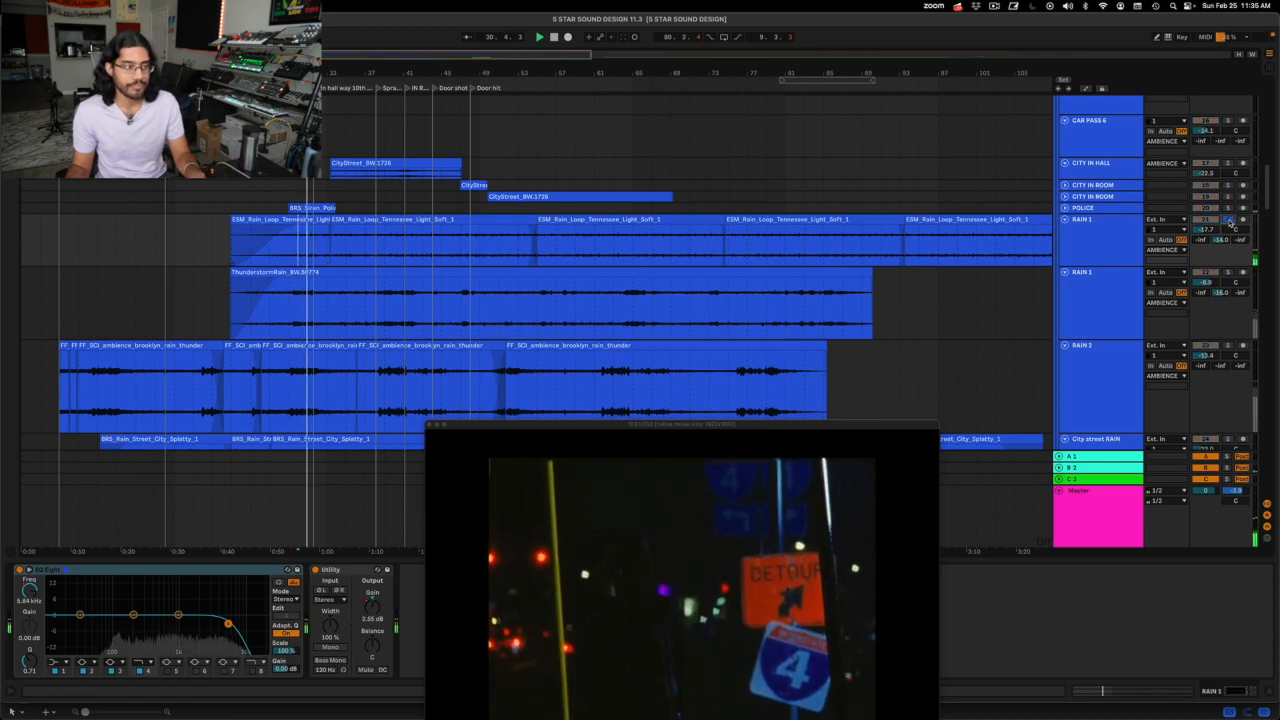
pyautogui.click(338, 236)
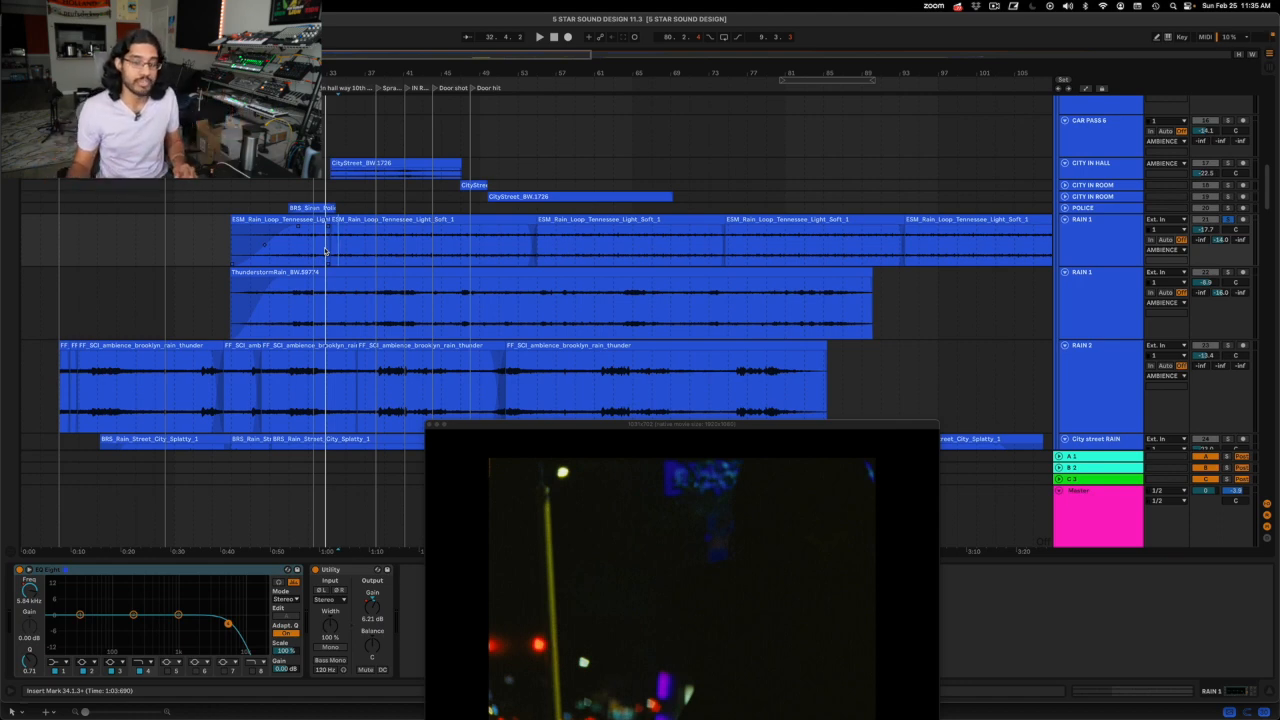
pyautogui.click(1227, 219)
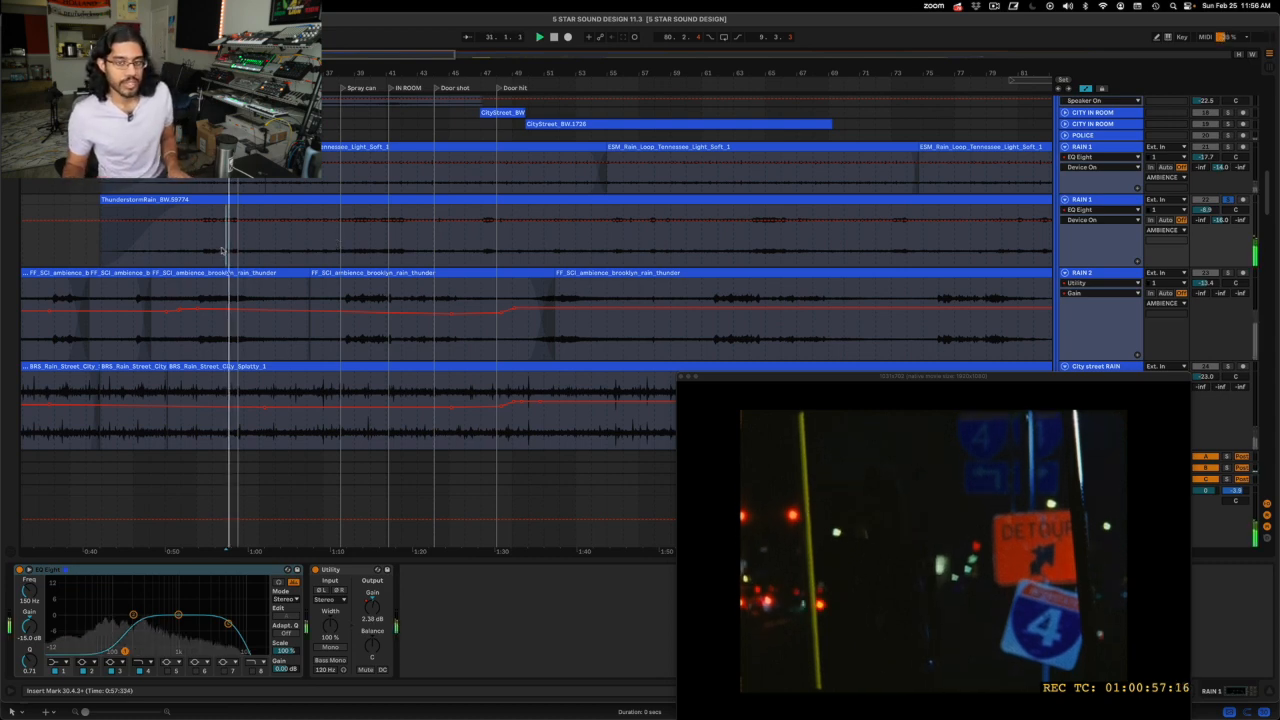
# Step: Show the first RAIN 1 track's EQ and briefly solo it together with the soloed ThunderstormRain layer to compare them
pyautogui.click(1120, 188)
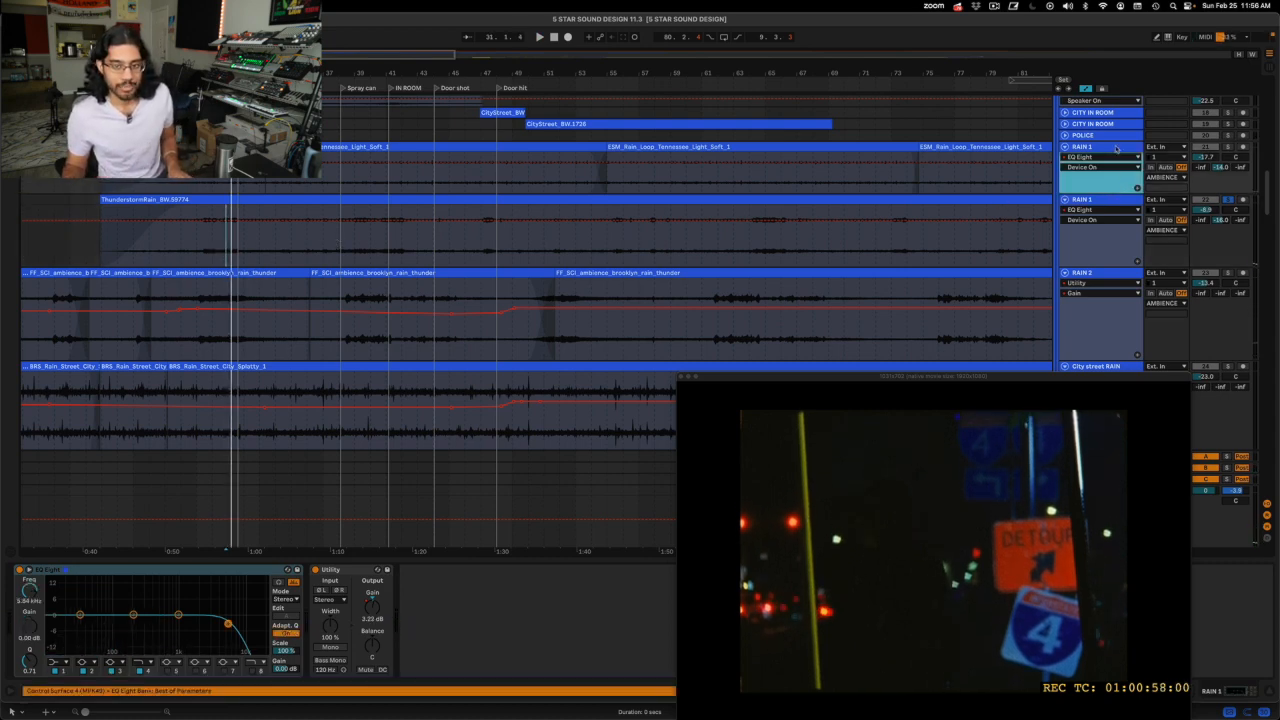
pyautogui.click(1116, 148)
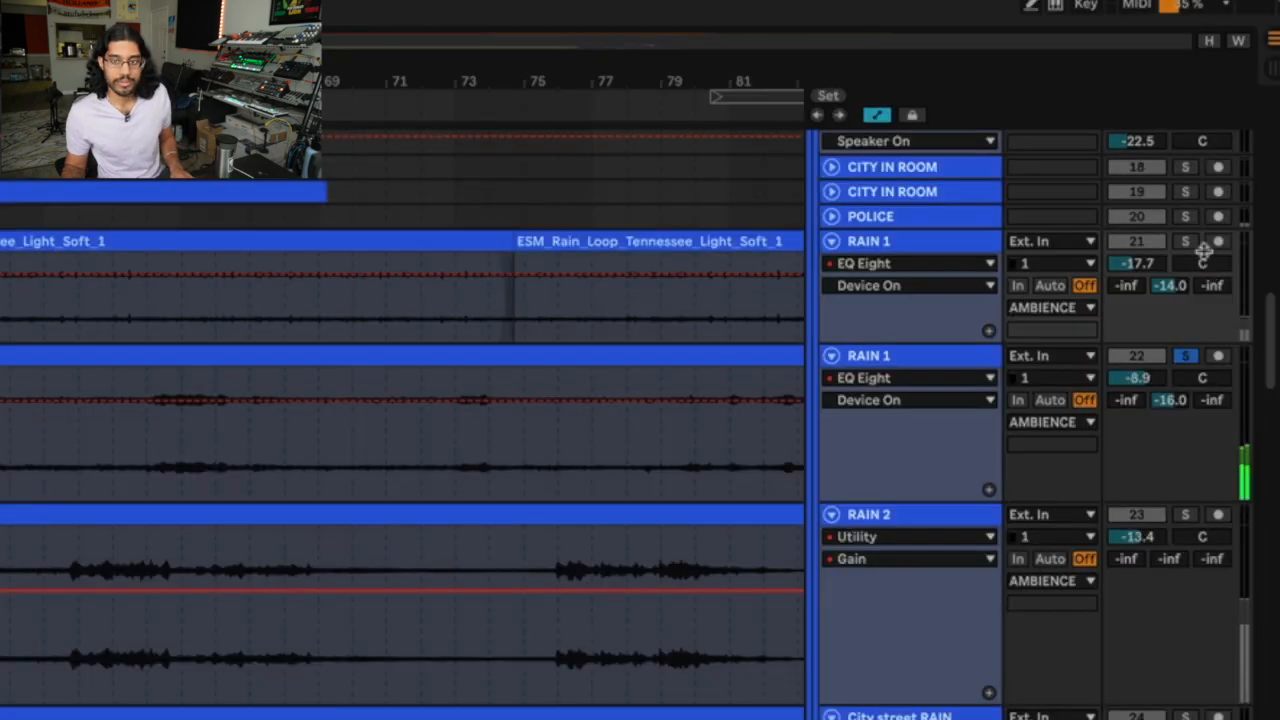
pyautogui.click(1186, 242)
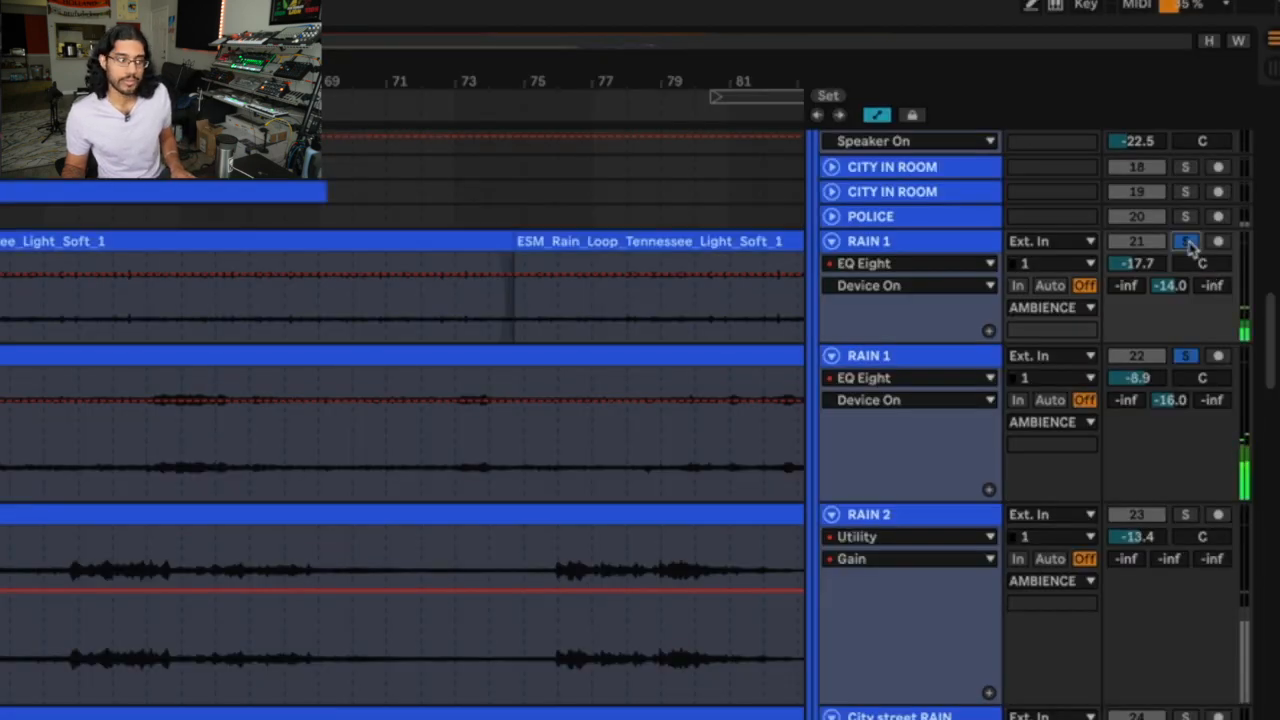
pyautogui.click(1188, 242)
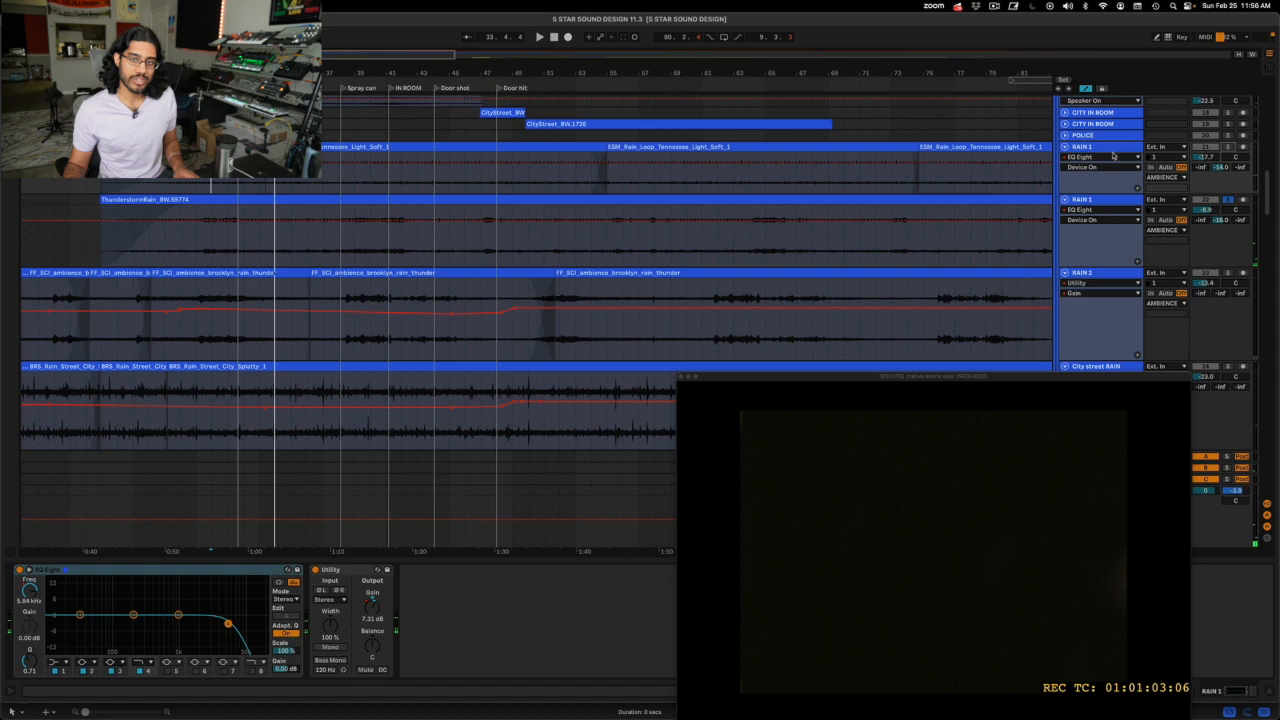
pyautogui.click(1113, 156)
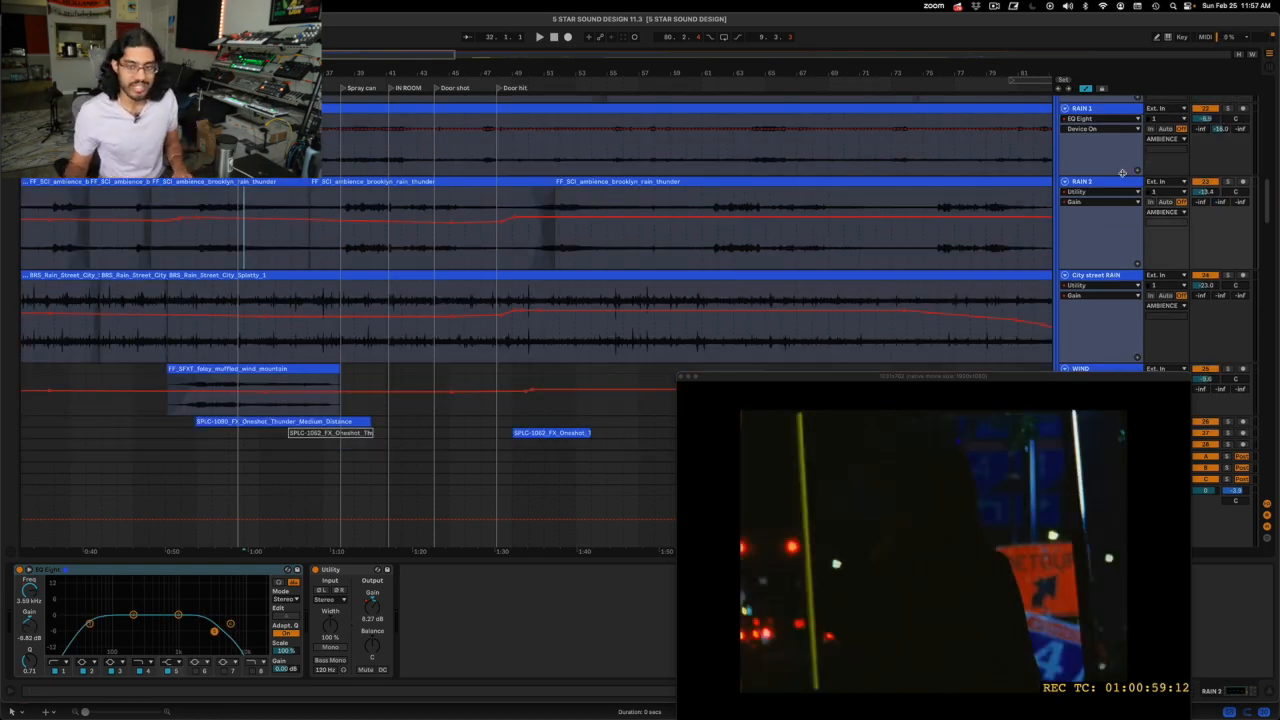
# Step: Solo RAIN 2 and play the Brooklyn rain thunder ambience from the Spray can marker past the Door shot marker
pyautogui.click(1228, 181)
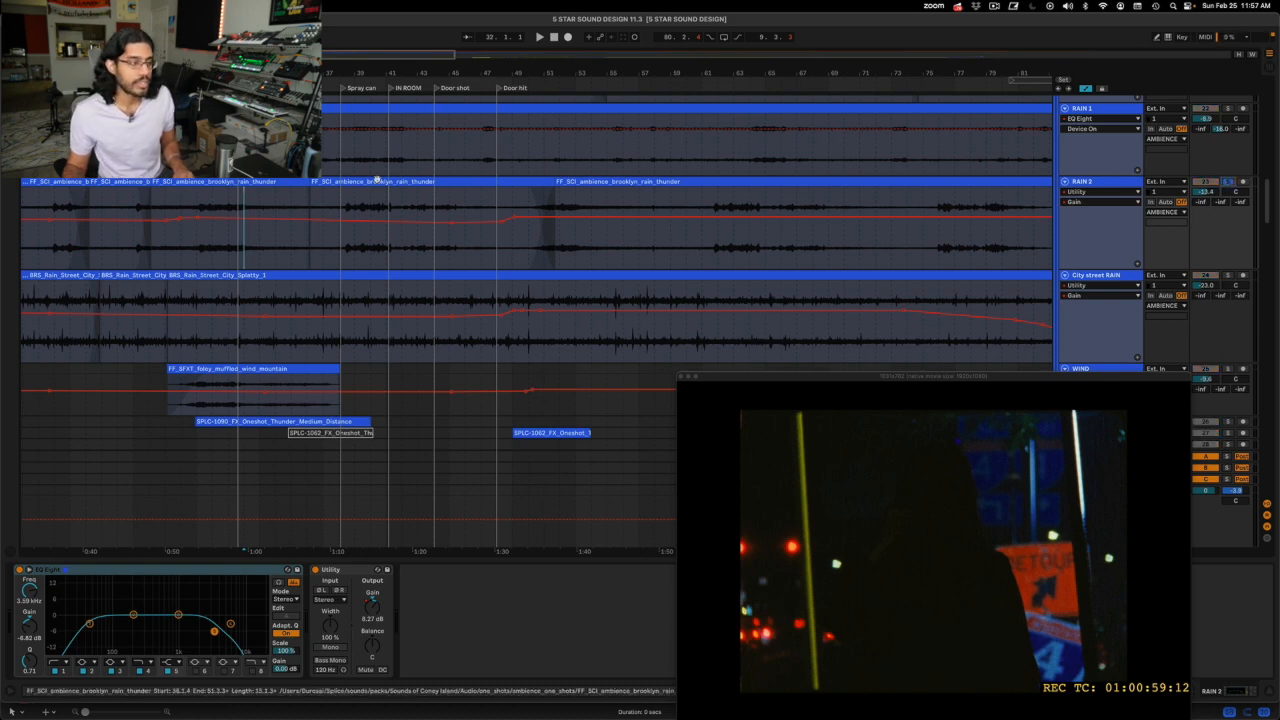
pyautogui.click(342, 247)
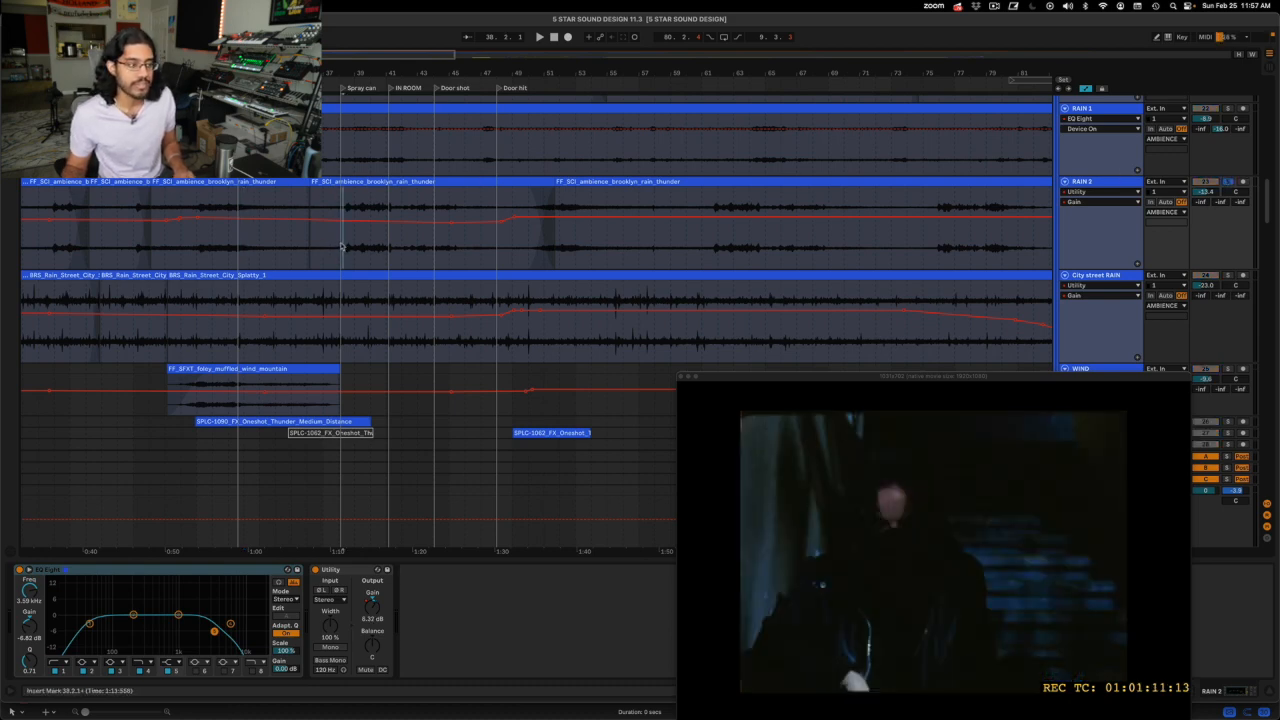
pyautogui.press('space')
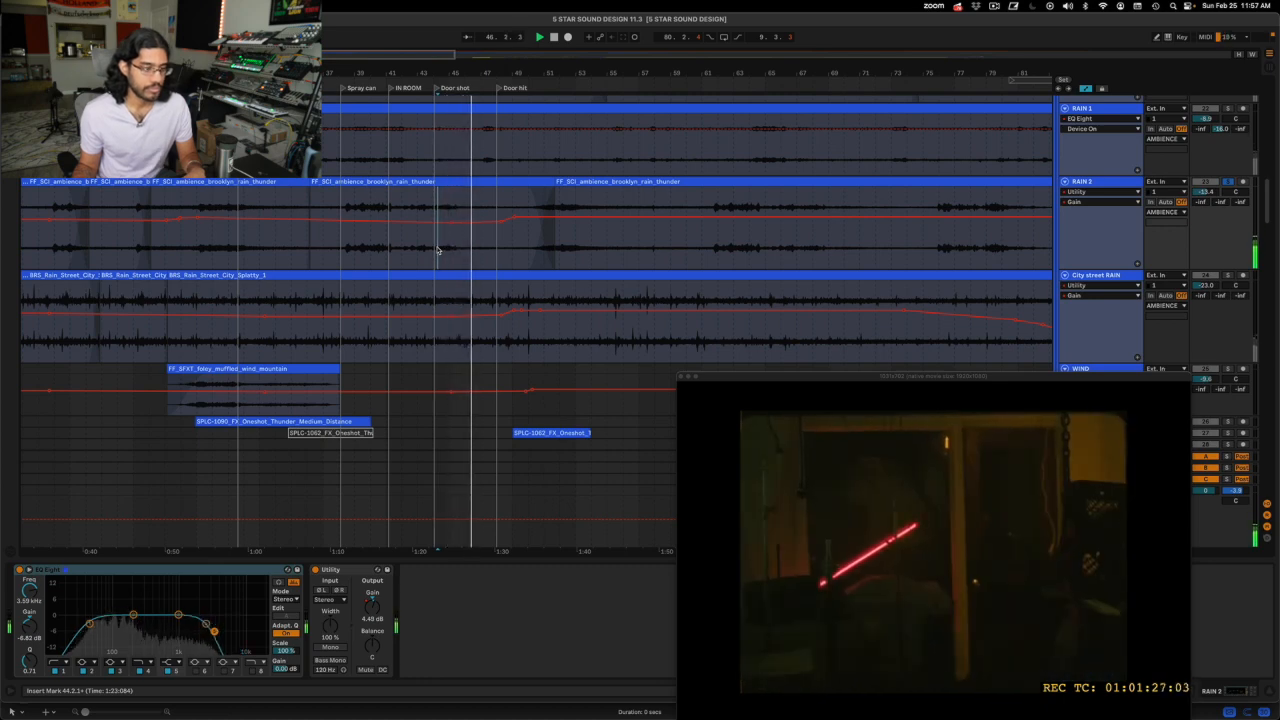
pyautogui.press('space')
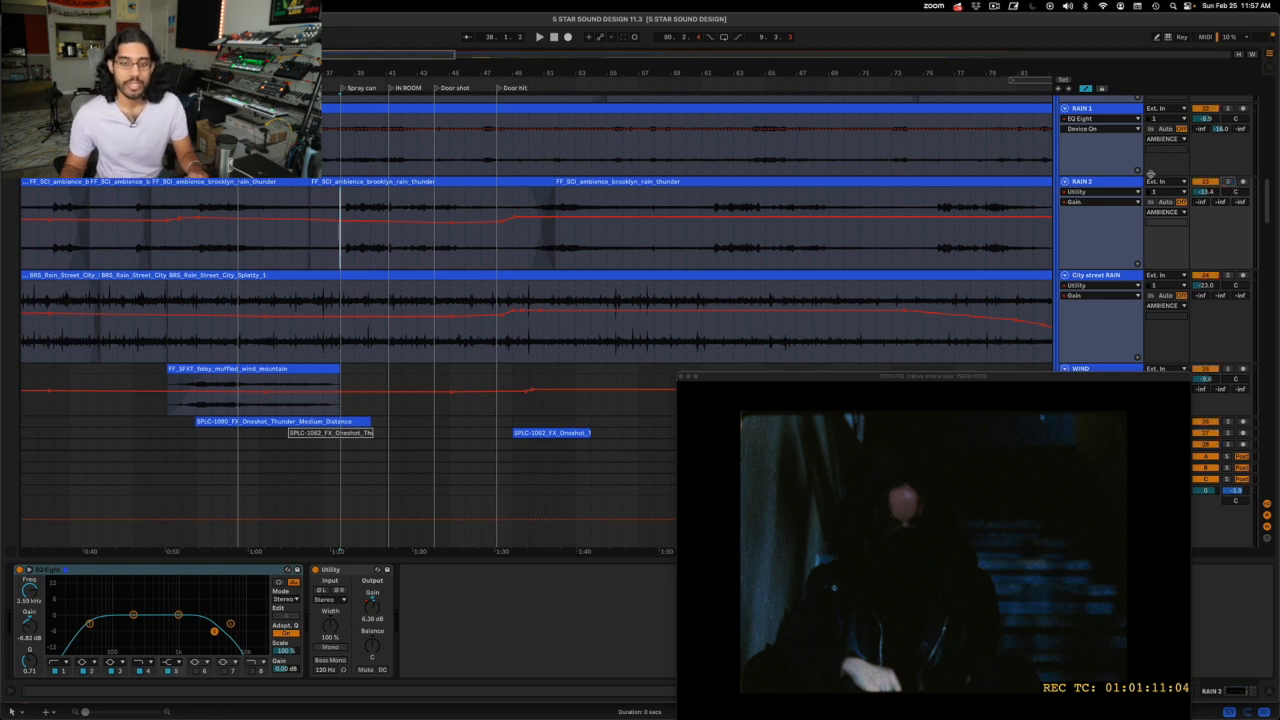
# Step: Solo City street RAIN, play it from about 1:00 and show its EQ Eight settings, selecting the low-end band
pyautogui.scroll(-1, 446, 263)
pyautogui.scroll(-1, 446, 263)
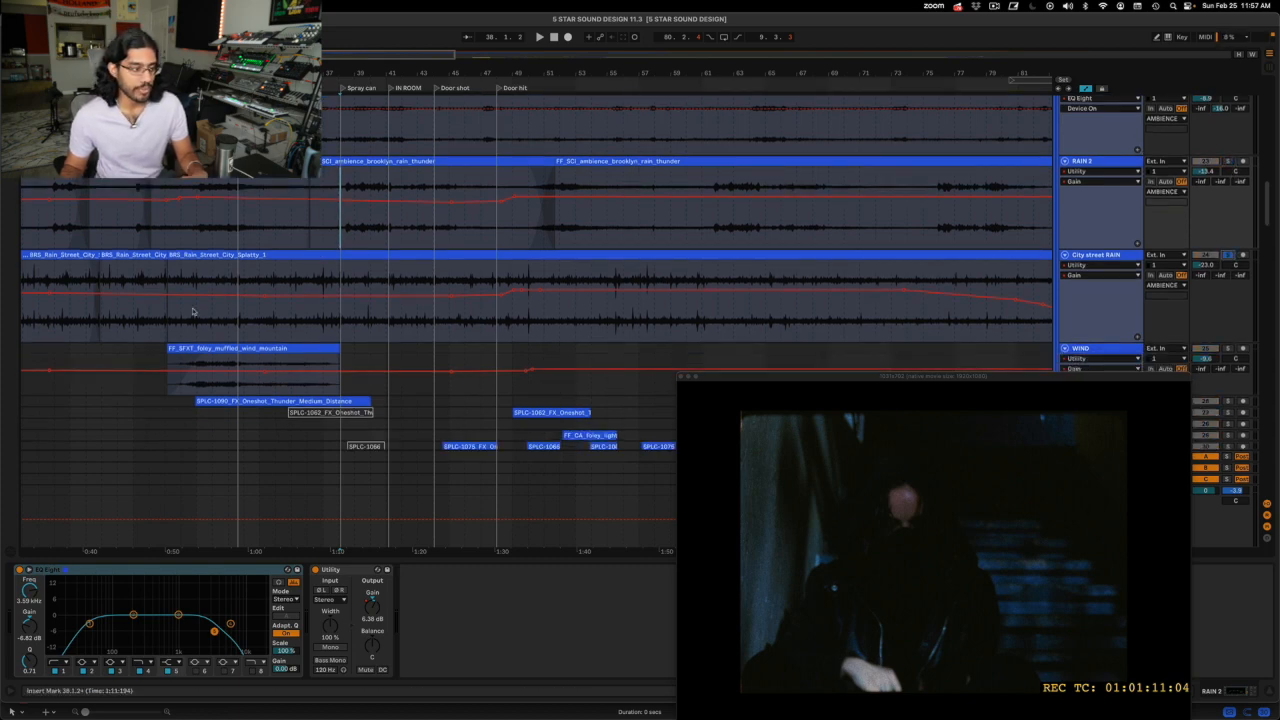
pyautogui.click(257, 328)
pyautogui.press('space')
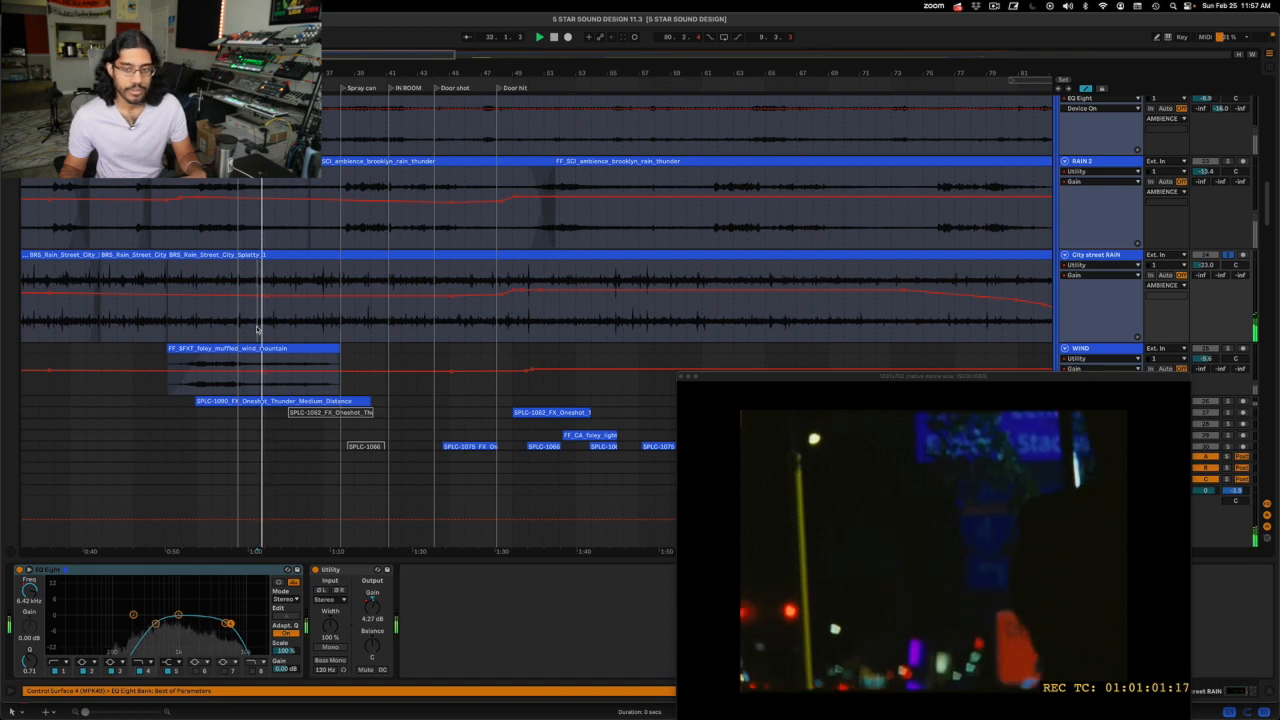
pyautogui.click(1098, 219)
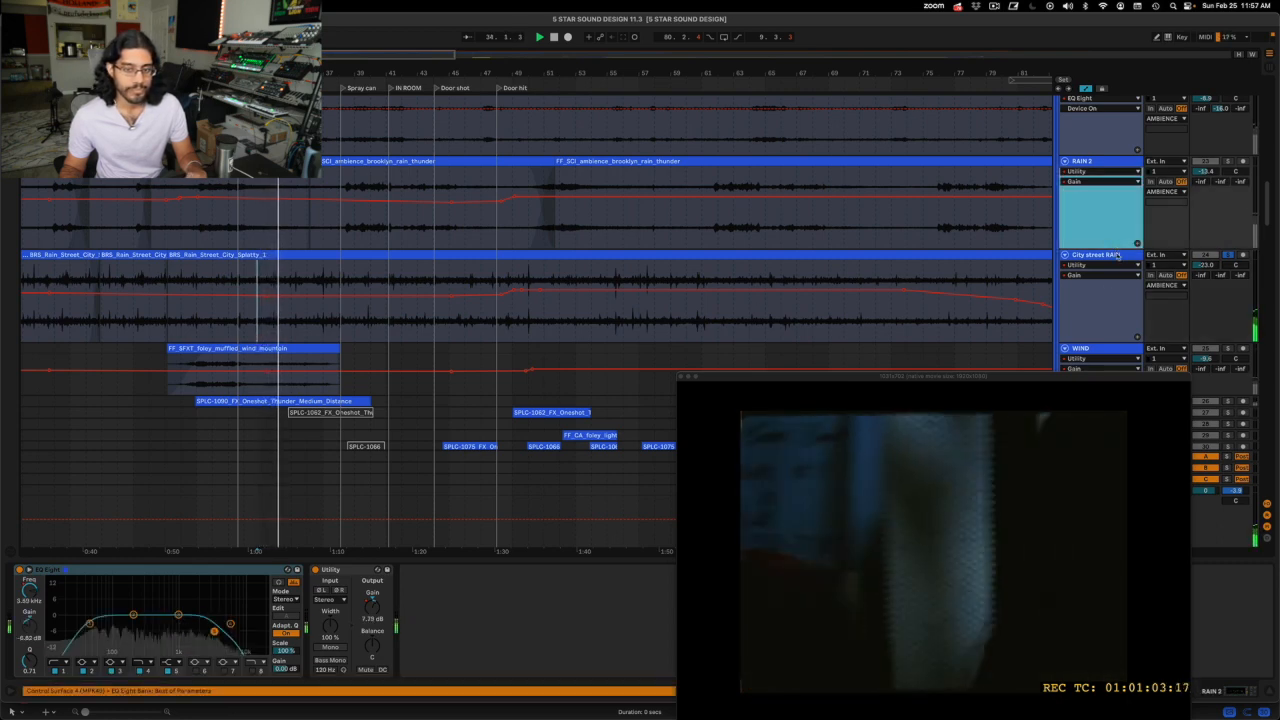
pyautogui.click(1098, 255)
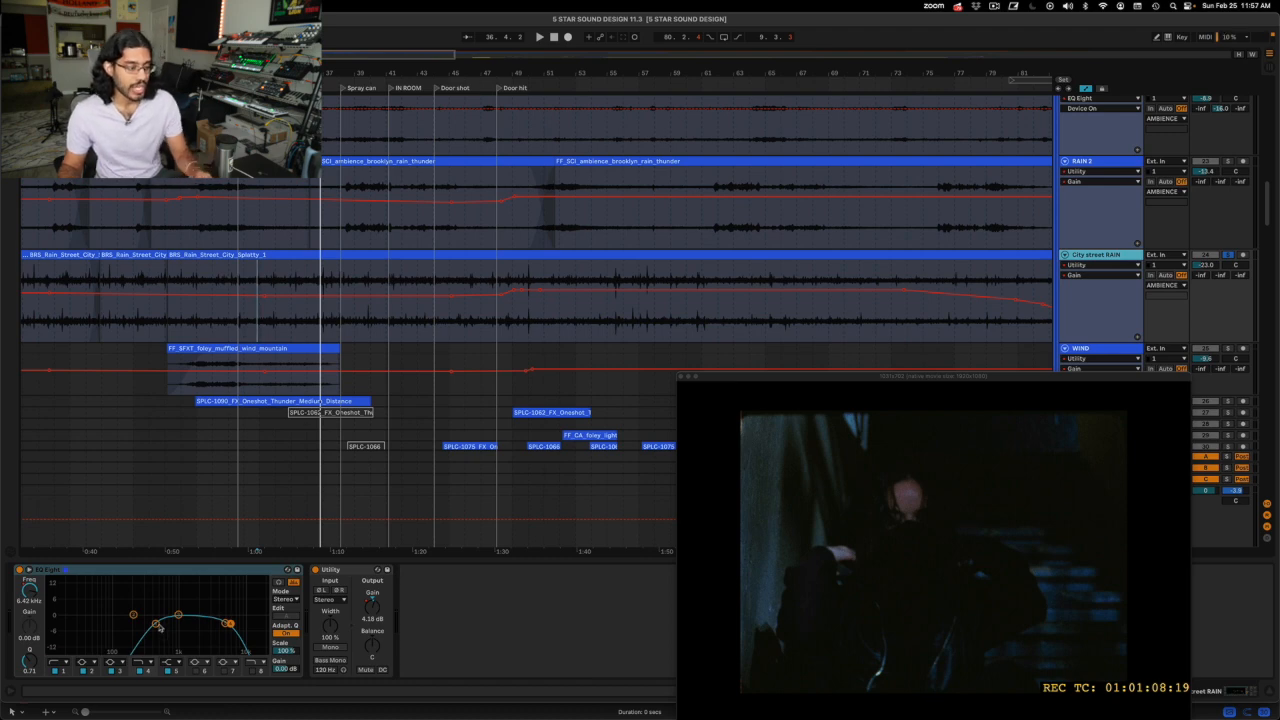
pyautogui.click(156, 625)
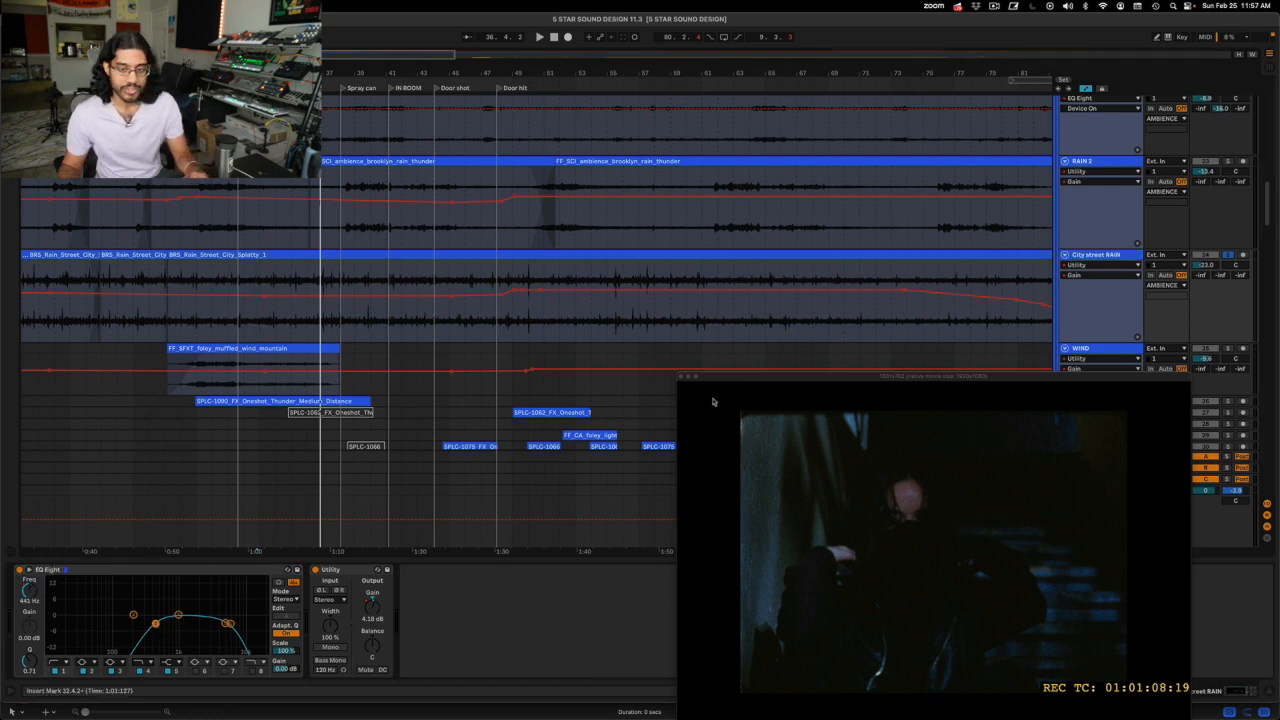
# Step: Show the EQ curves of RAIN 2 and the two RAIN 1 tracks one after another to compare their filtering
pyautogui.click(1094, 168)
pyautogui.scroll(1, 1069, 228)
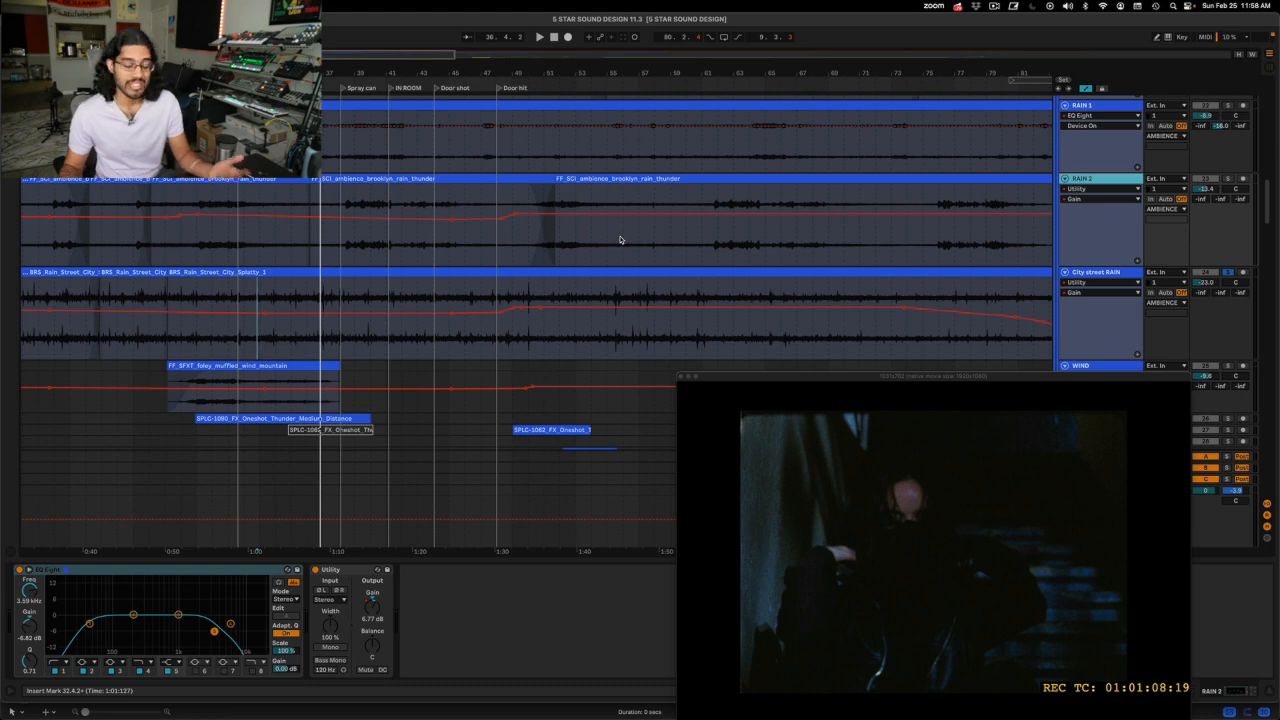
pyautogui.scroll(1, 612, 231)
pyautogui.scroll(5, 628, 228)
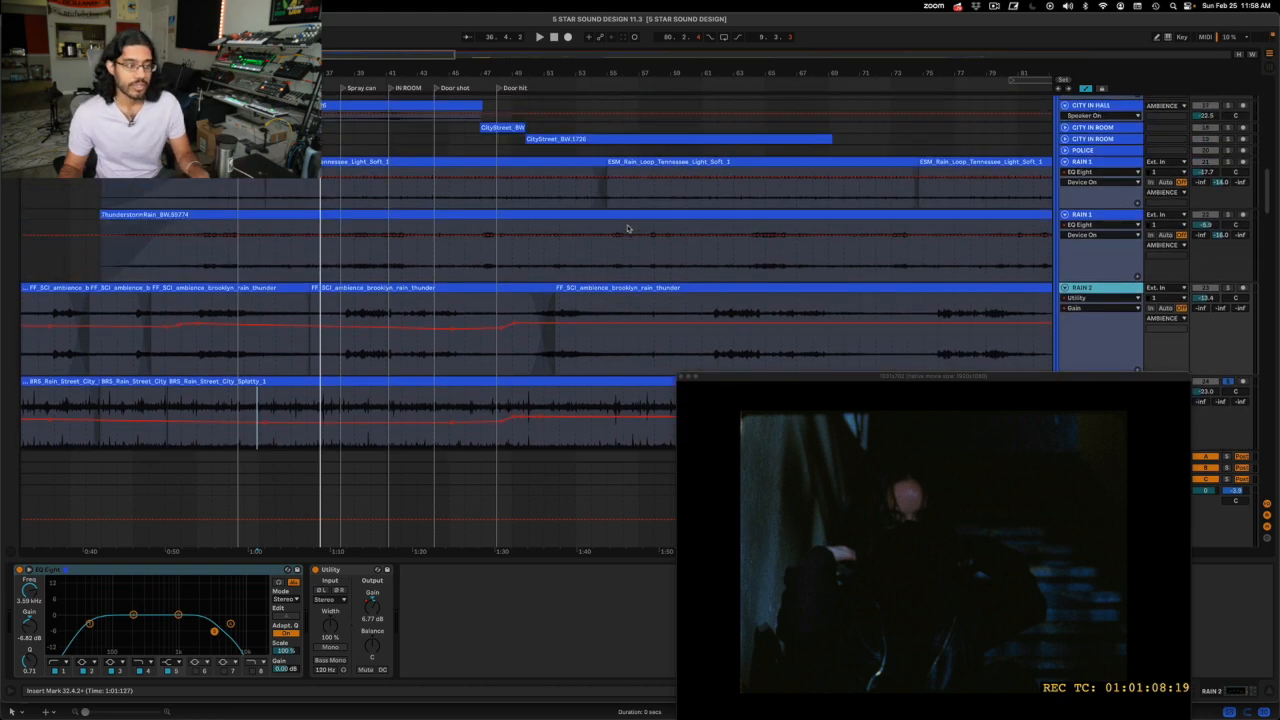
pyautogui.click(1120, 168)
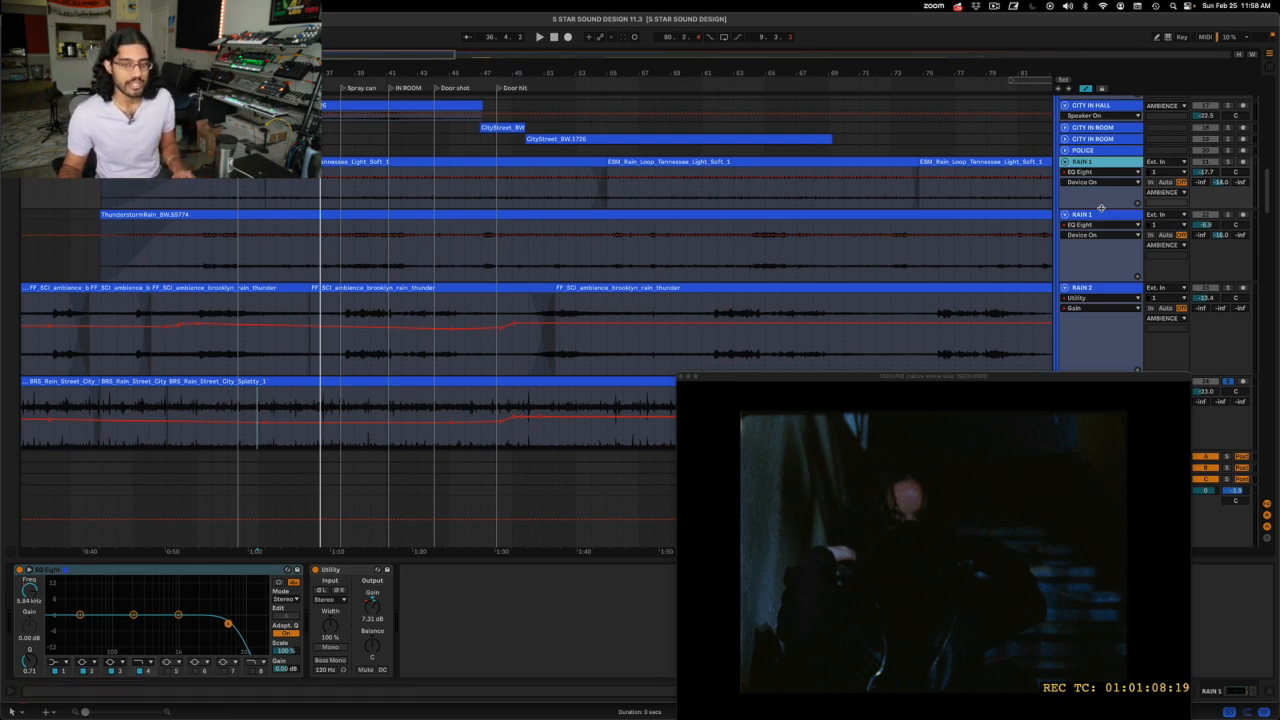
pyautogui.click(1103, 214)
# Step: Bypass EQ Eight on both RAIN 1 tracks and play the scene from about 1:02 to hear the unfiltered rain
pyautogui.click(1082, 164)
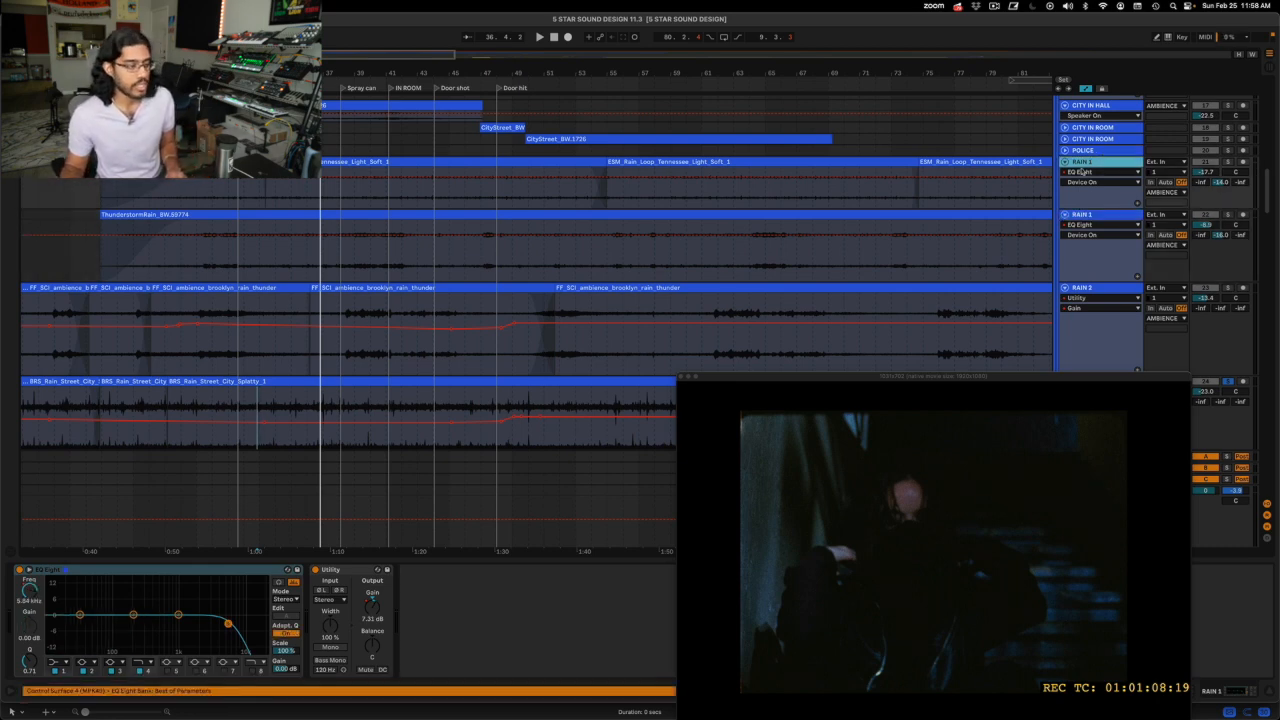
pyautogui.click(1126, 268)
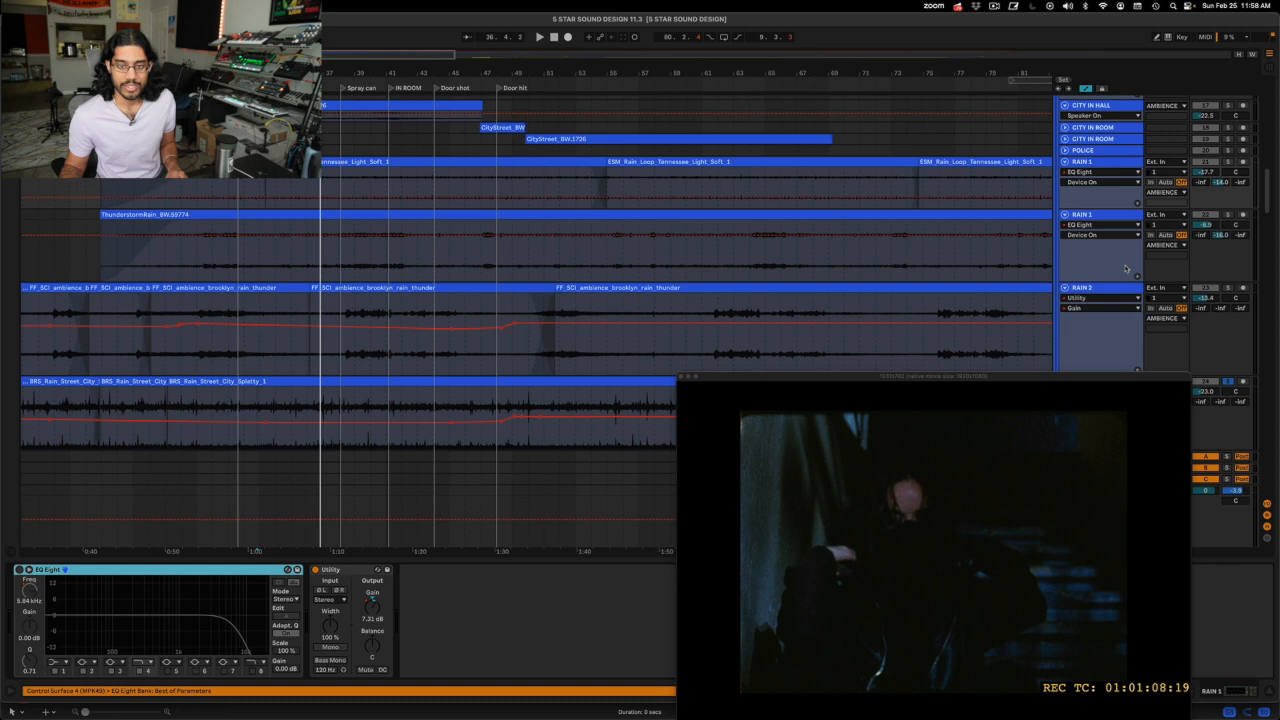
pyautogui.click(1118, 211)
pyautogui.click(19, 570)
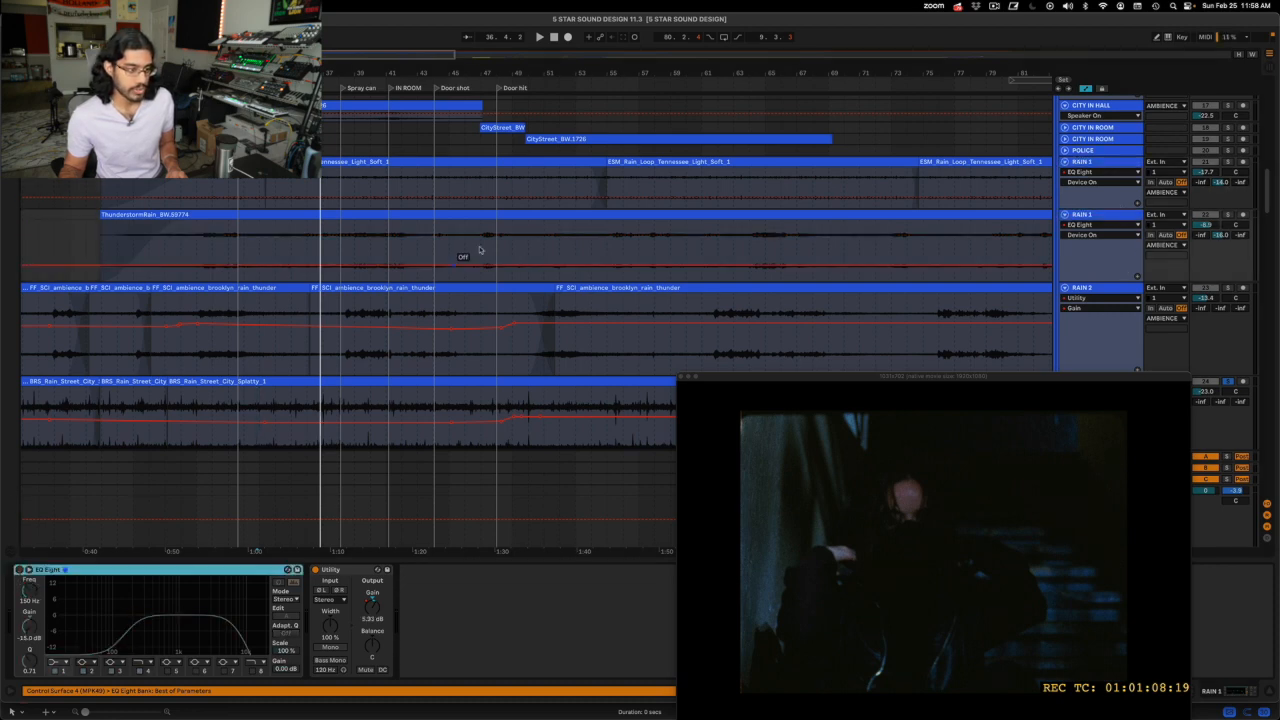
pyautogui.press('space')
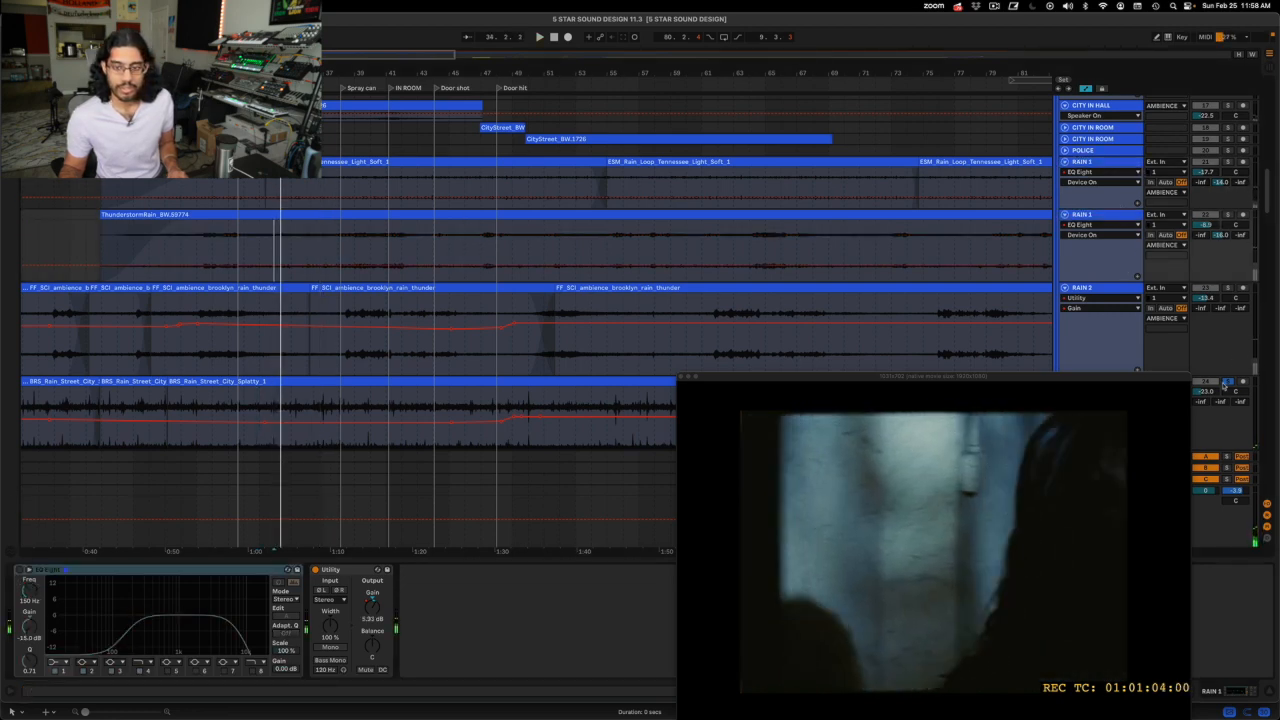
# Step: Re-enable EQ Eight on both RAIN 1 tracks during playback and listen to the filtered rain through the Spray can marker
pyautogui.click(1112, 215)
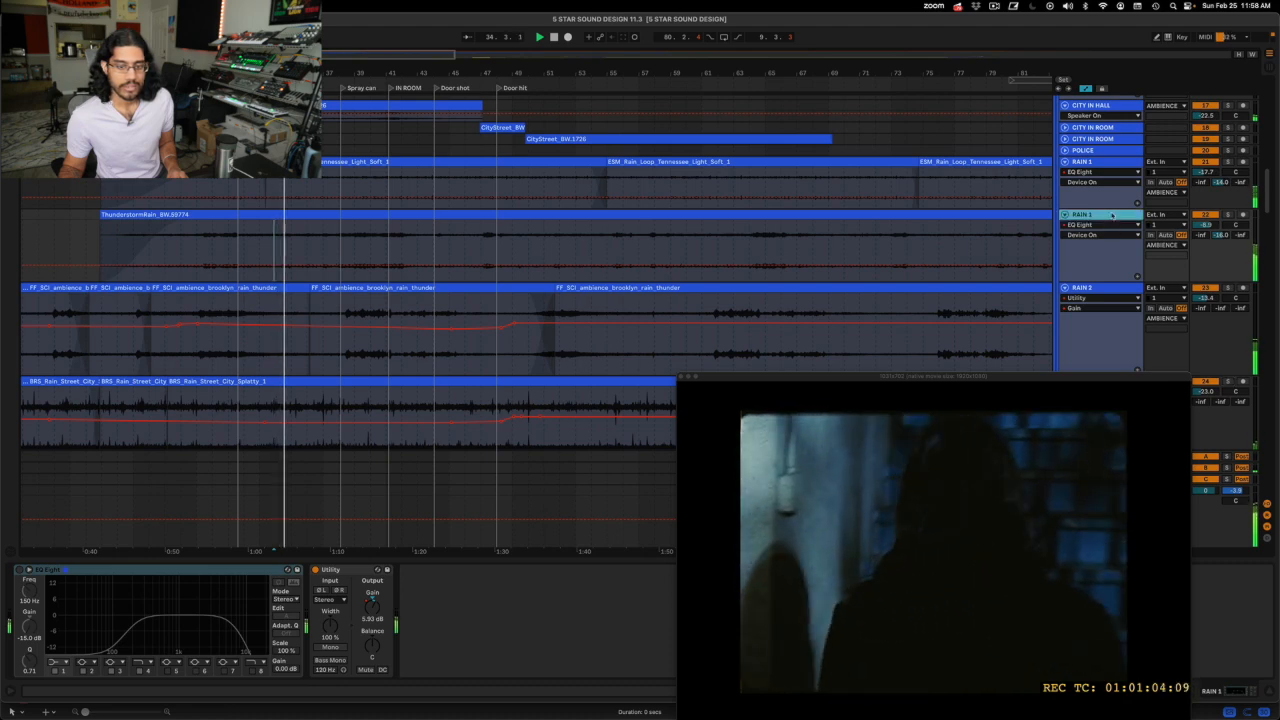
pyautogui.click(19, 570)
pyautogui.click(1083, 162)
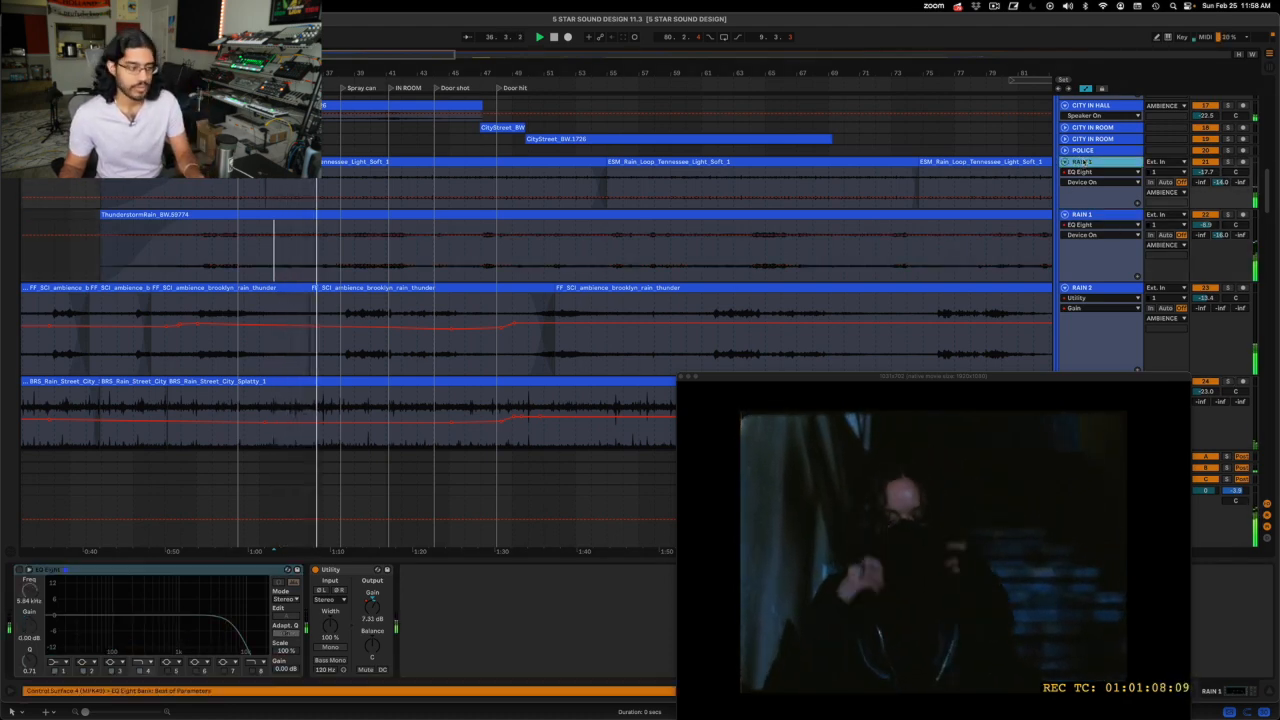
pyautogui.click(19, 570)
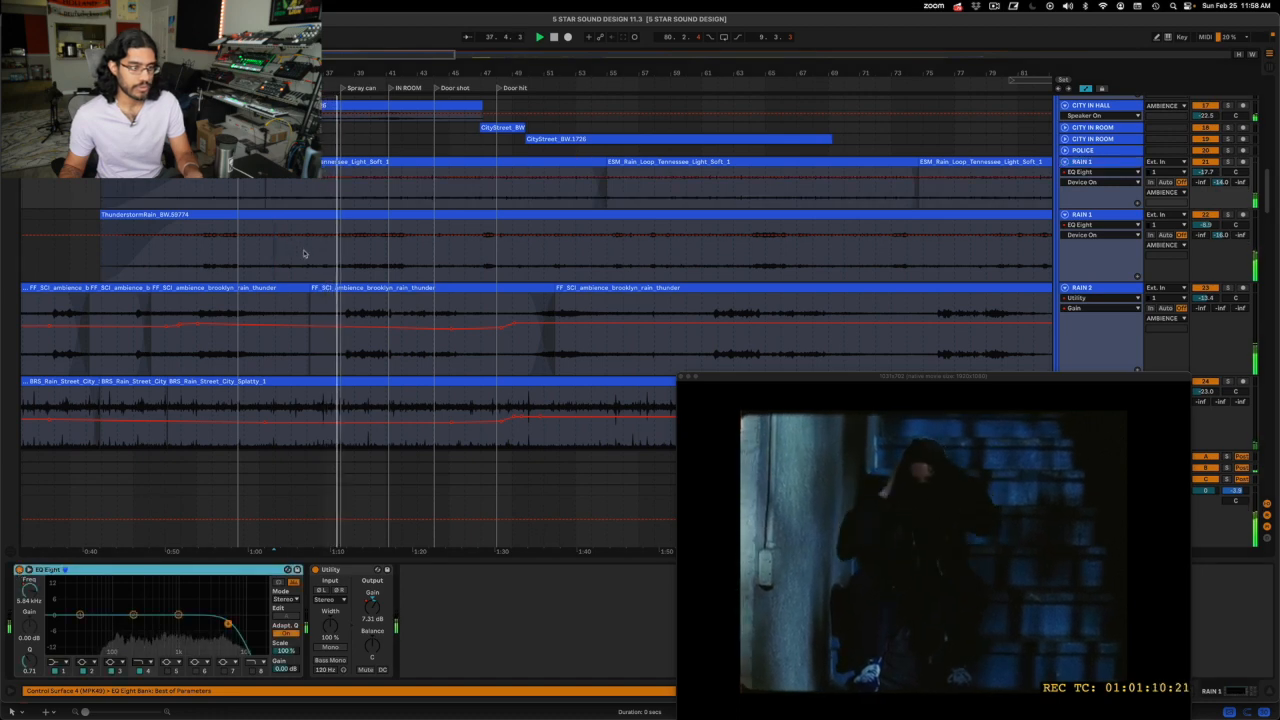
pyautogui.click(358, 263)
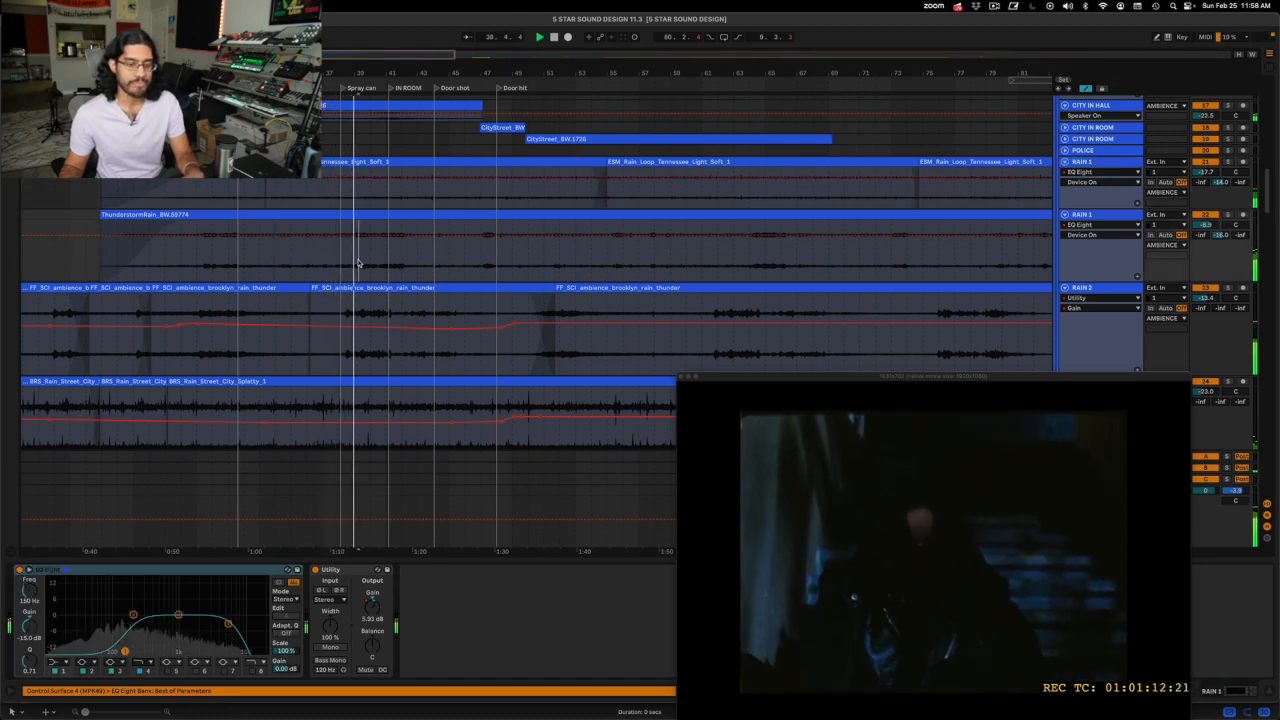
pyautogui.press('space')
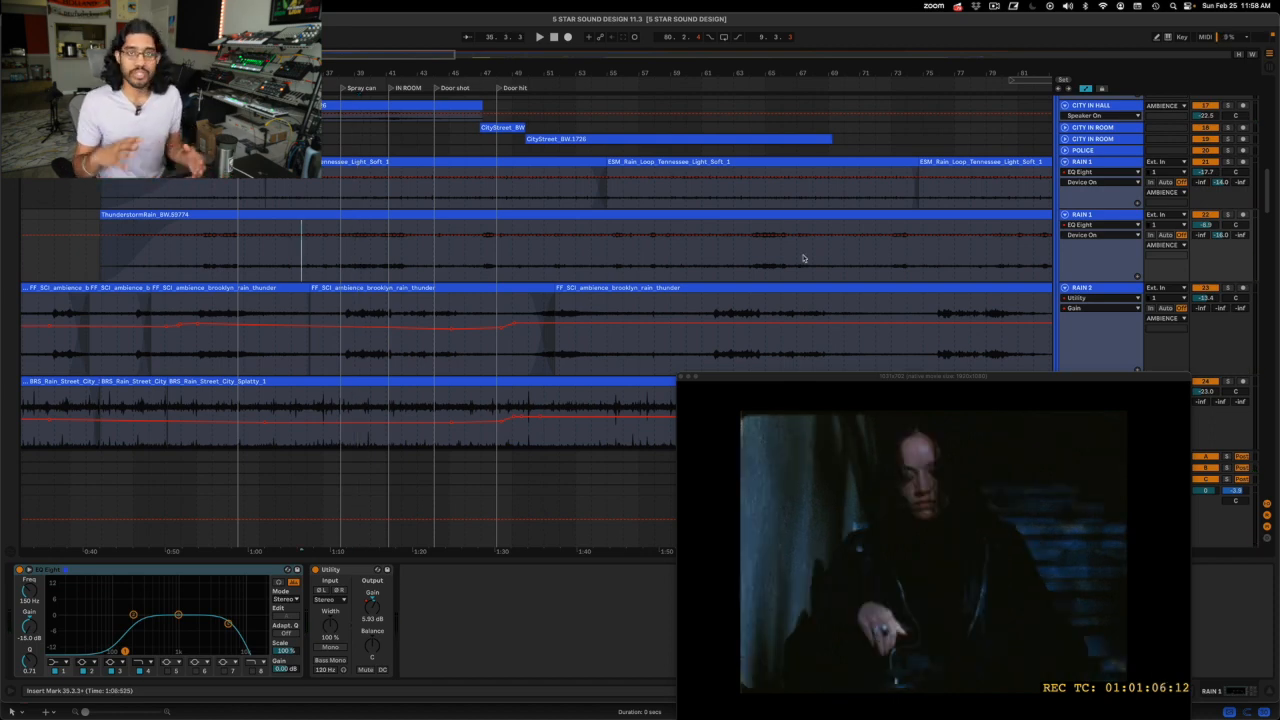
# Step: Mark about 3 seconds at the start of the upper Thunder_Rain_Ambience clip and place the insert marker at about 1:05
pyautogui.scroll(-10, 929, 219)
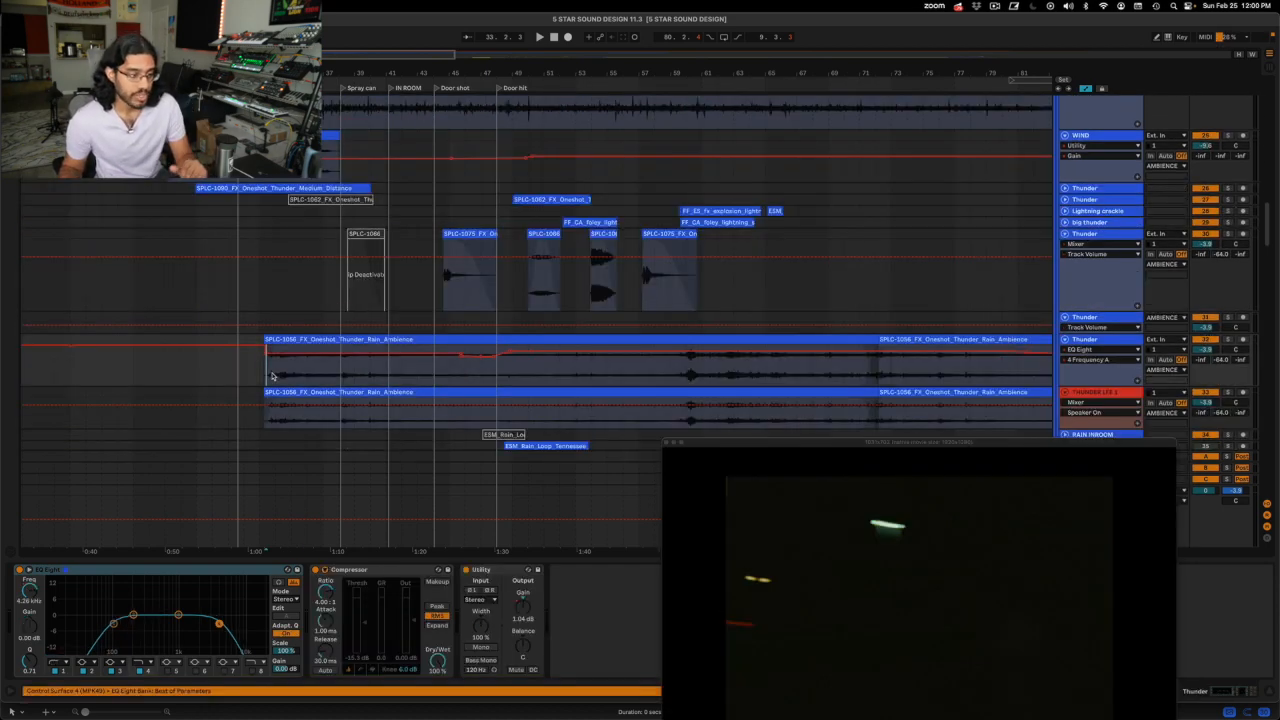
pyautogui.moveTo(268, 376); pyautogui.dragTo(292, 372)
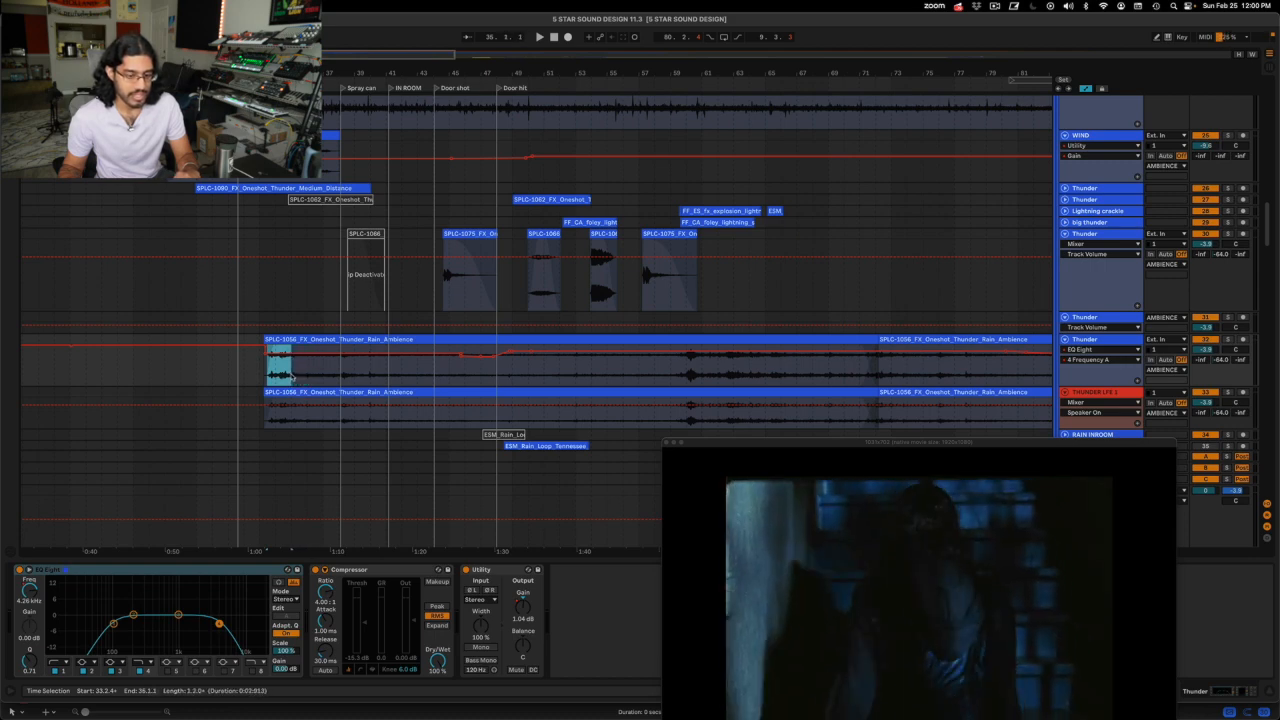
pyautogui.click(298, 376)
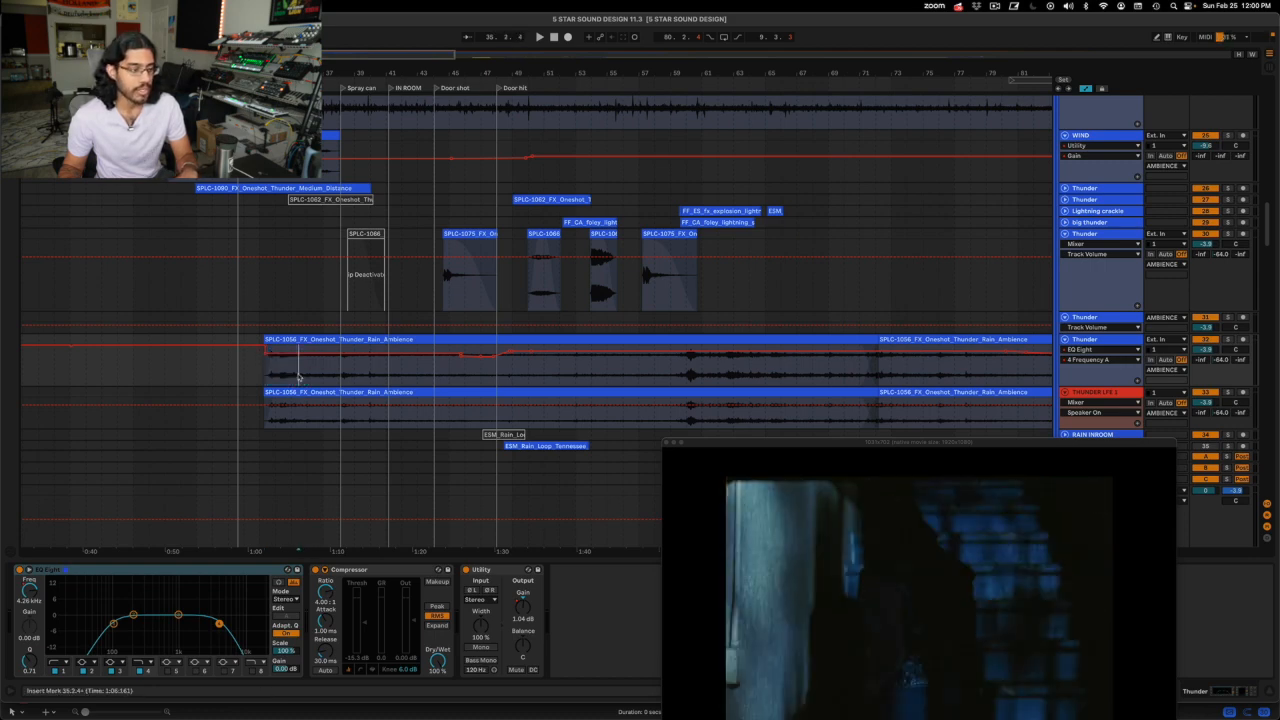
# Step: Solo the Thunder track holding the upper Thunder_Rain_Ambience clip and play the scene to hear that layer alone
pyautogui.click(1228, 340)
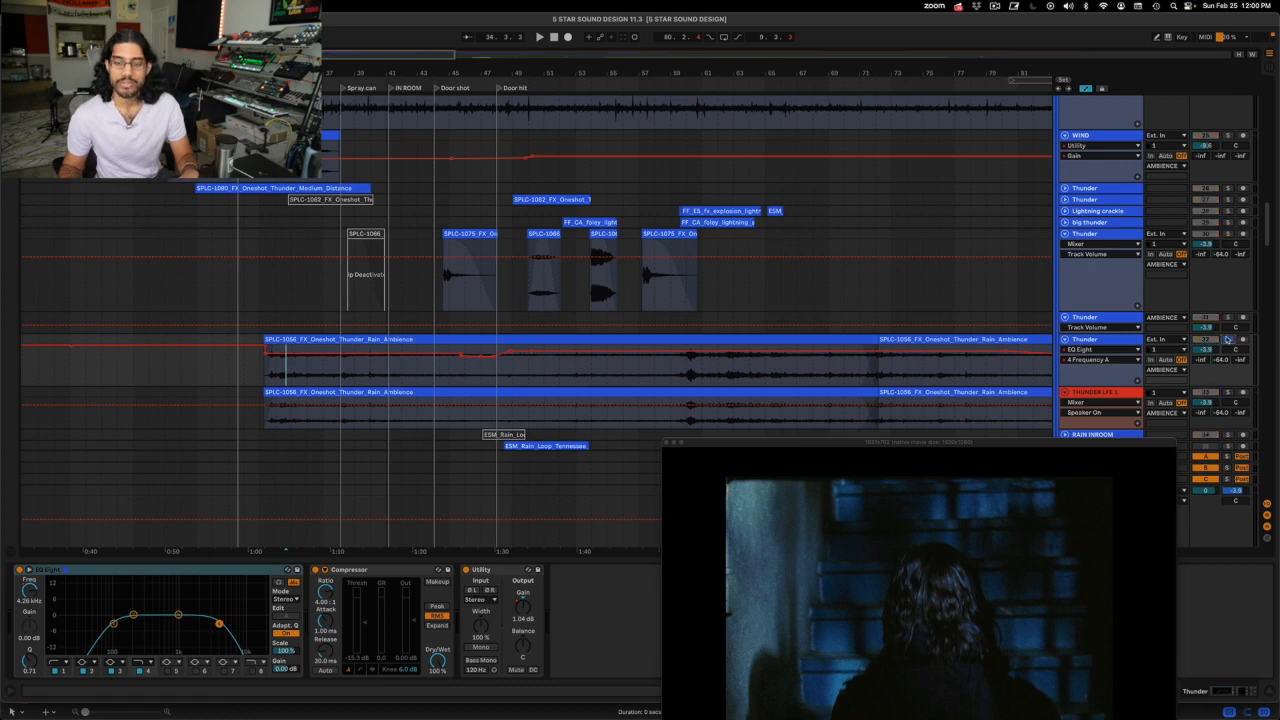
pyautogui.press('space')
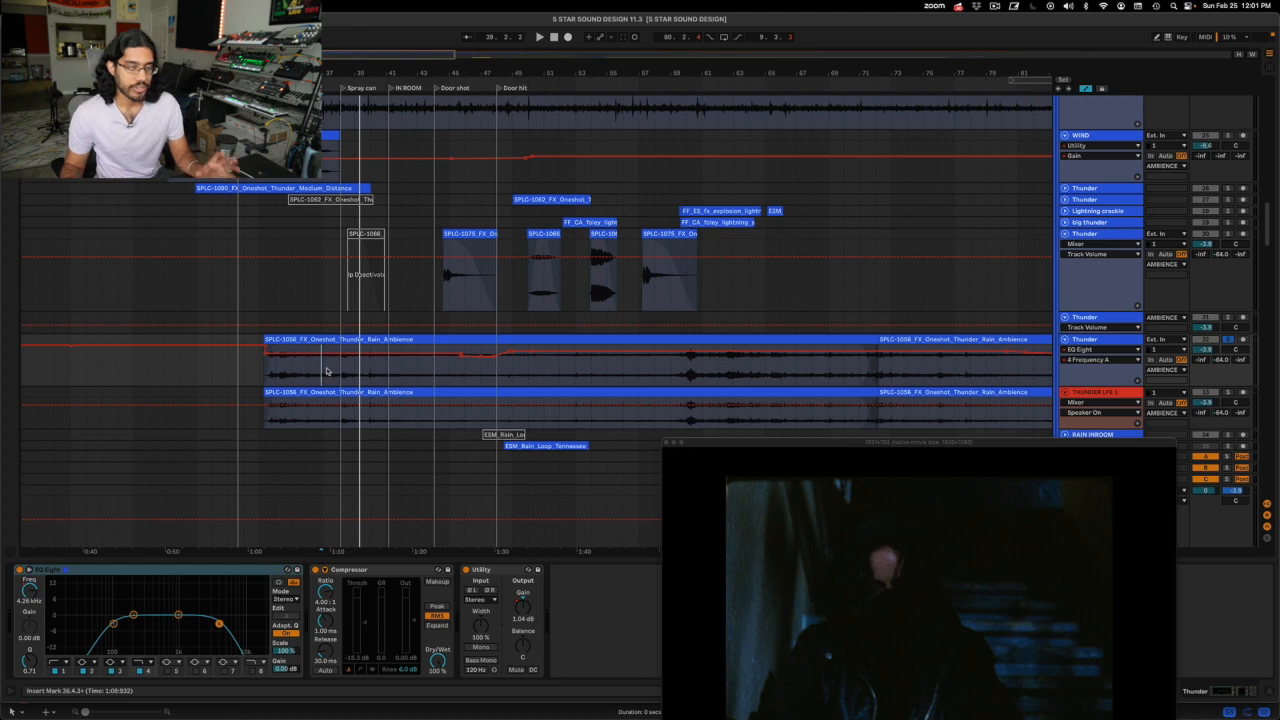
# Step: Play the scene from about 0:58 with the first RAIN 1 track soloed, adding the second RAIN 1, RAIN 2 and City street RAIN to the solos
pyautogui.scroll(3, 661, 241)
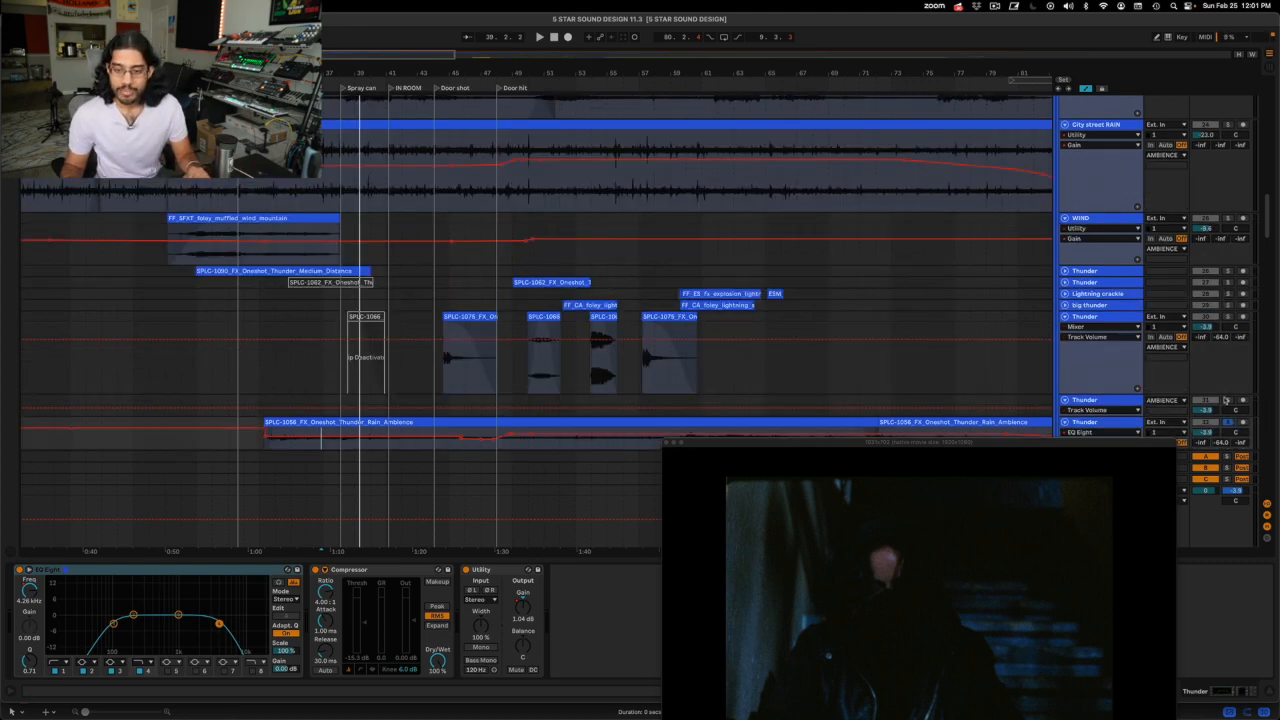
pyautogui.scroll(6, 1162, 265)
pyautogui.scroll(4, 1162, 262)
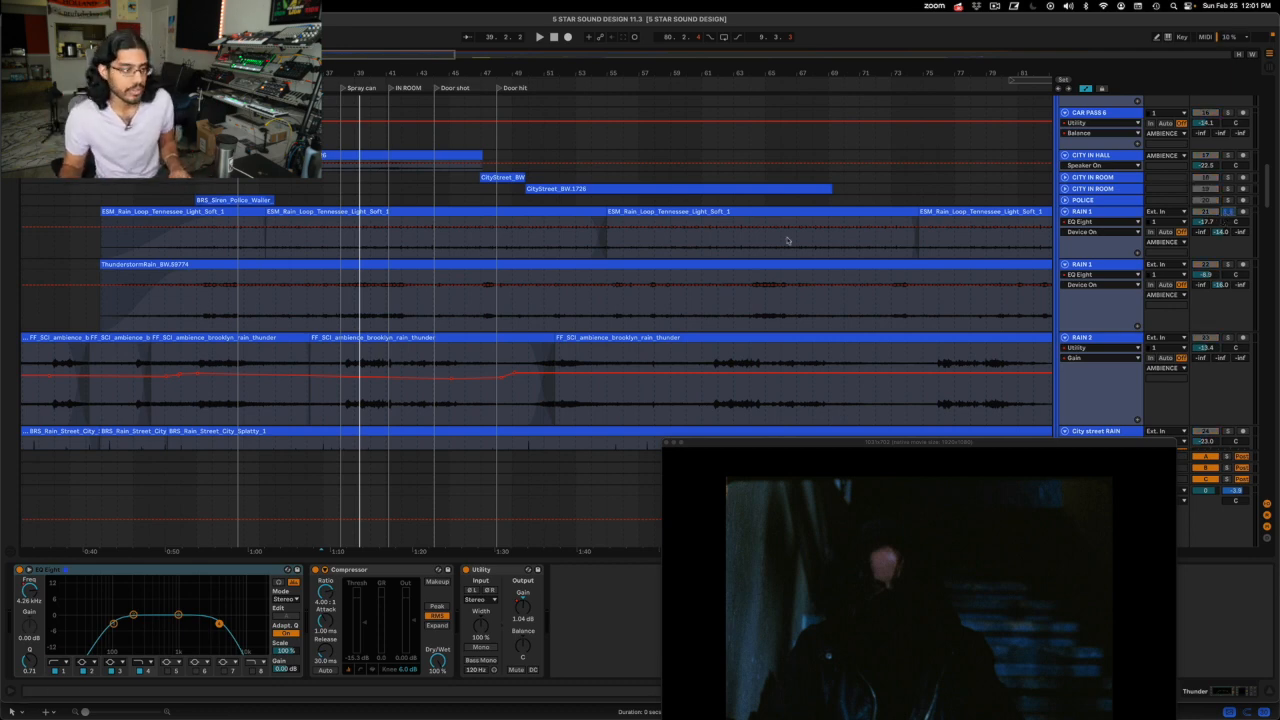
pyautogui.click(238, 249)
pyautogui.press('space')
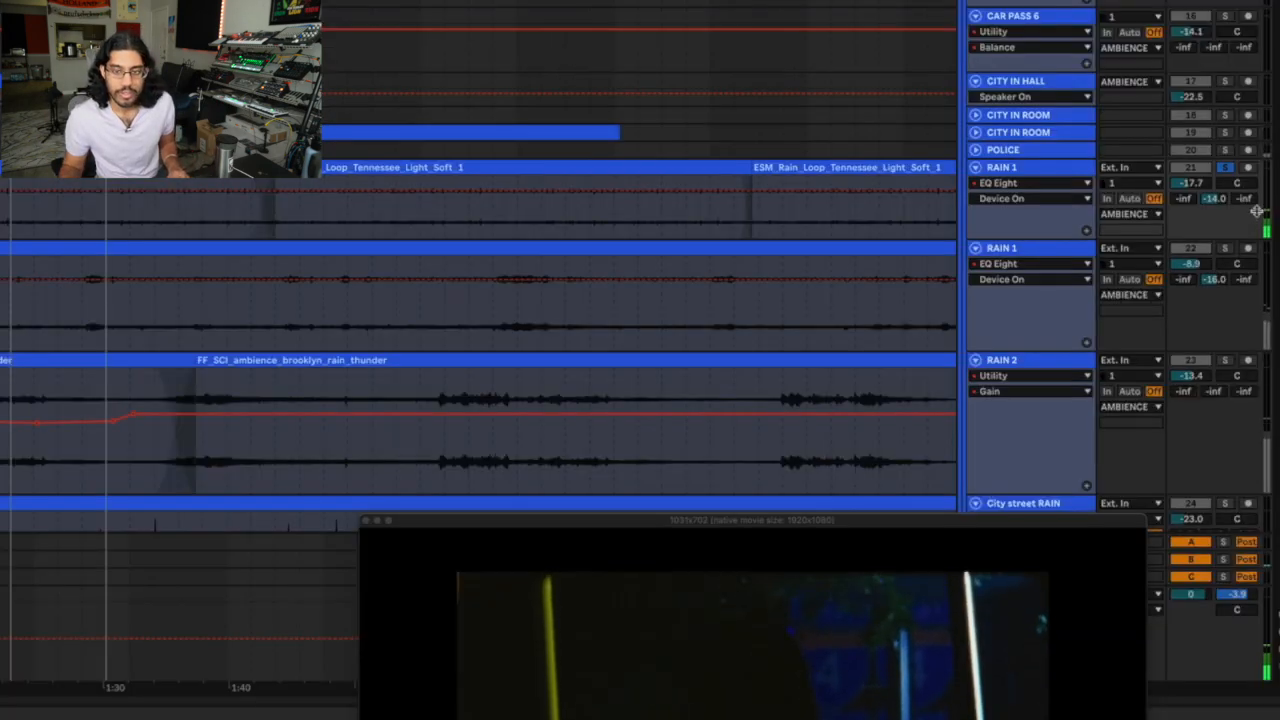
pyautogui.click(1226, 248)
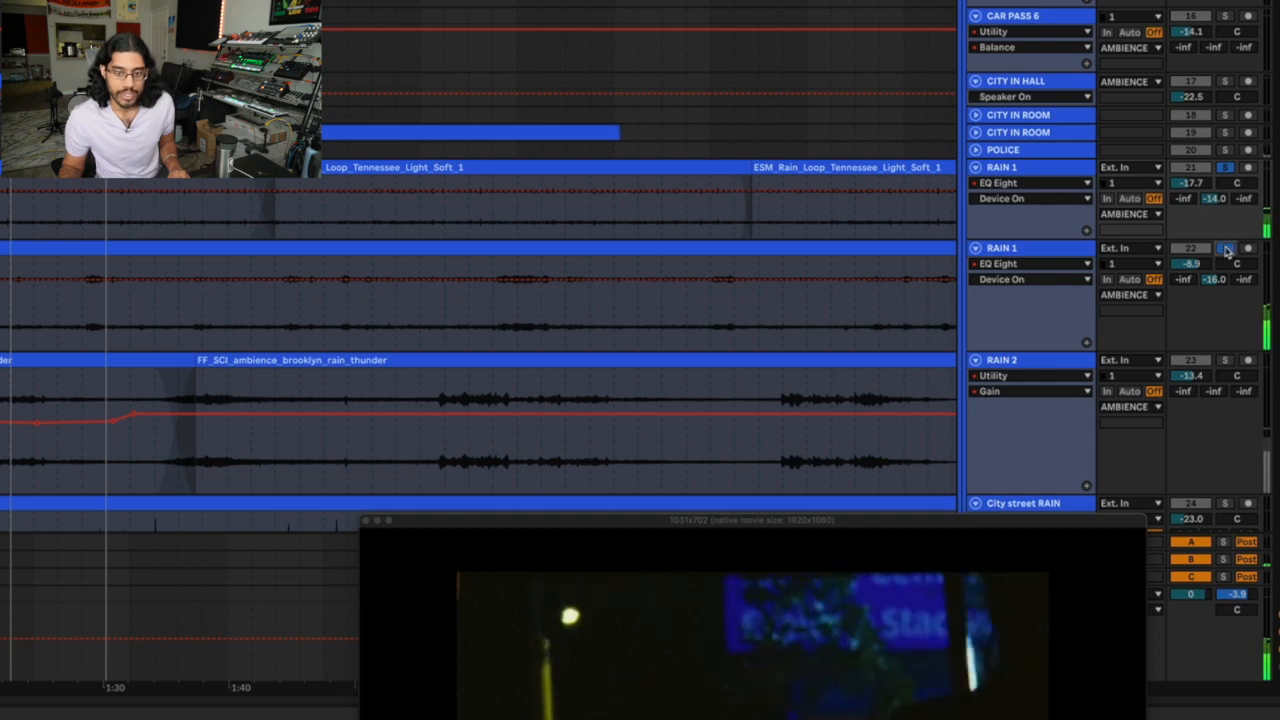
pyautogui.click(1224, 360)
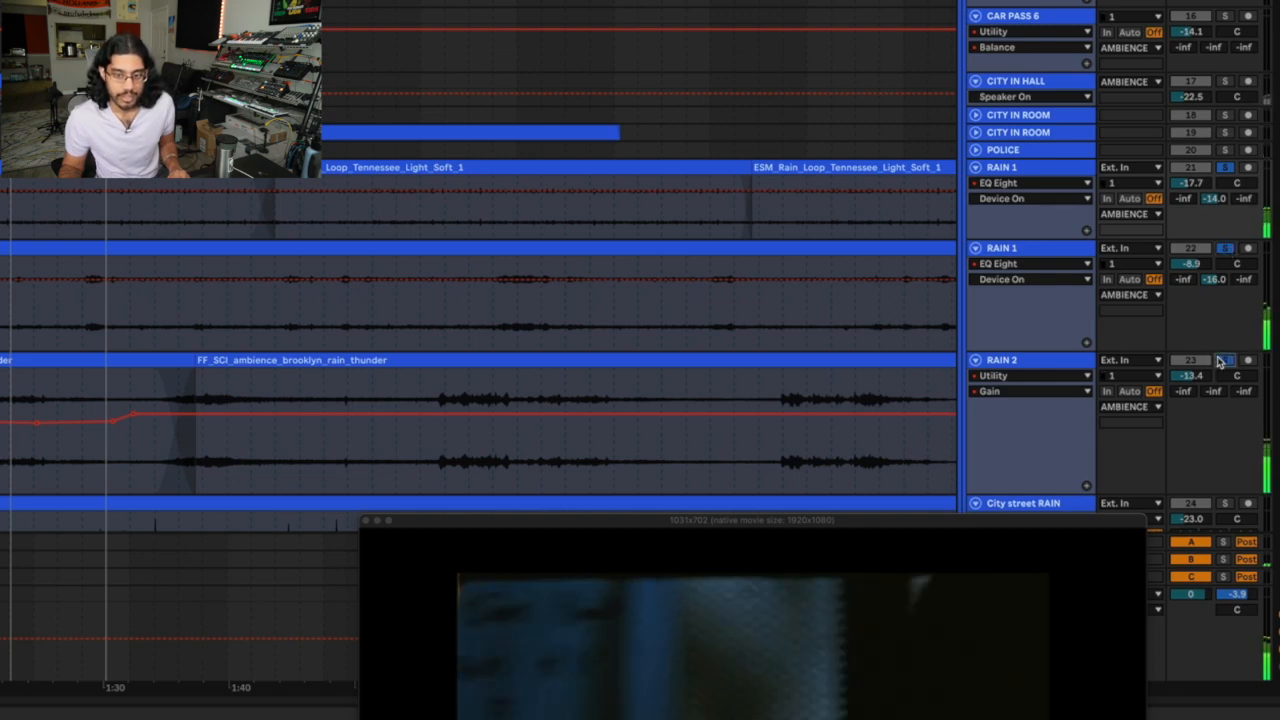
pyautogui.scroll(-3, 1172, 258)
pyautogui.scroll(-1, 1172, 258)
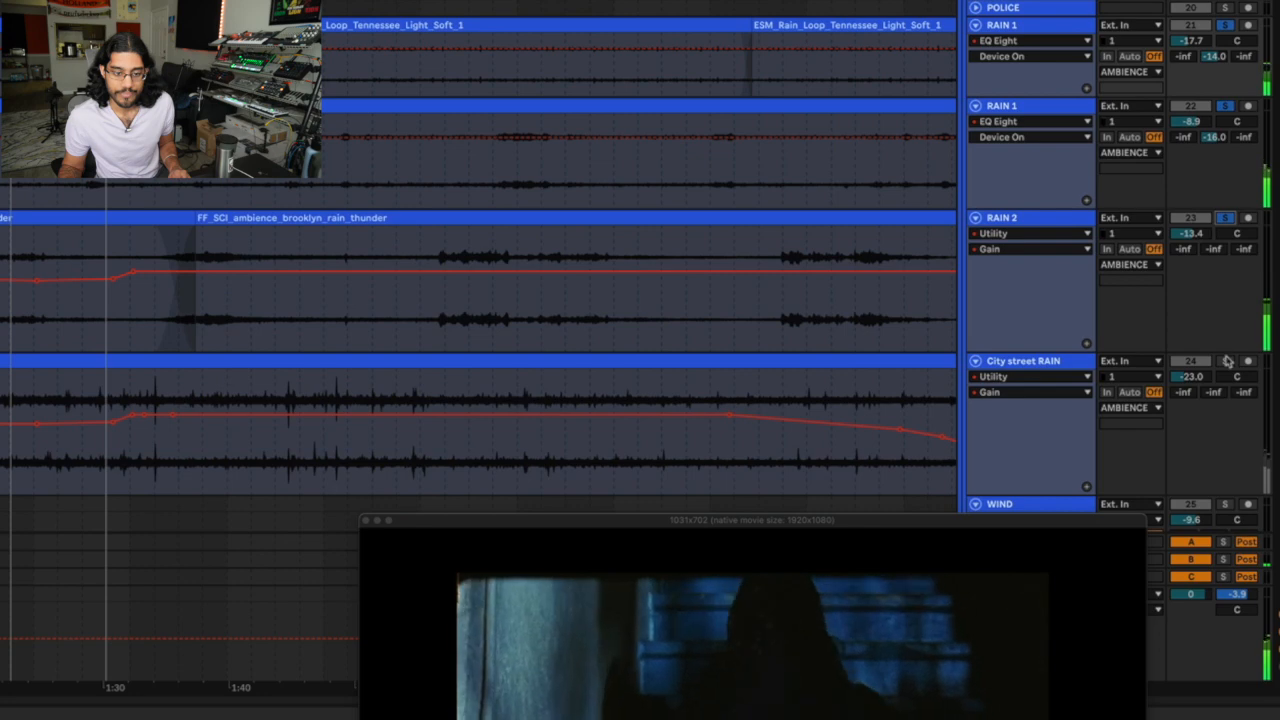
pyautogui.click(1226, 362)
# Step: Add the Thunder ambience and THUNDER LFE 1 tracks to the soloed rain layers during playback and listen to the combined sound
pyautogui.scroll(-10, 1226, 362)
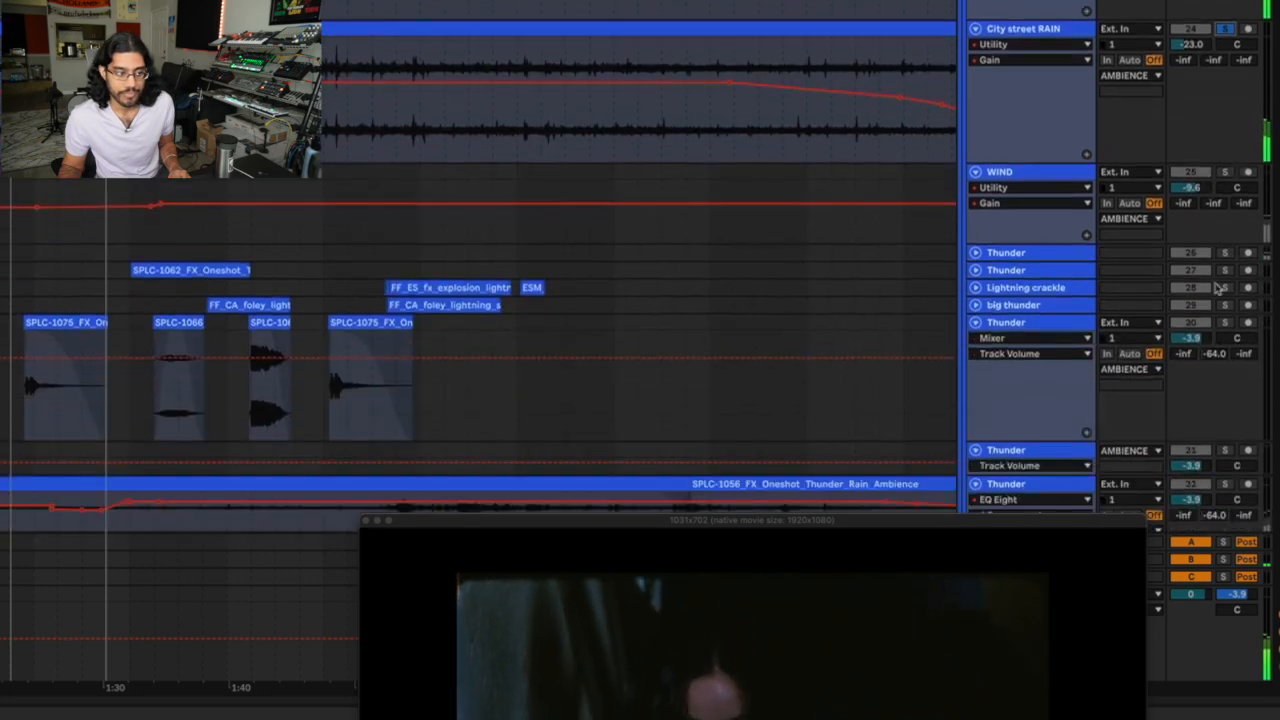
pyautogui.scroll(-6, 1248, 318)
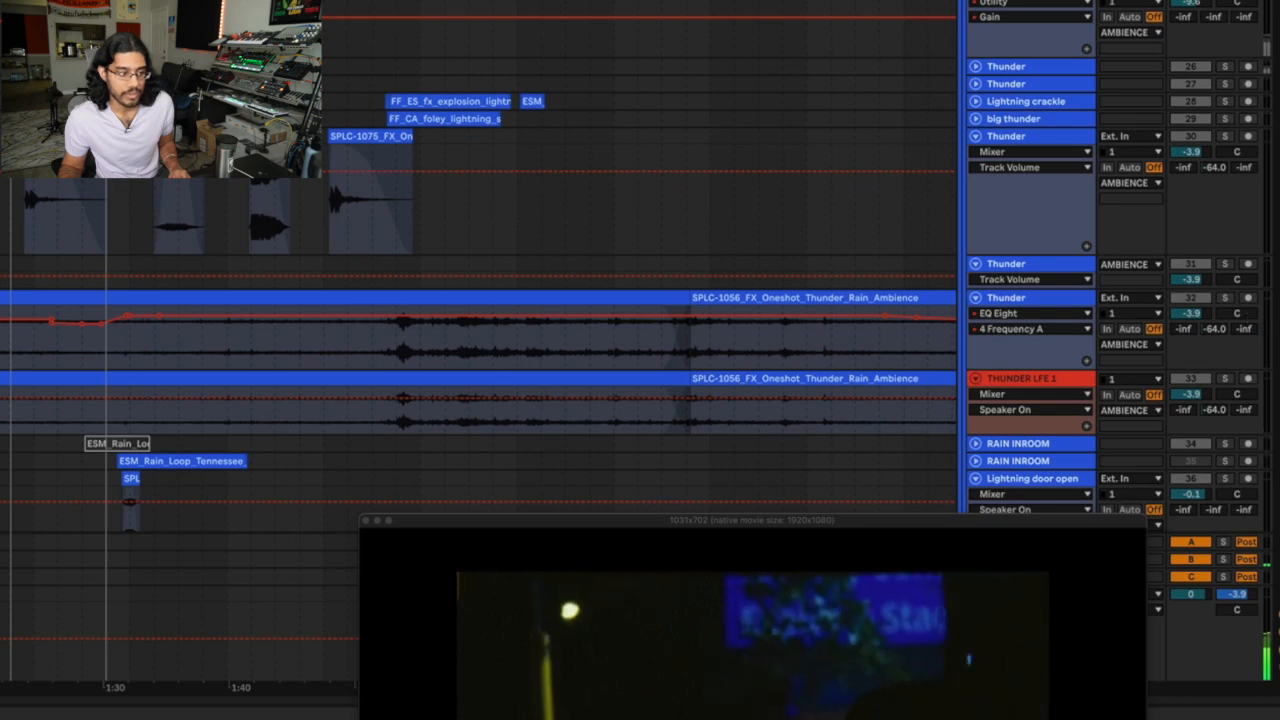
pyautogui.click(1230, 338)
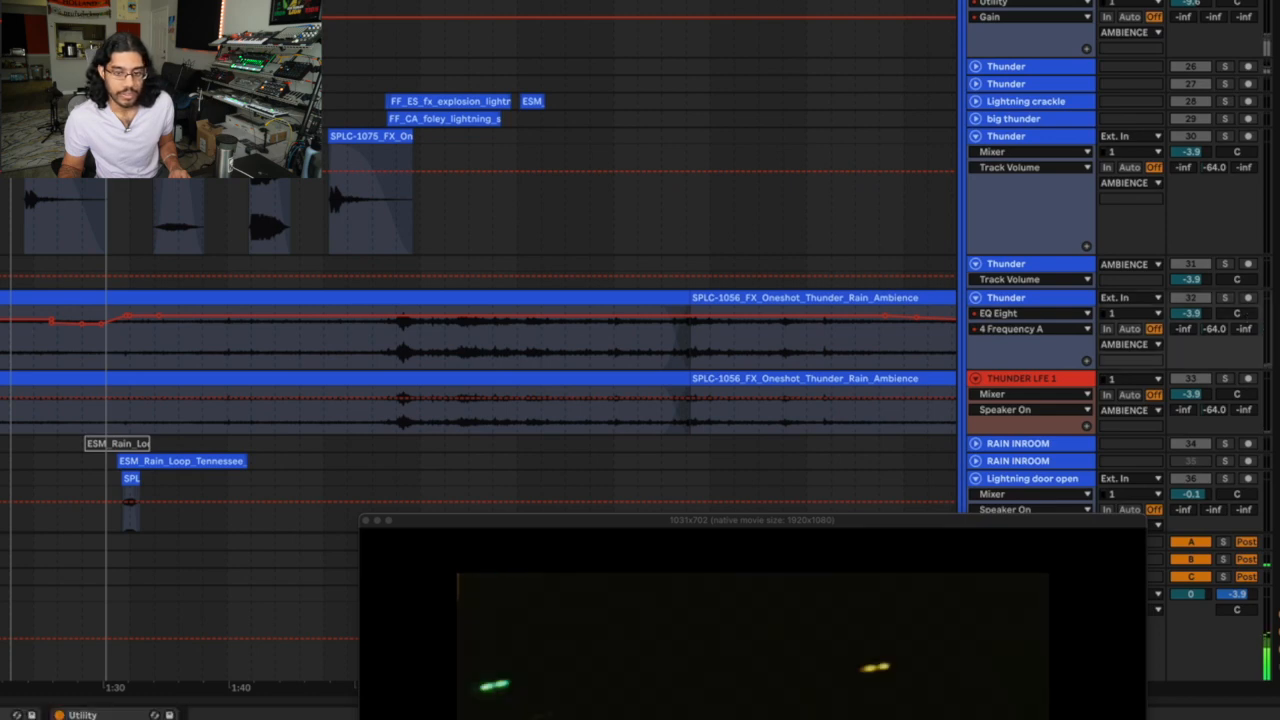
pyautogui.click(1226, 298)
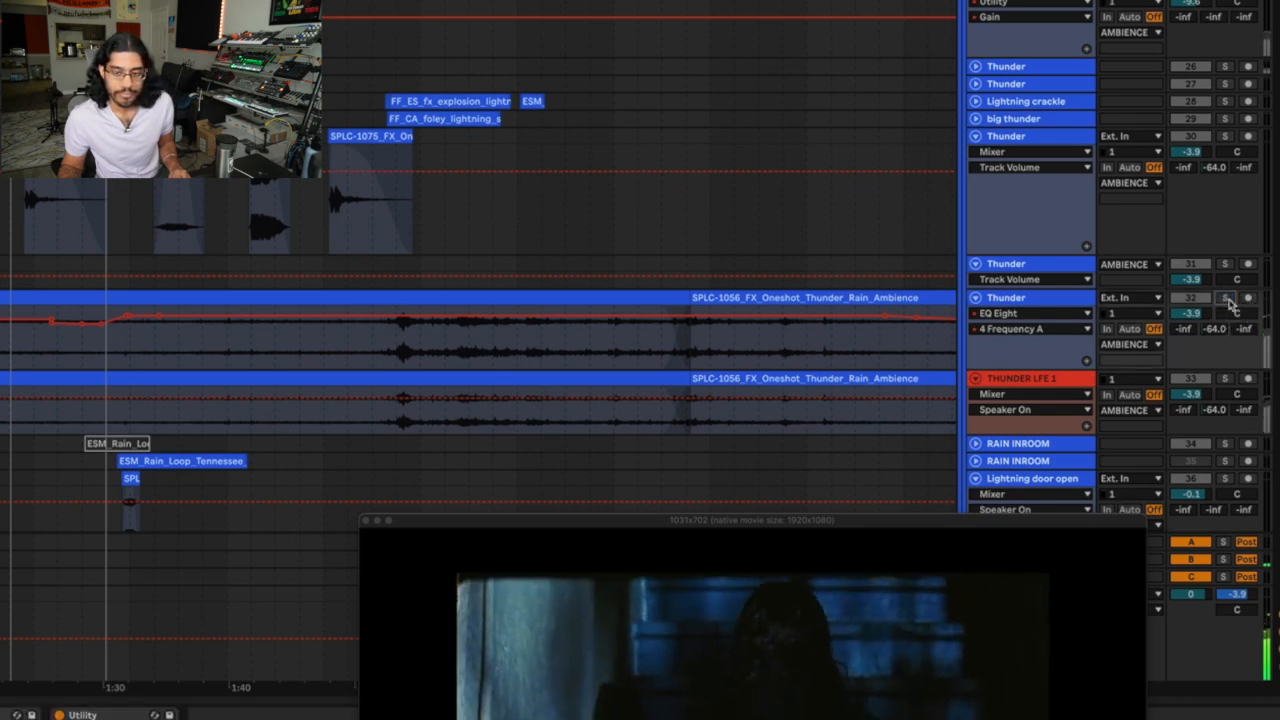
pyautogui.click(1227, 379)
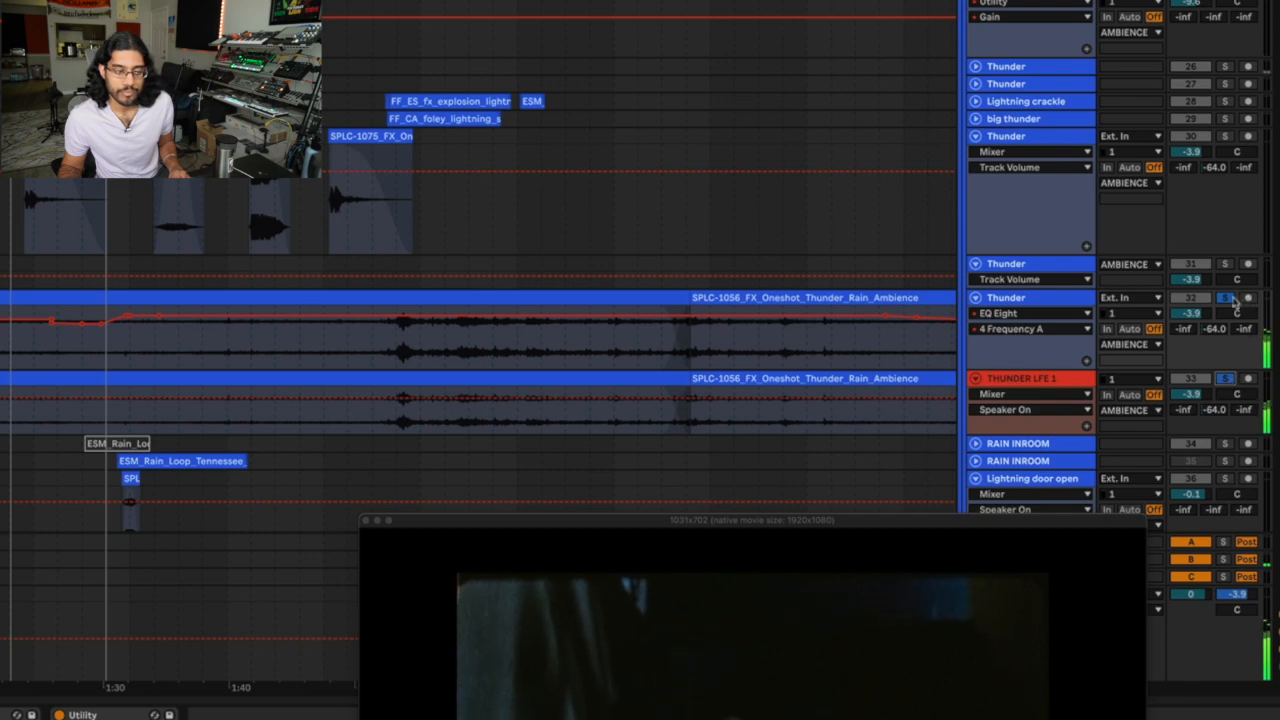
# Step: Stop playback and turn off solo on the thunder and rain tracks
pyautogui.press('space')
pyautogui.click(1226, 298)
pyautogui.click(1226, 379)
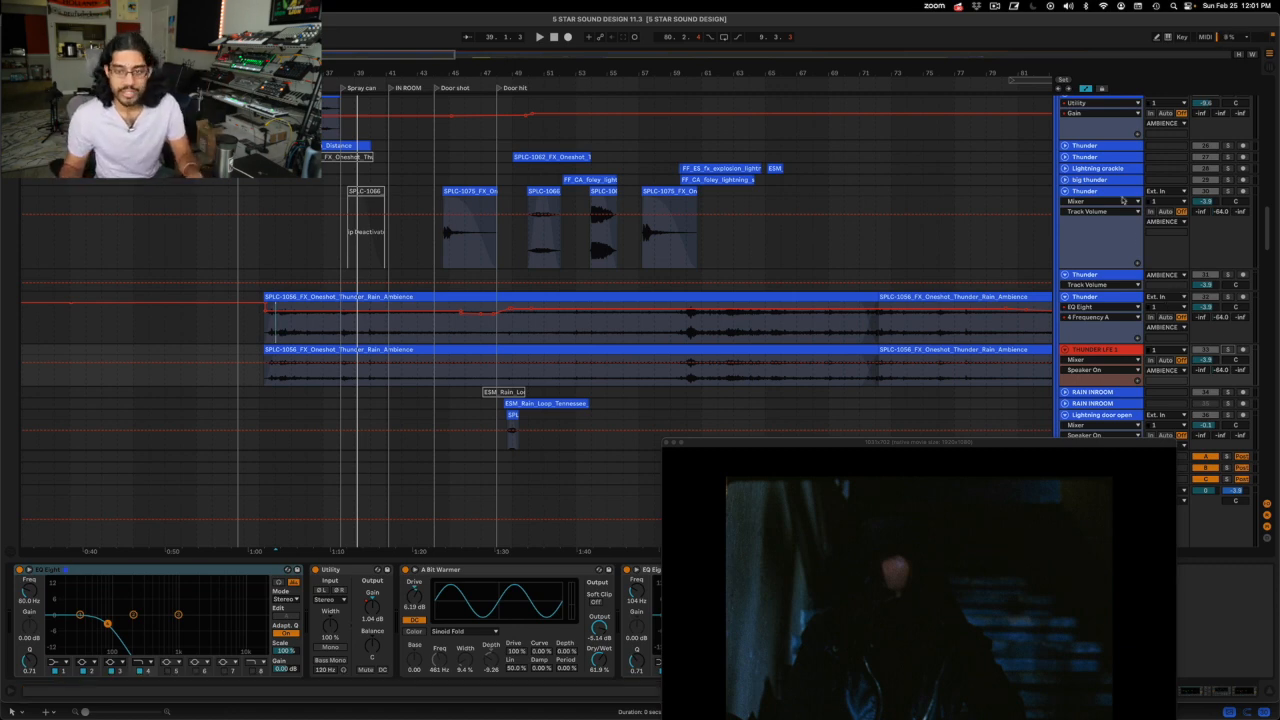
pyautogui.scroll(5, 1124, 201)
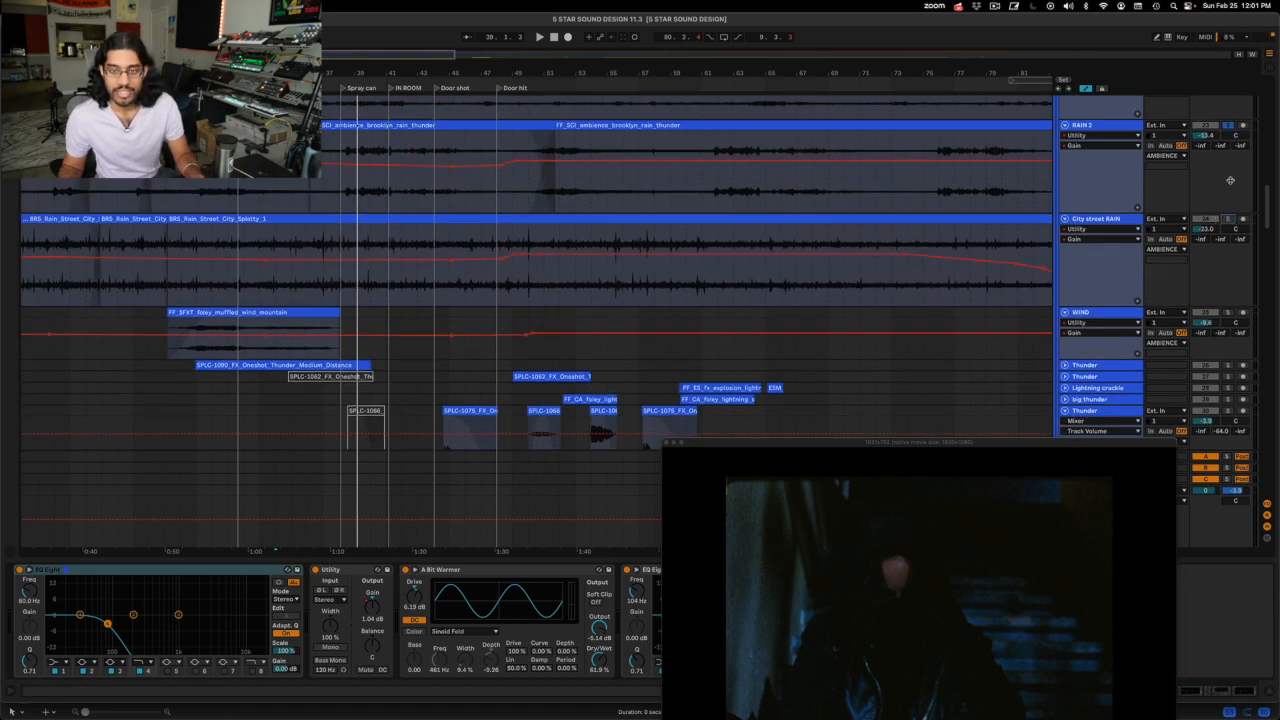
# Step: Compare the EQ Eight low cut on the Thunder ambience track with the filtering on THUNDER LFE 1
pyautogui.scroll(-5, 1228, 180)
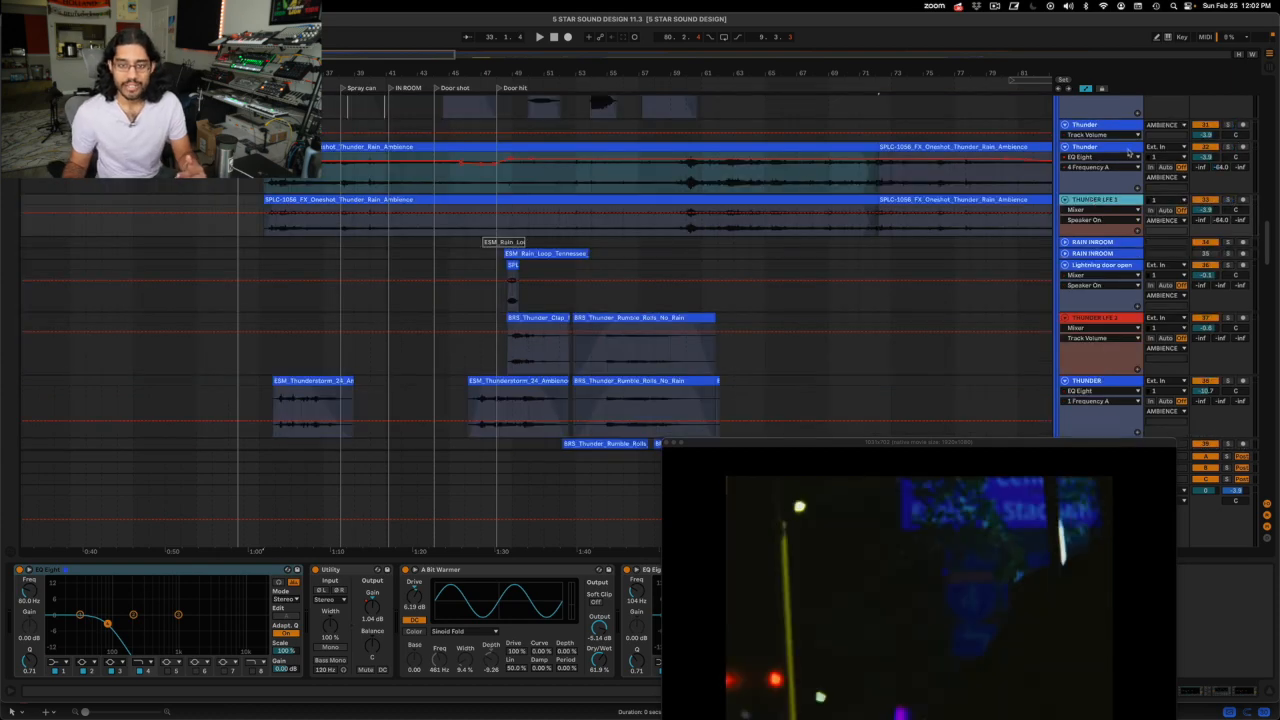
pyautogui.scroll(2, 1128, 150)
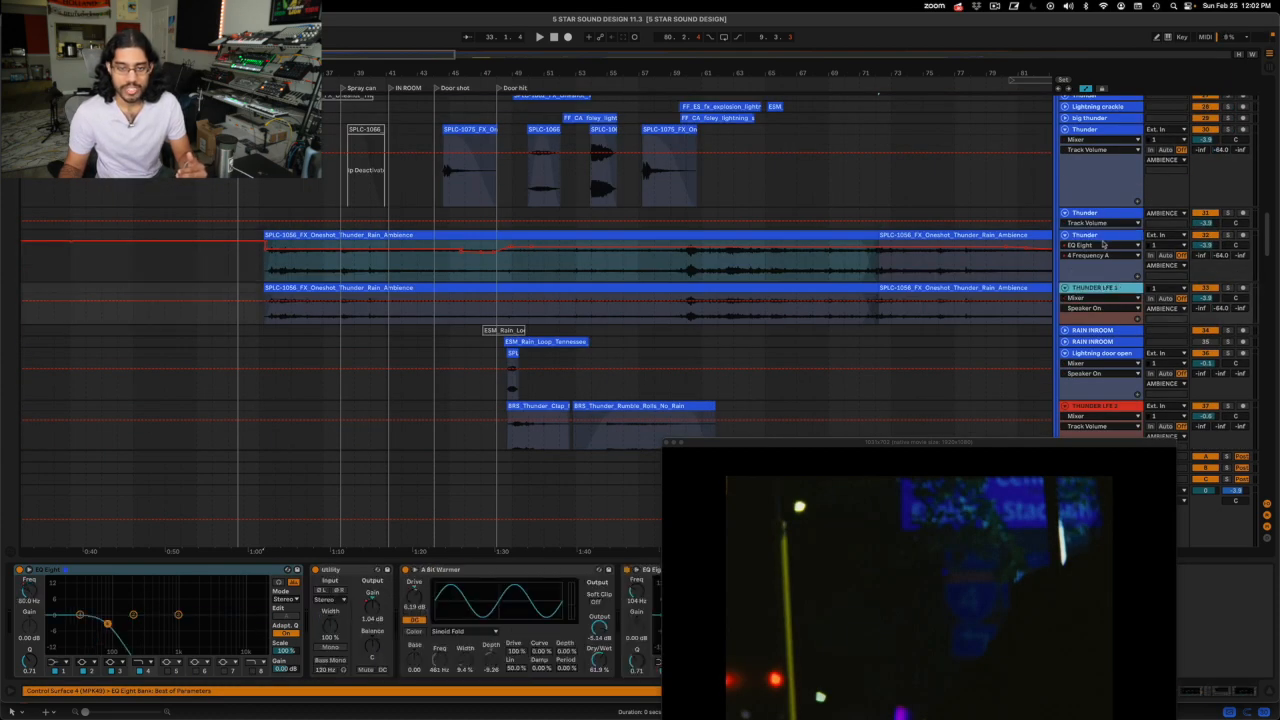
pyautogui.click(1105, 237)
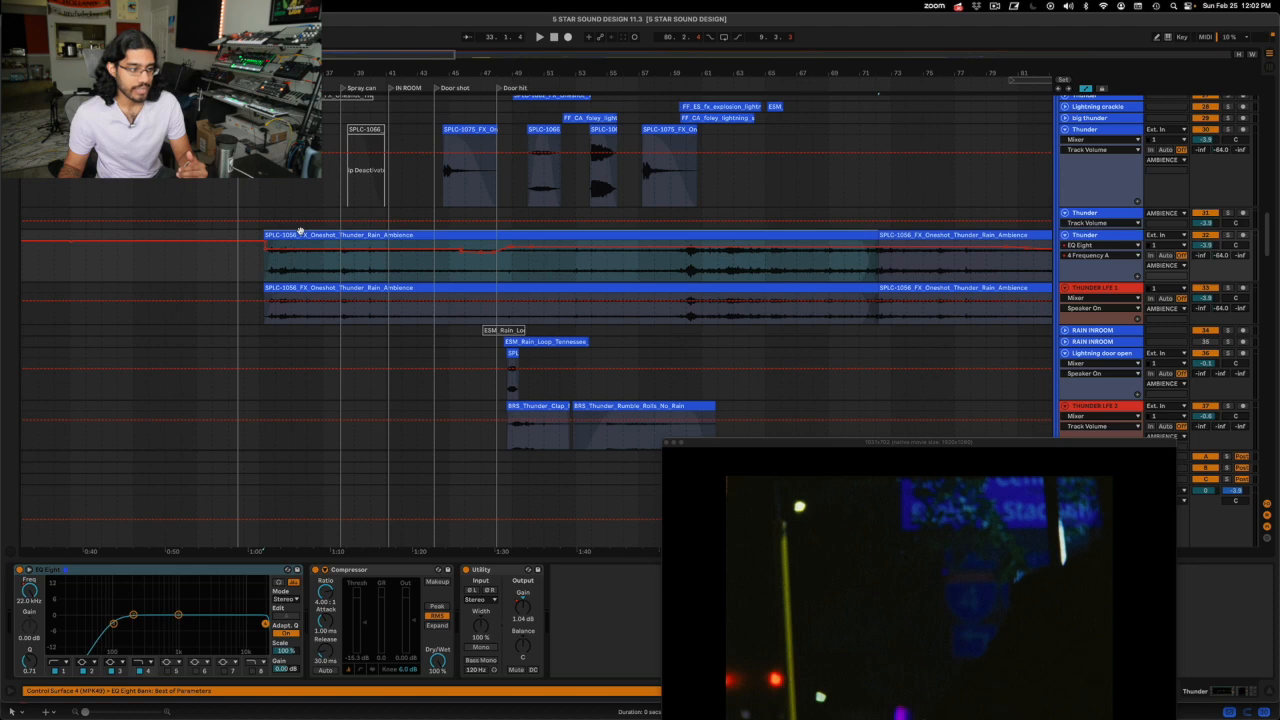
pyautogui.click(113, 625)
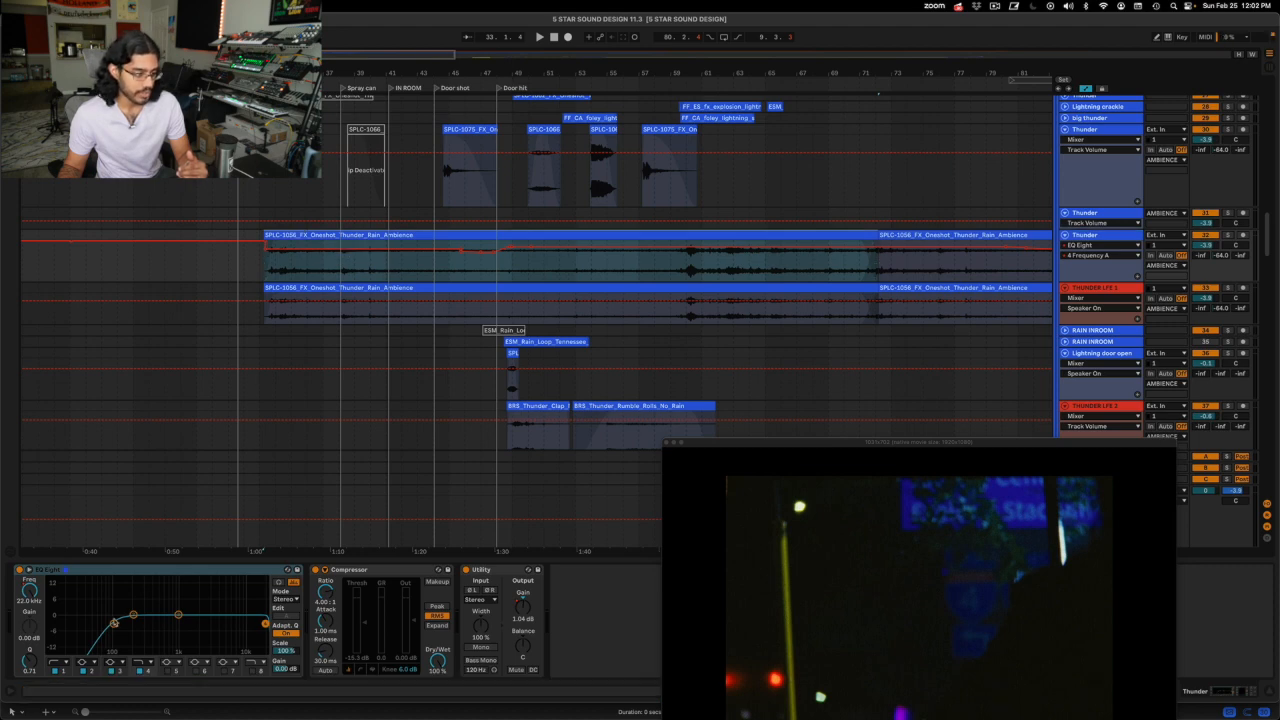
pyautogui.click(1098, 288)
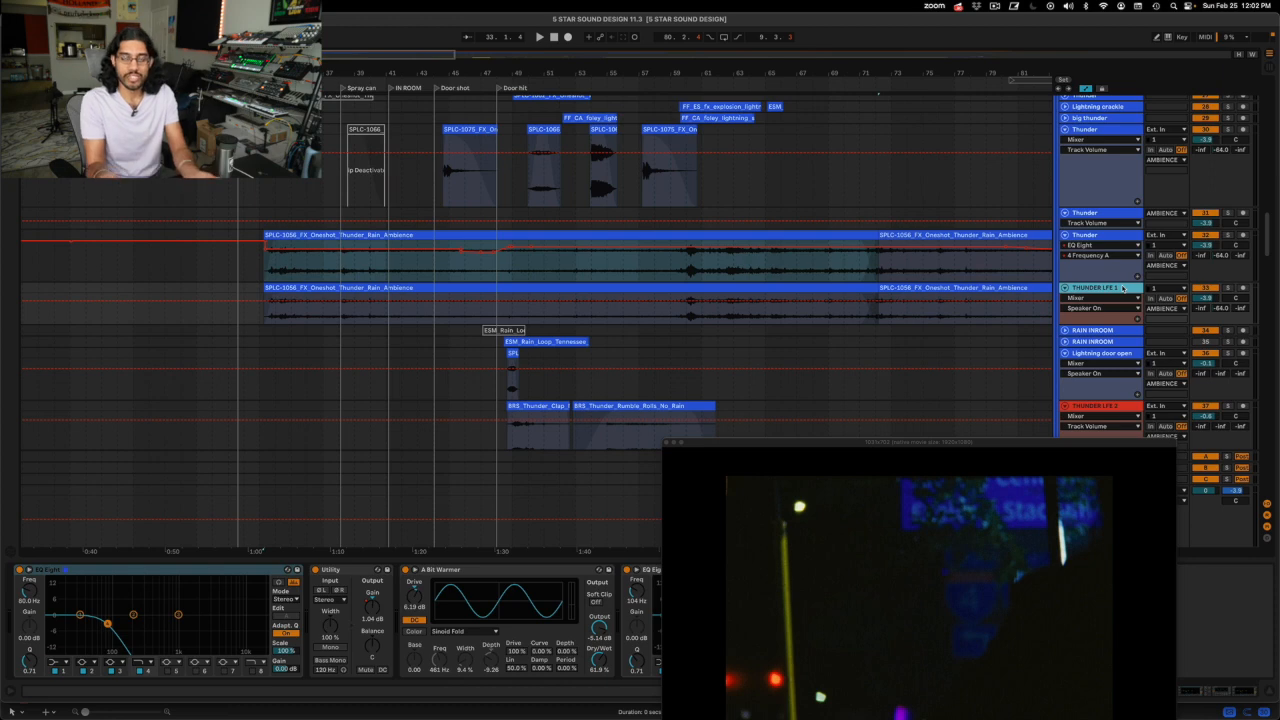
# Step: Mark about 10 seconds of the City street RAIN clip from about 1:40 and move the video window to reveal its timecode
pyautogui.scroll(5, 436, 234)
pyautogui.click(436, 234)
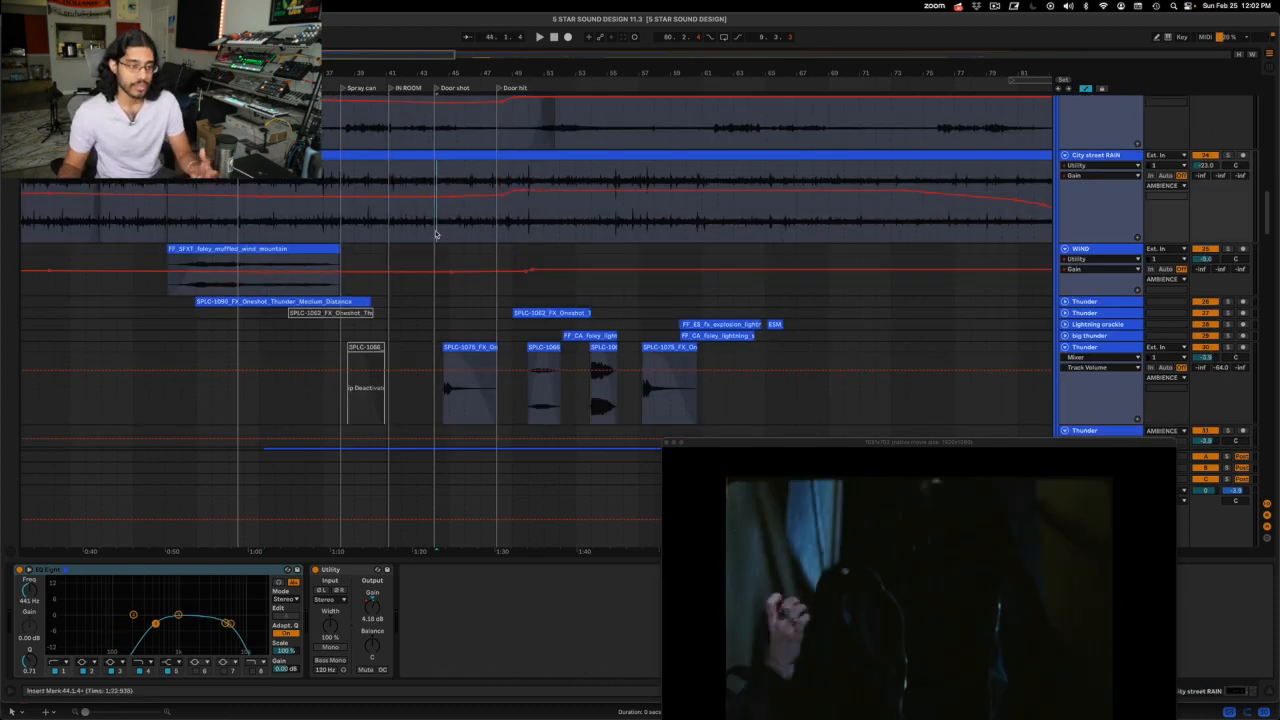
pyautogui.moveTo(509, 236); pyautogui.dragTo(663, 240)
pyautogui.moveTo(822, 443); pyautogui.dragTo(887, 369)
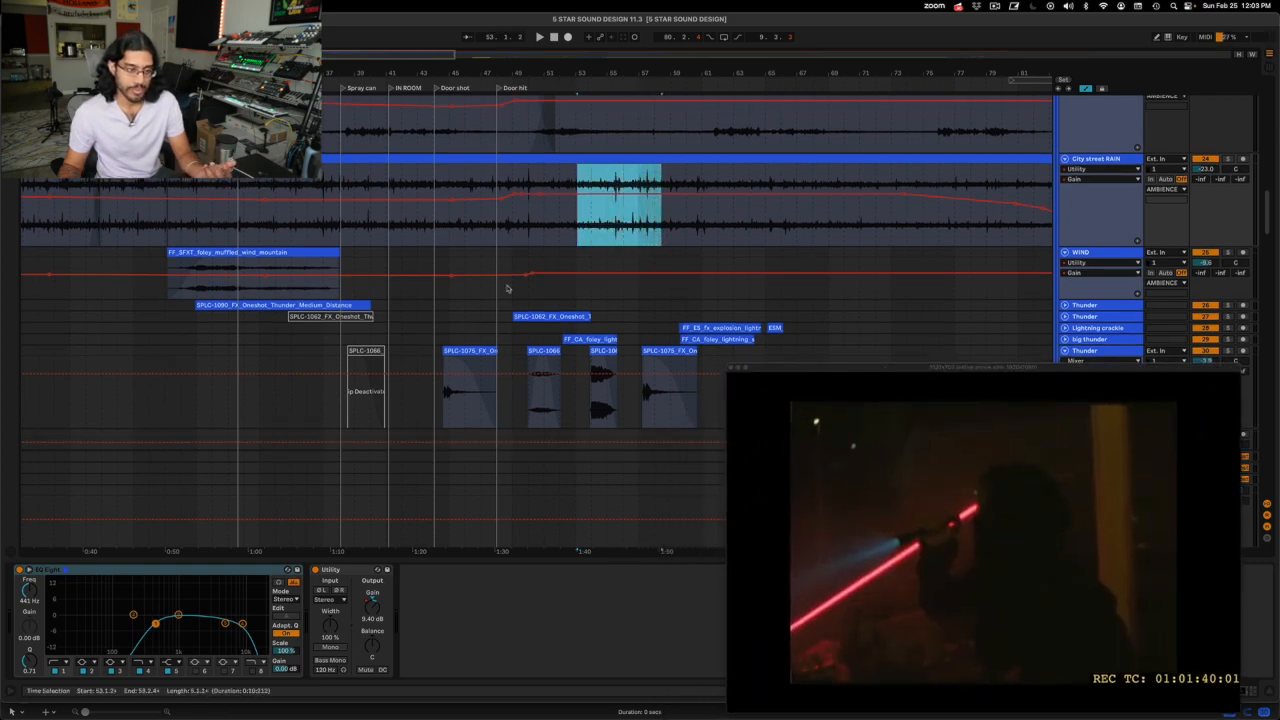
# Step: Solo the Thunder ambience track, play it from about 1:33, and examine the high cut band in its EQ Eight
pyautogui.click(536, 219)
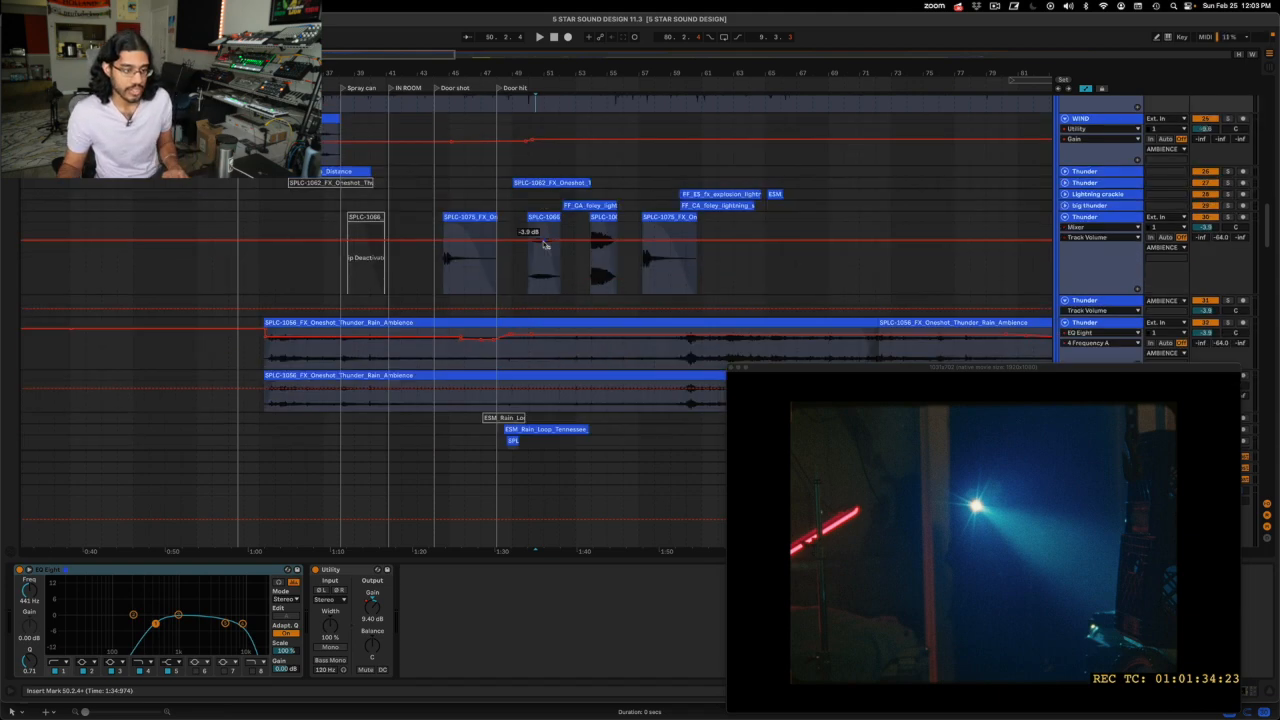
pyautogui.scroll(-5, 540, 233)
pyautogui.click(1125, 186)
pyautogui.click(1124, 183)
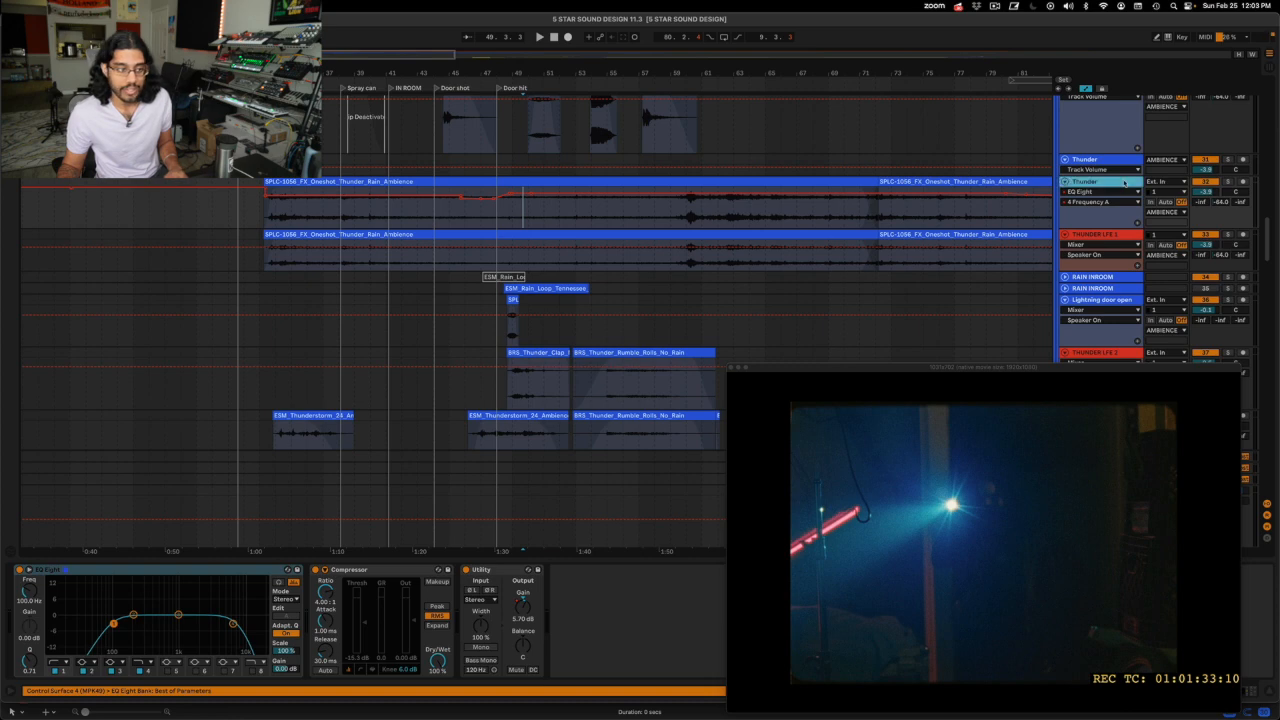
pyautogui.press('space')
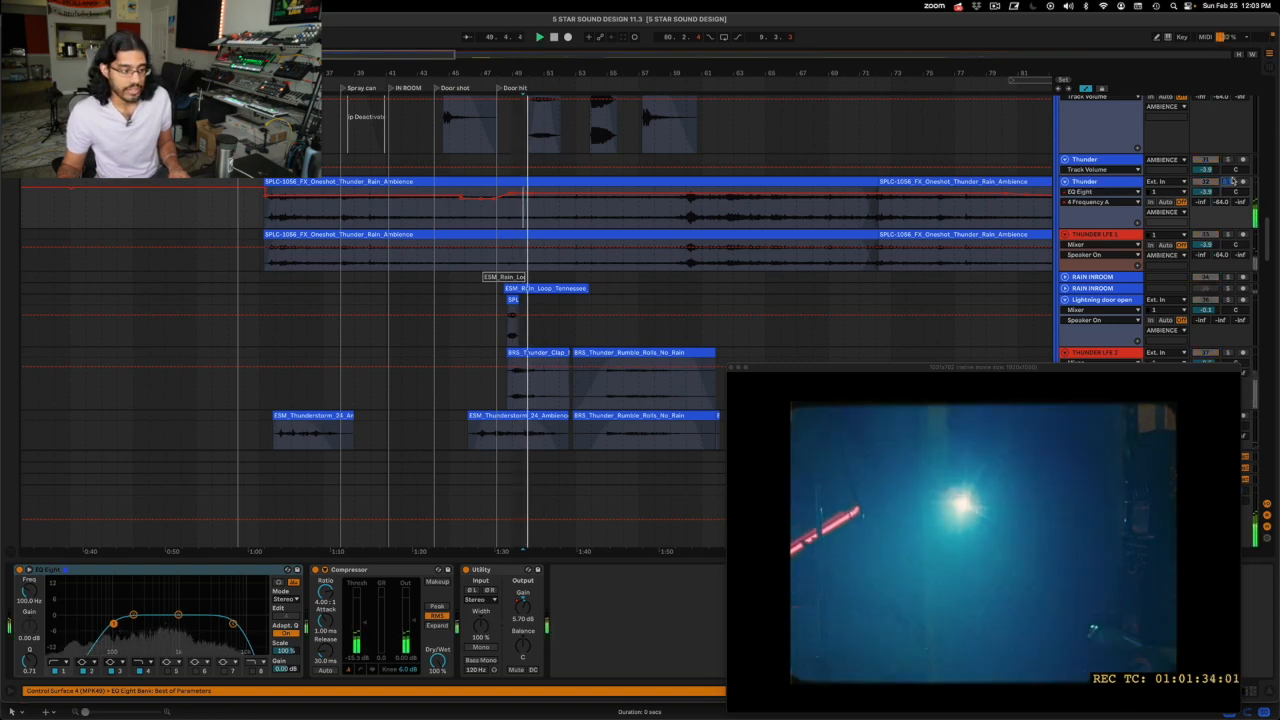
pyautogui.click(233, 626)
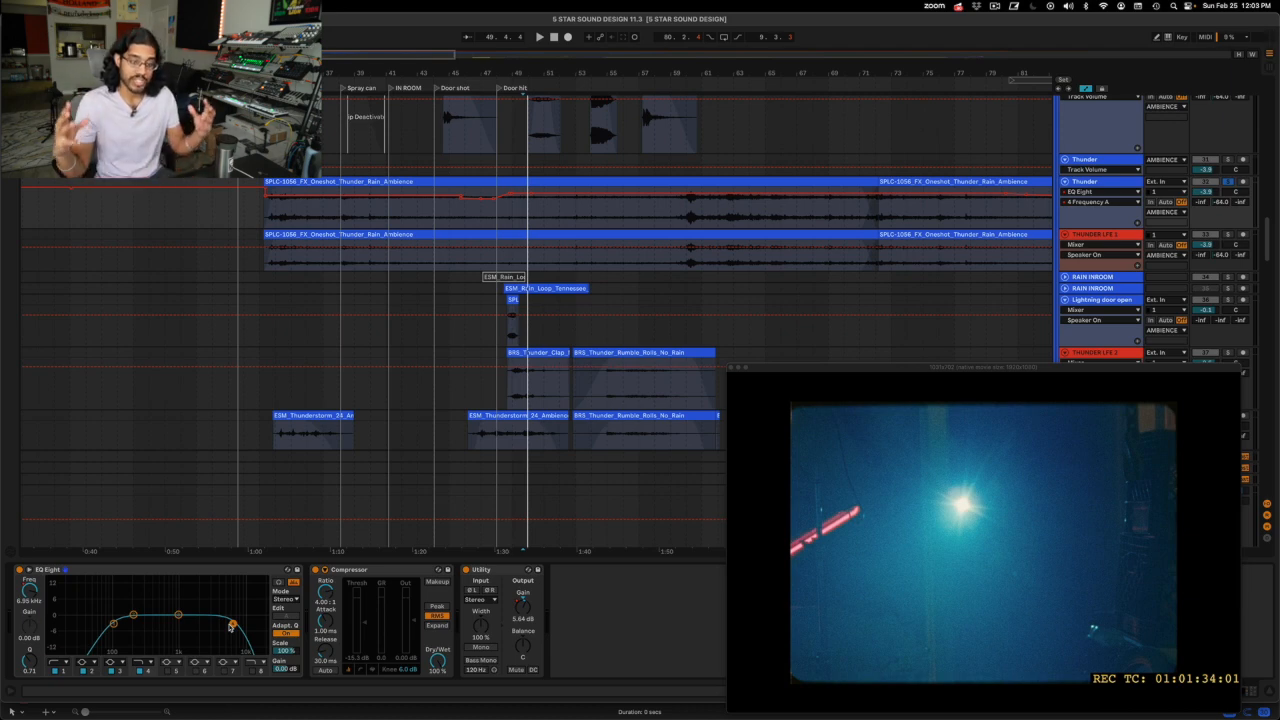
# Step: Place the insert marker at about 1:30 and solo the Thunder ambience and THUNDER LFE 1 tracks
pyautogui.click(503, 215)
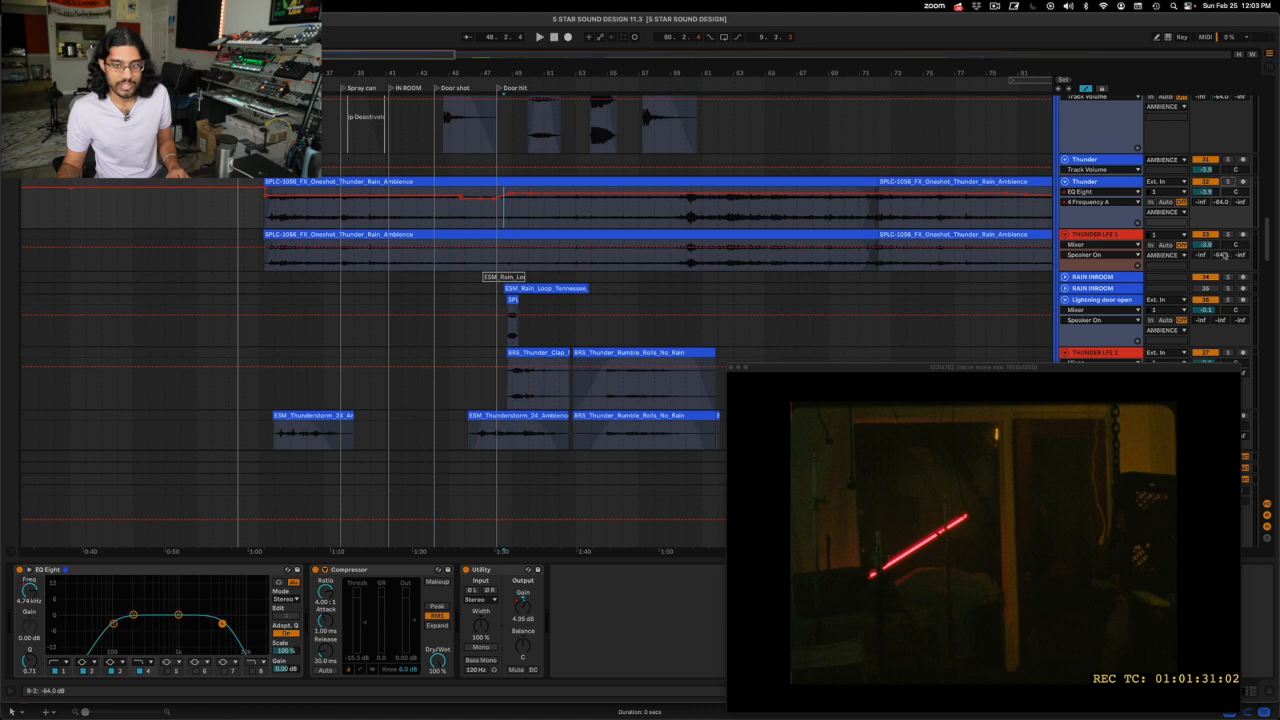
pyautogui.click(1229, 182)
pyautogui.scroll(3, 1230, 185)
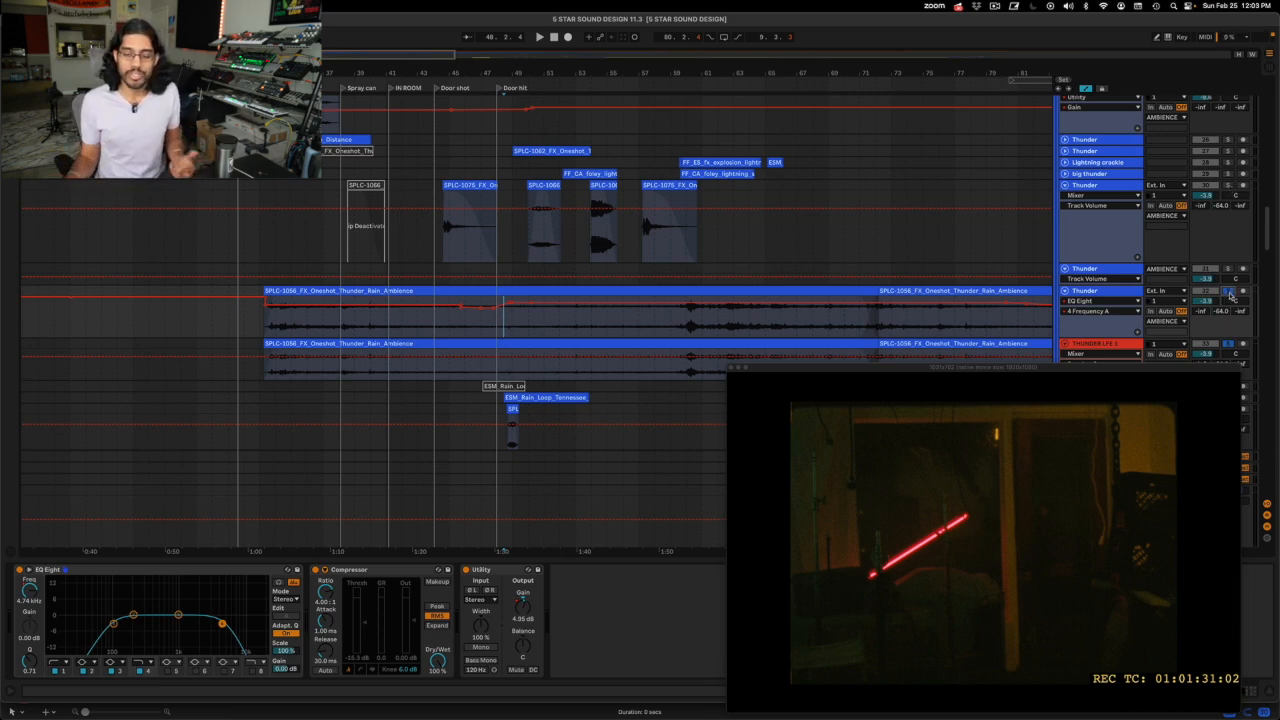
# Step: Solo the five tracks from the Thunder track below WIND through the Thunder track below big thunder and audition them from about 1:32
pyautogui.scroll(2, 1160, 260)
pyautogui.click(1104, 220)
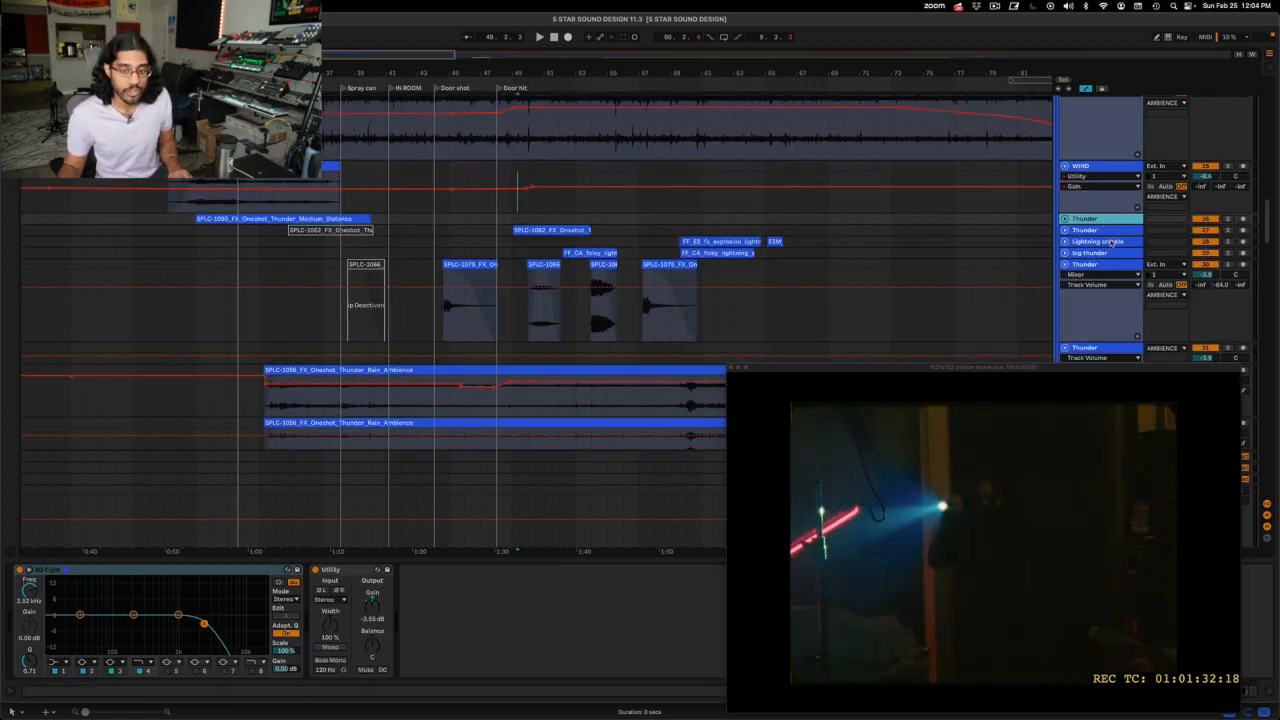
pyautogui.keyDown('shift'); pyautogui.click(1106, 264); pyautogui.keyUp('shift')
pyautogui.click(1227, 219)
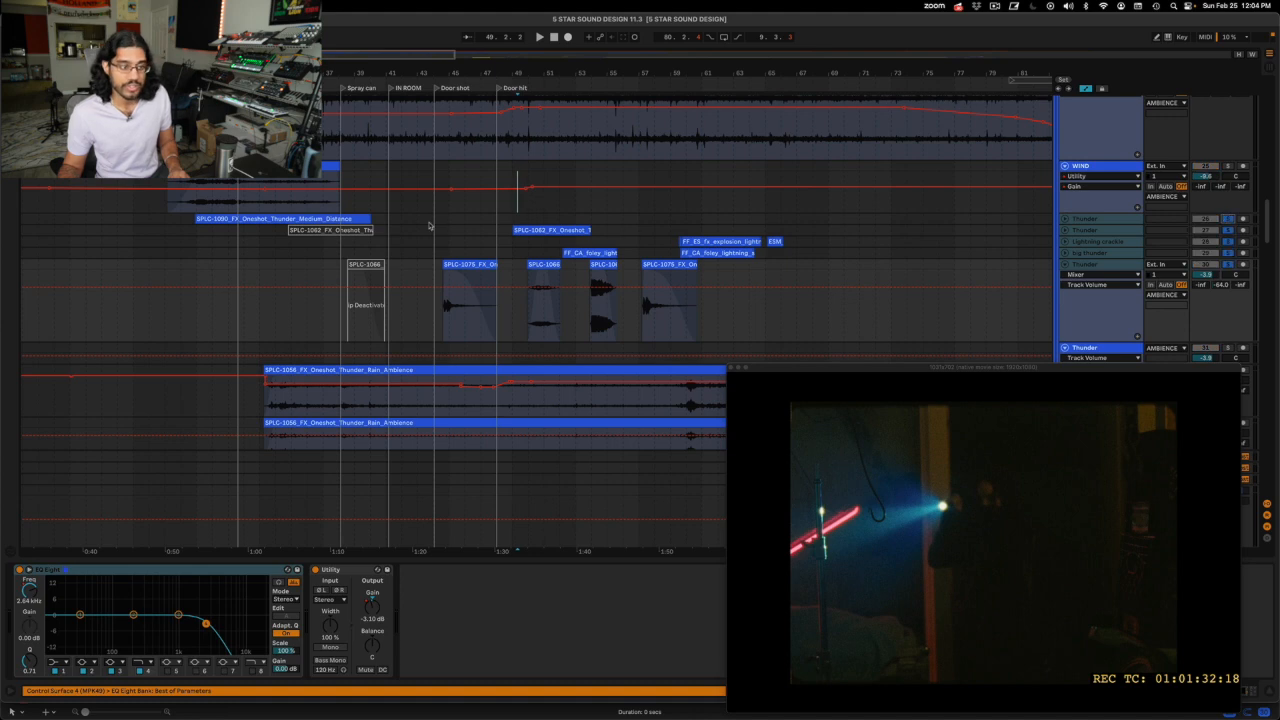
pyautogui.press('space')
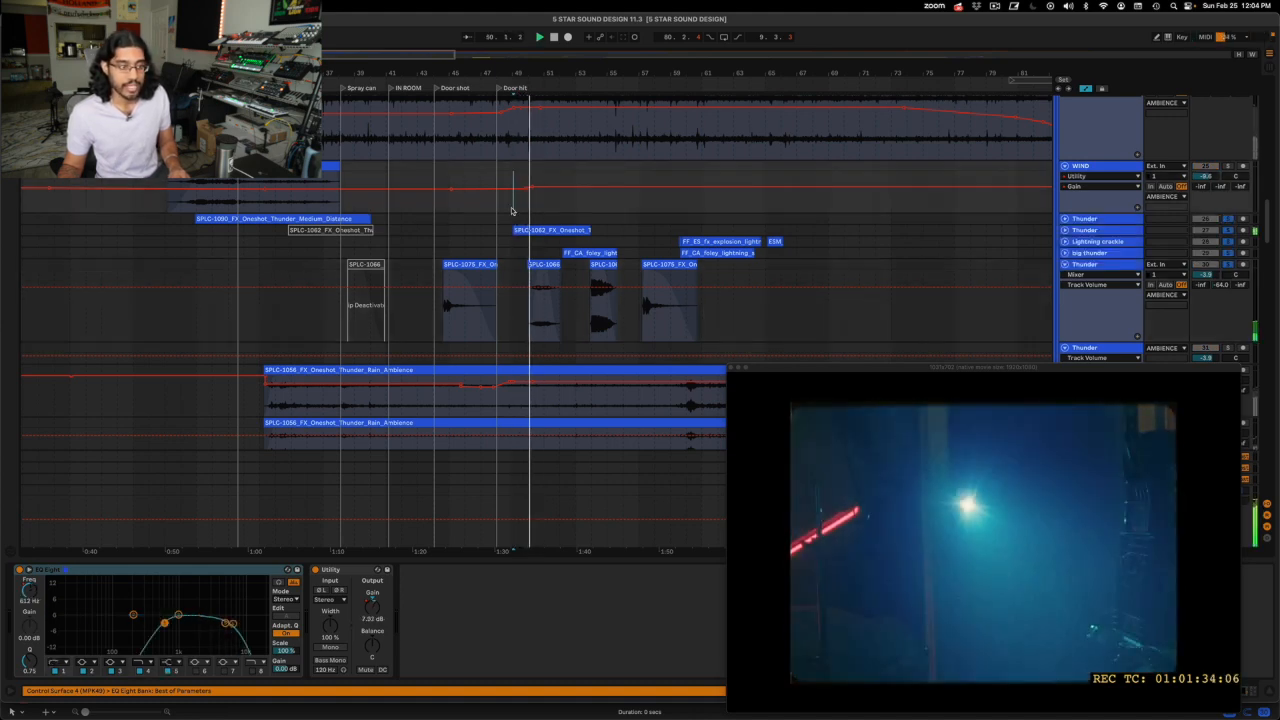
pyautogui.press('space')
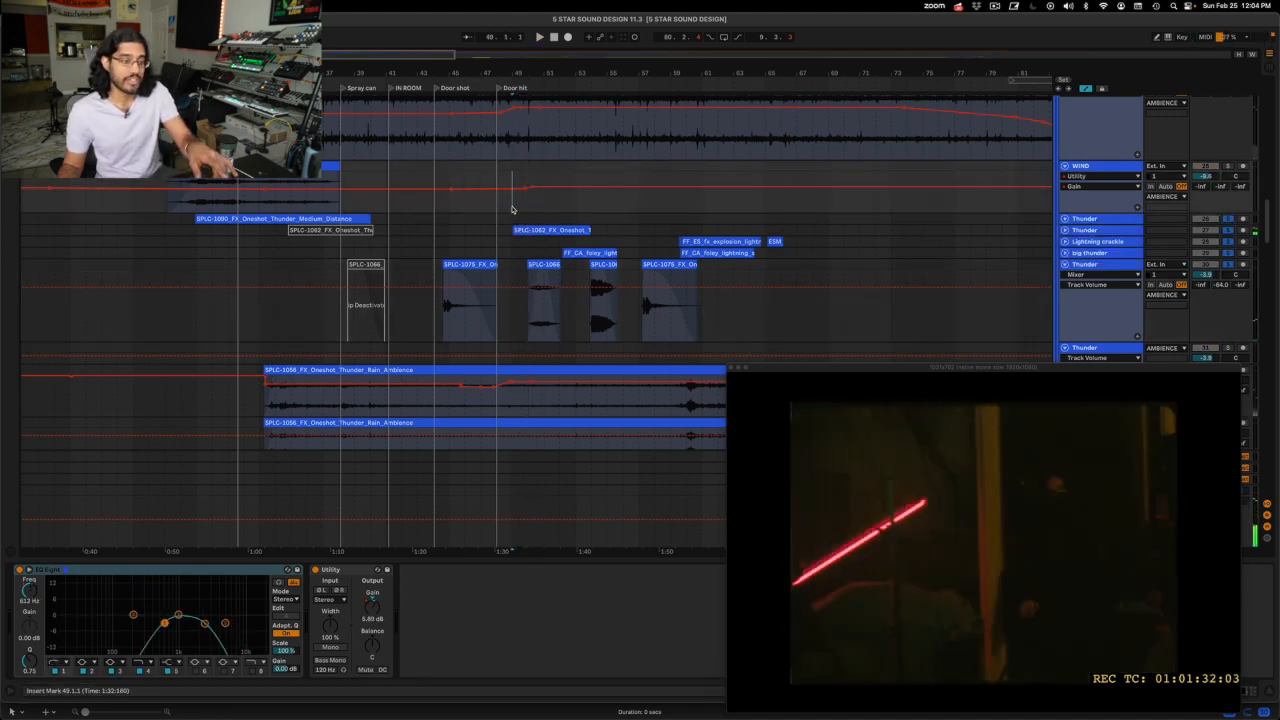
# Step: Show the devices for the SPLC-1062 thunder clip after the Door hit marker and mark about 0.4 seconds near its start on the WIND track
pyautogui.click(518, 230)
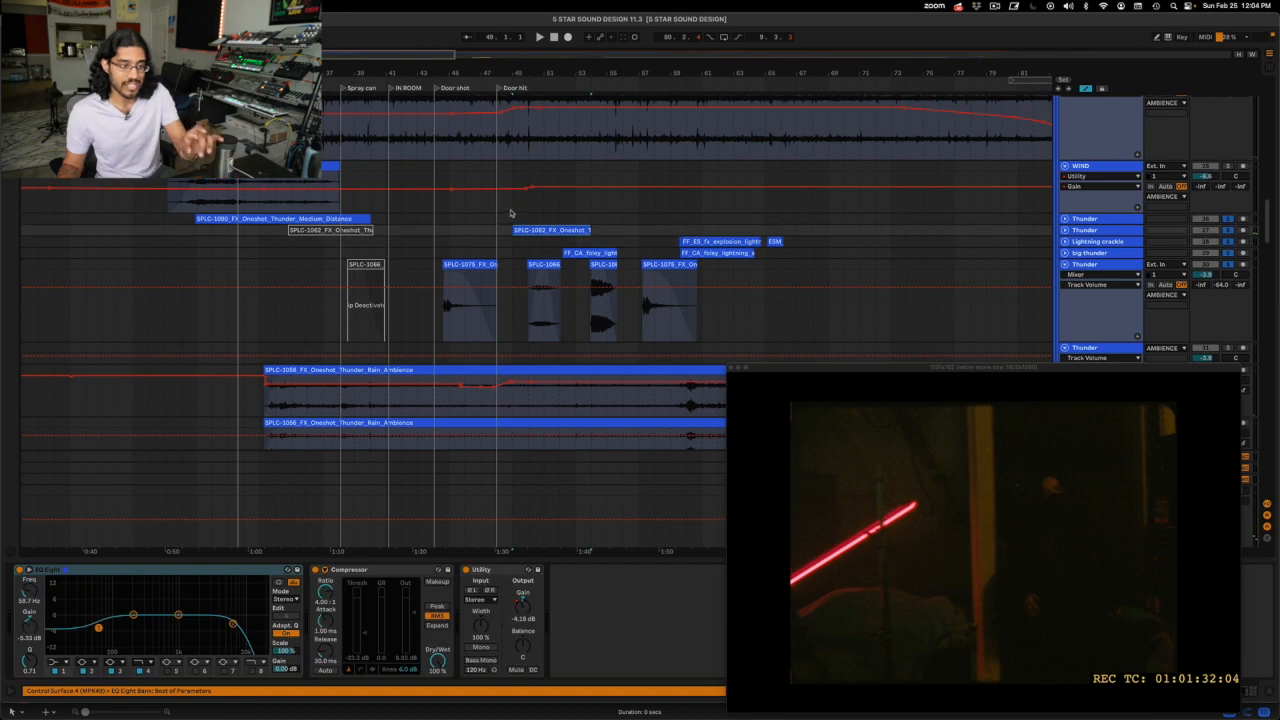
pyautogui.click(510, 212)
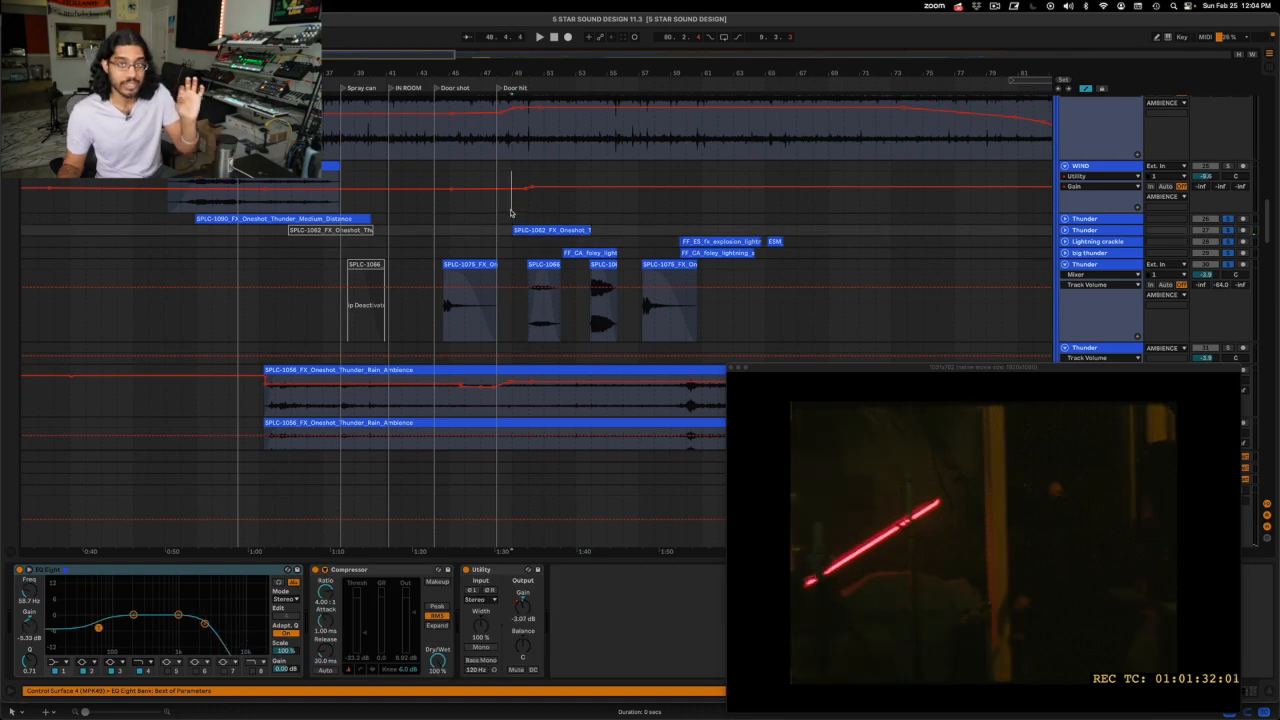
pyautogui.moveTo(512, 213)
pyautogui.mouseDown()
pyautogui.moveTo(532, 214)
pyautogui.moveTo(522, 208)
pyautogui.mouseUp()
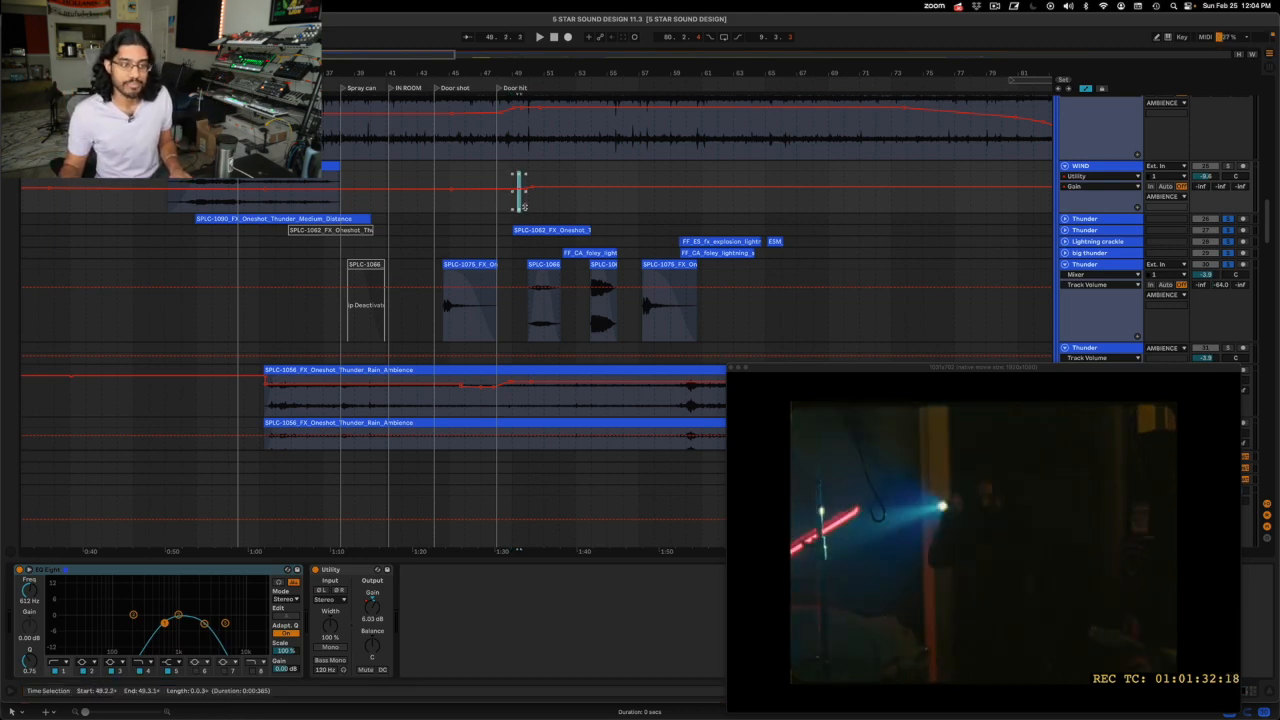
# Step: Play the soloed thunder tracks from about 1:32 and unfold the Lightning crackle and big thunder tracks
pyautogui.press('space')
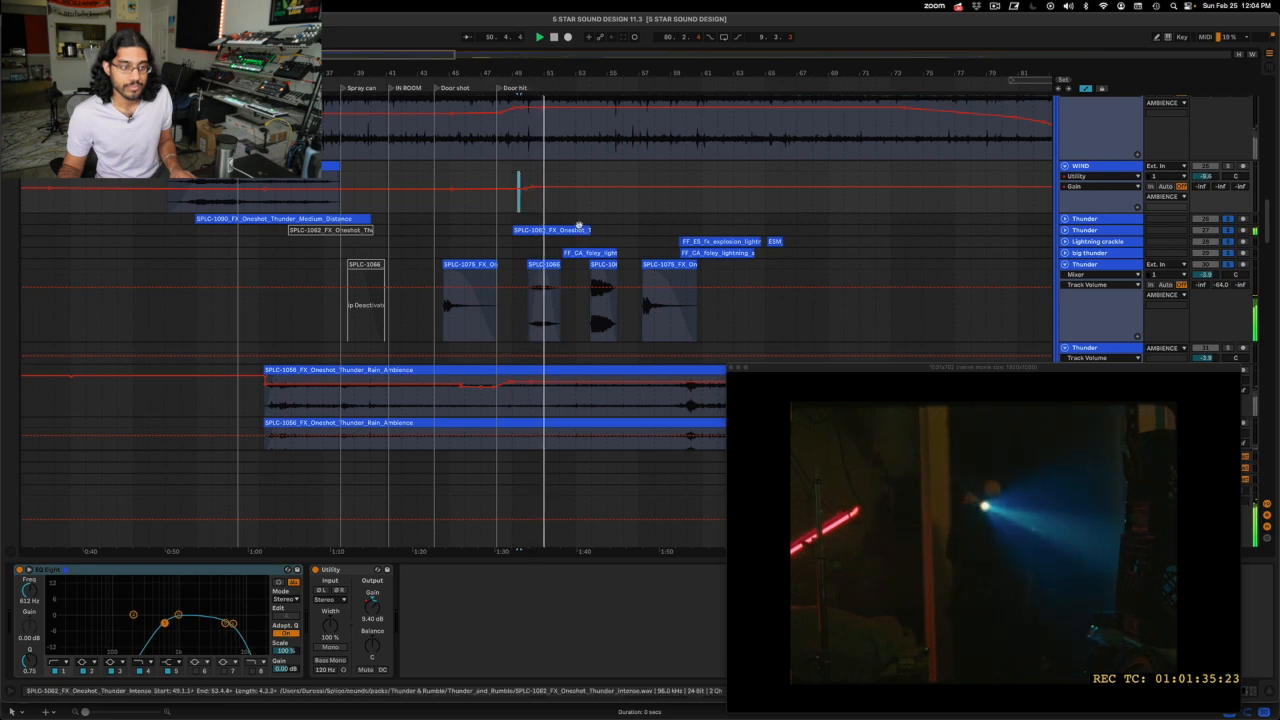
pyautogui.click(1064, 241)
pyautogui.click(1064, 294)
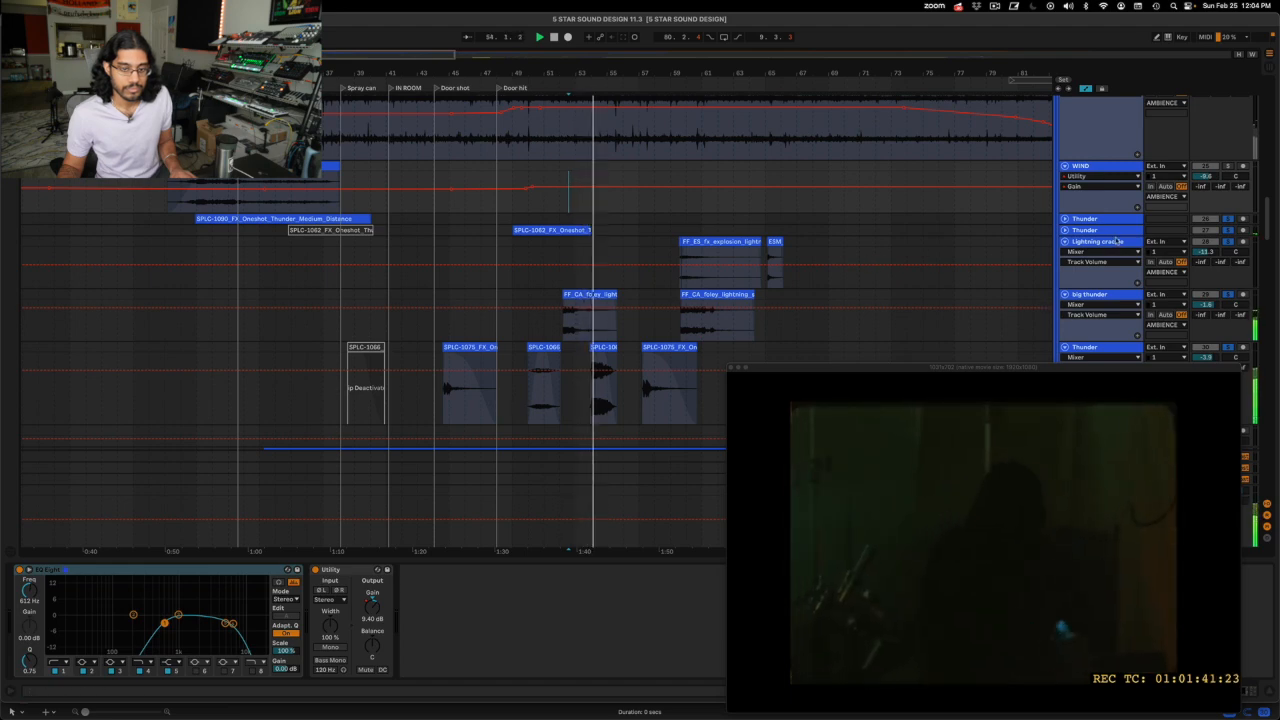
pyautogui.scroll(-2, 1099, 232)
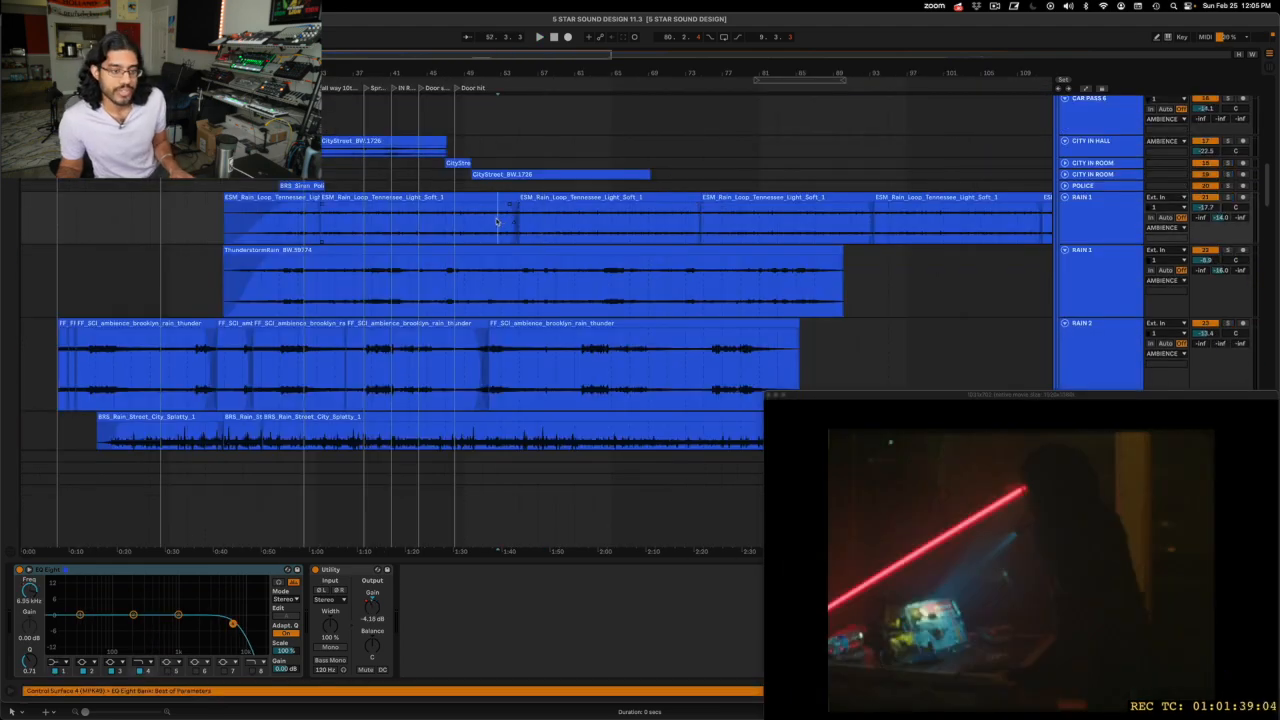
# Step: Place the insert marker at about 2:09 on the upper RAIN 1 track and show the automation envelopes in the arrangement
pyautogui.moveTo(498, 225); pyautogui.dragTo(748, 232)
pyautogui.click(643, 226)
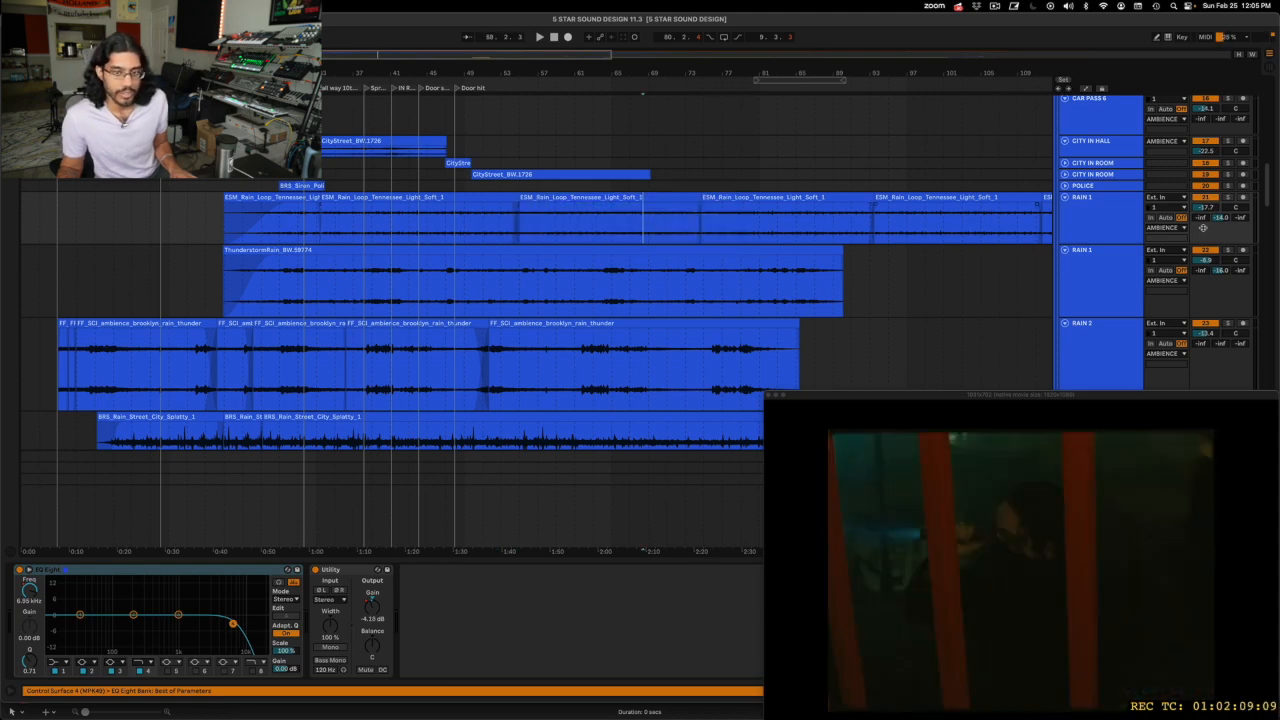
pyautogui.press('a')
pyautogui.click(1077, 219)
pyautogui.click(1082, 224)
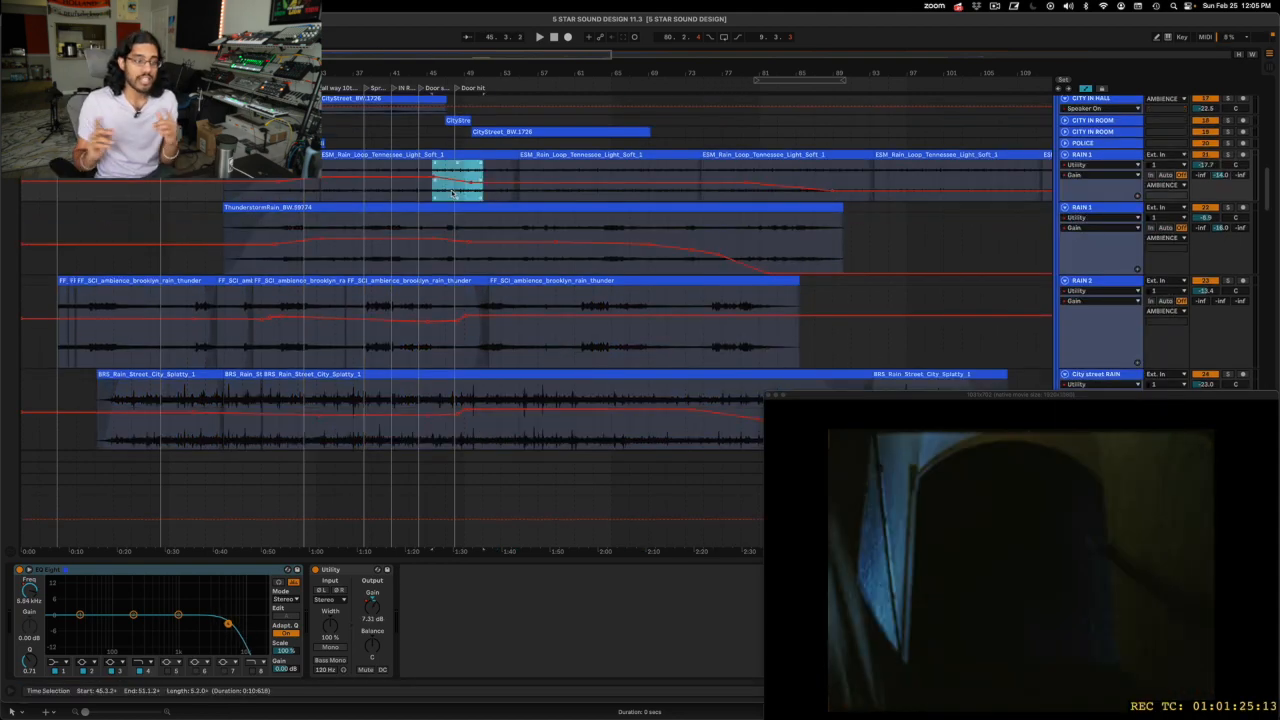
# Step: Examine the gain automation around Door hit by marking about 10 seconds across both RAIN 1 tracks
pyautogui.click(452, 193)
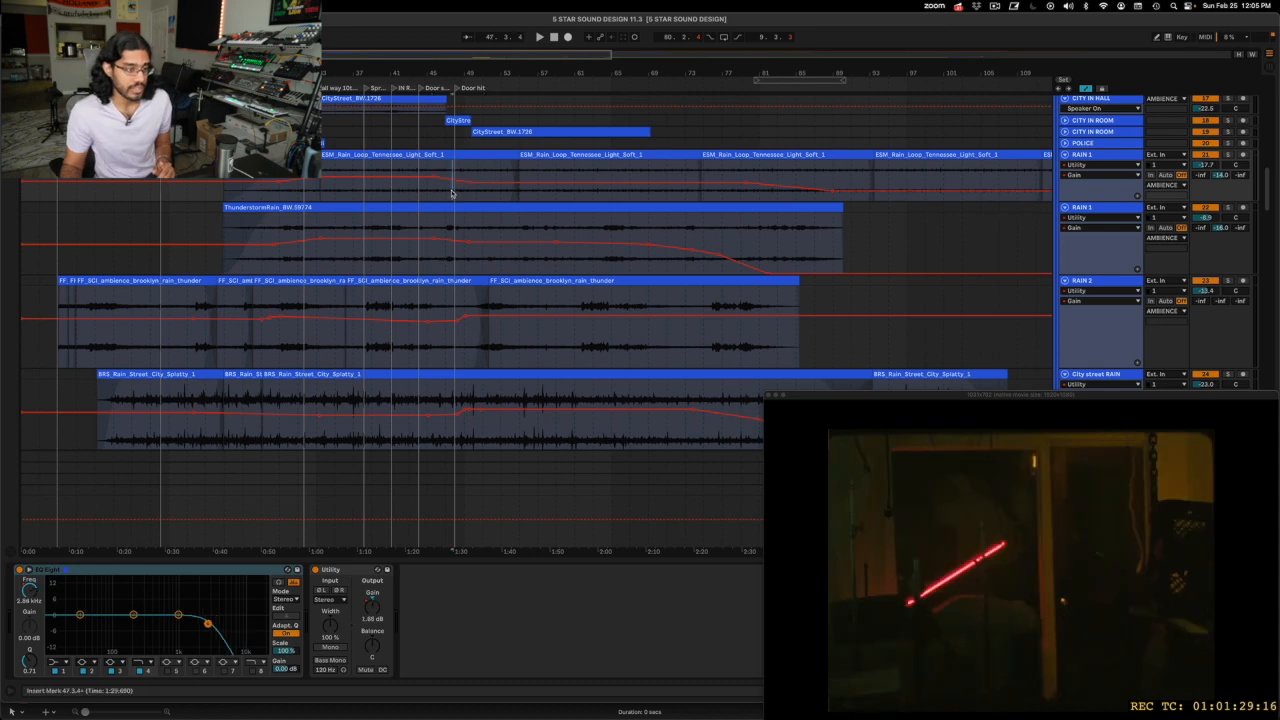
pyautogui.moveTo(445, 190); pyautogui.dragTo(463, 192)
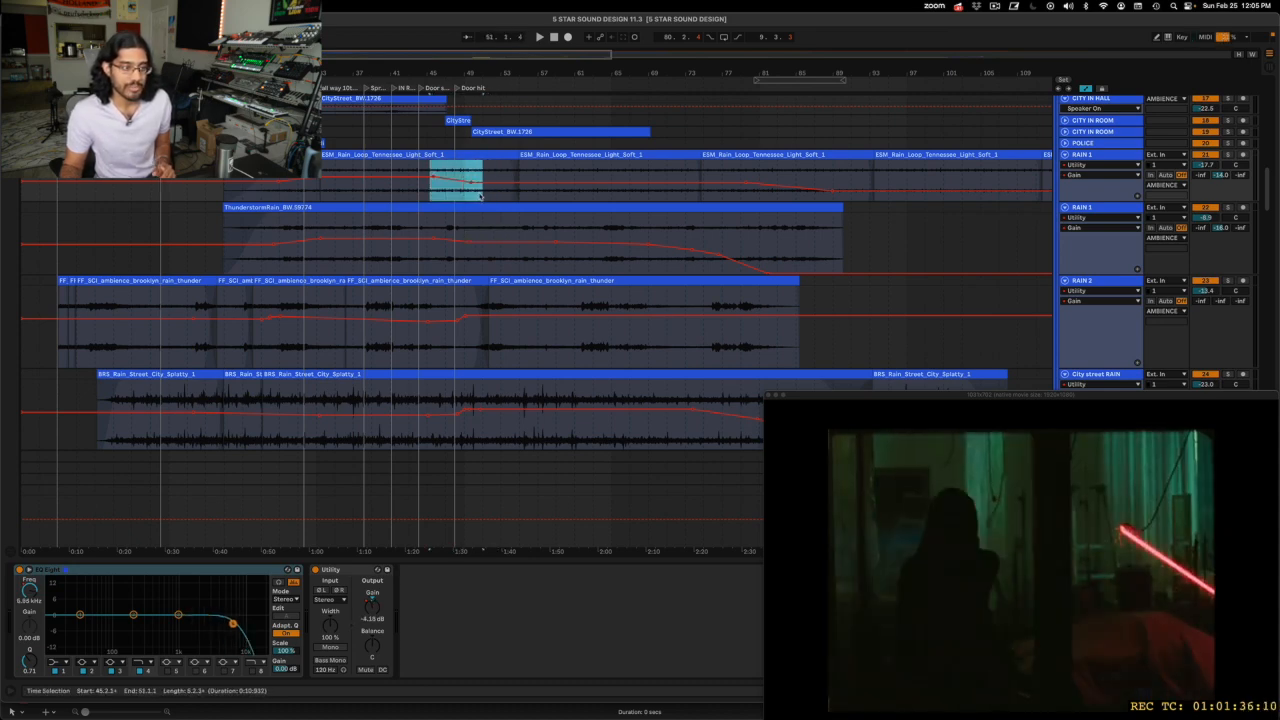
pyautogui.click(476, 195)
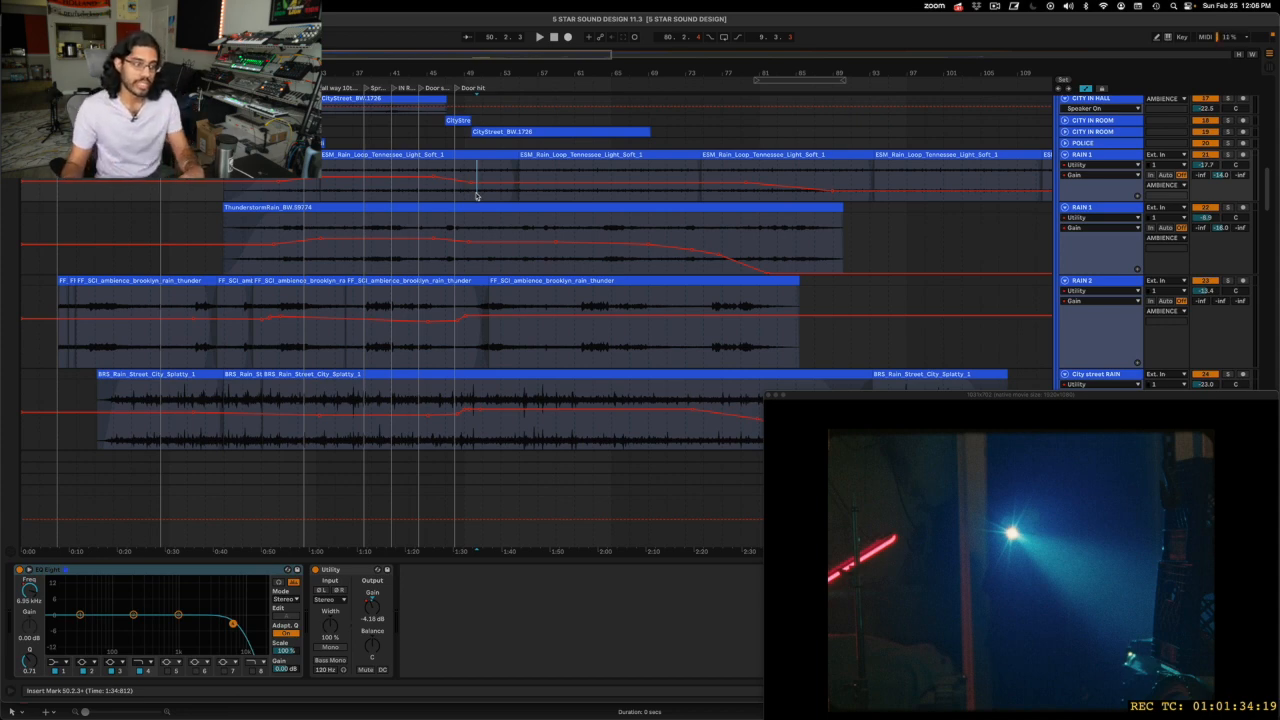
pyautogui.moveTo(428, 185); pyautogui.dragTo(478, 255)
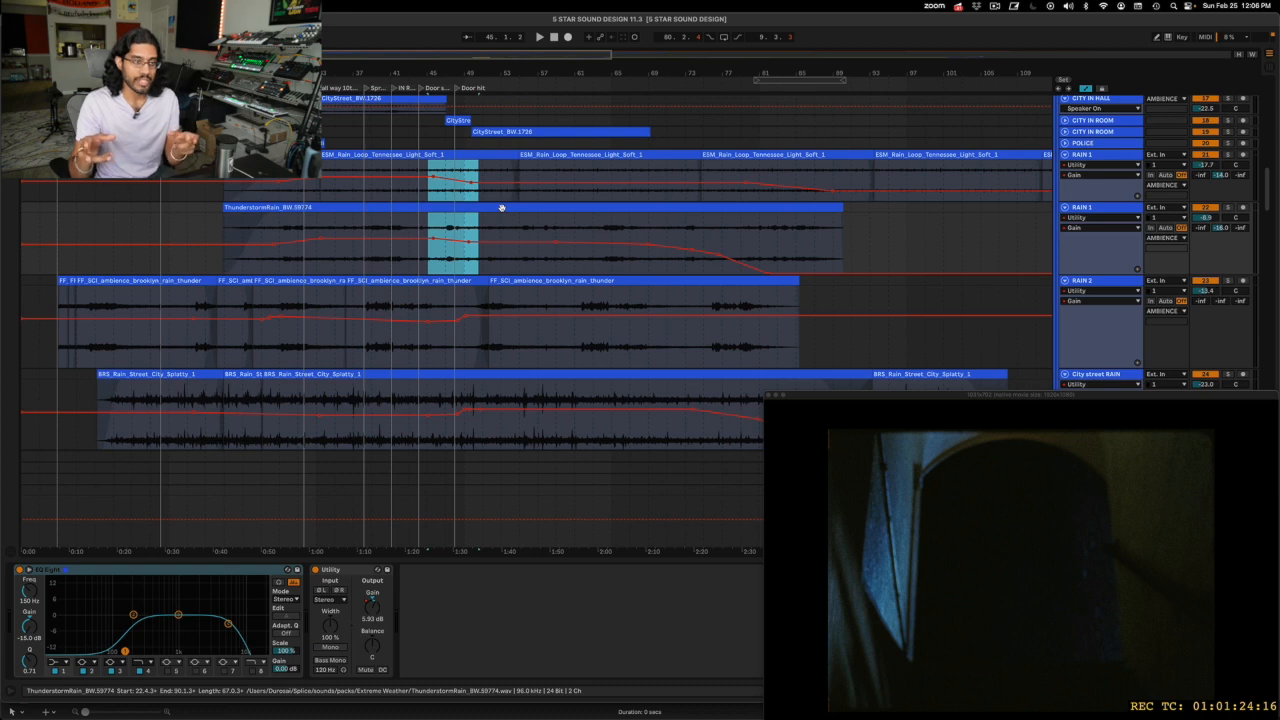
# Step: Examine the gain automation before Door hit, placing the insert marker on RAIN 2 at about 1:26 and City street RAIN at about 1:28
pyautogui.scroll(-1, 512, 207)
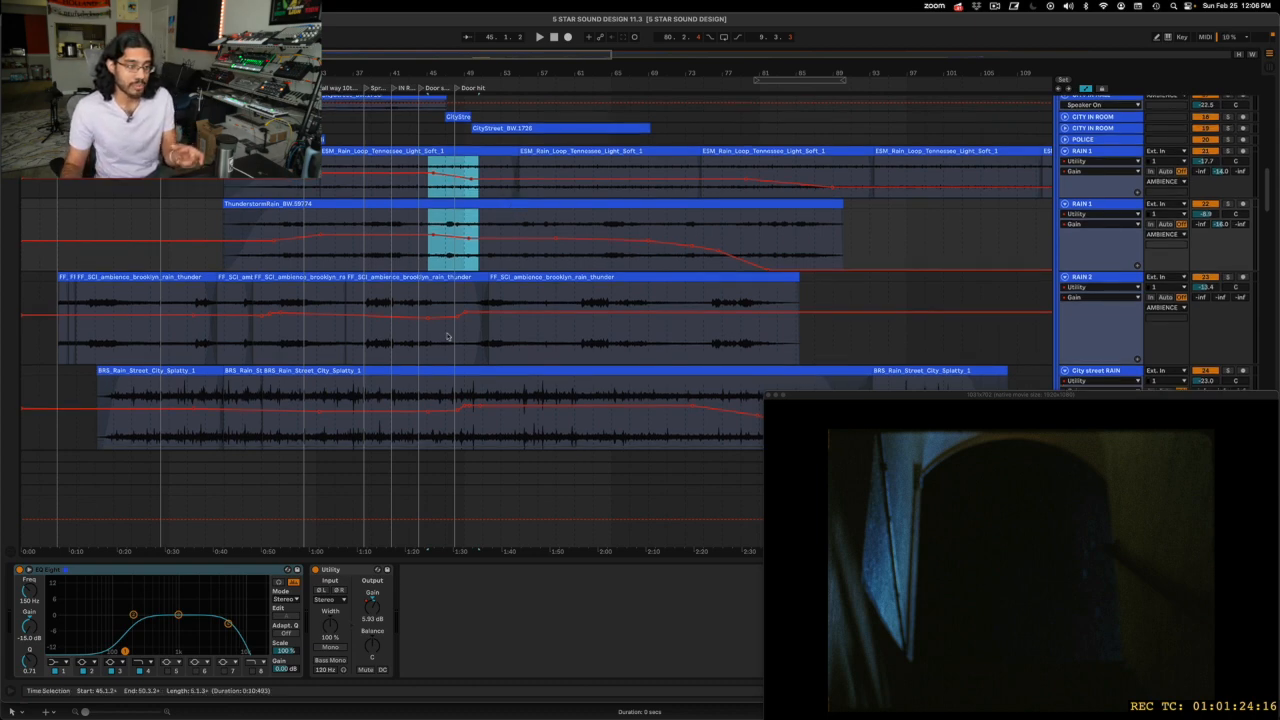
pyautogui.click(437, 347)
pyautogui.scroll(-2, 437, 348)
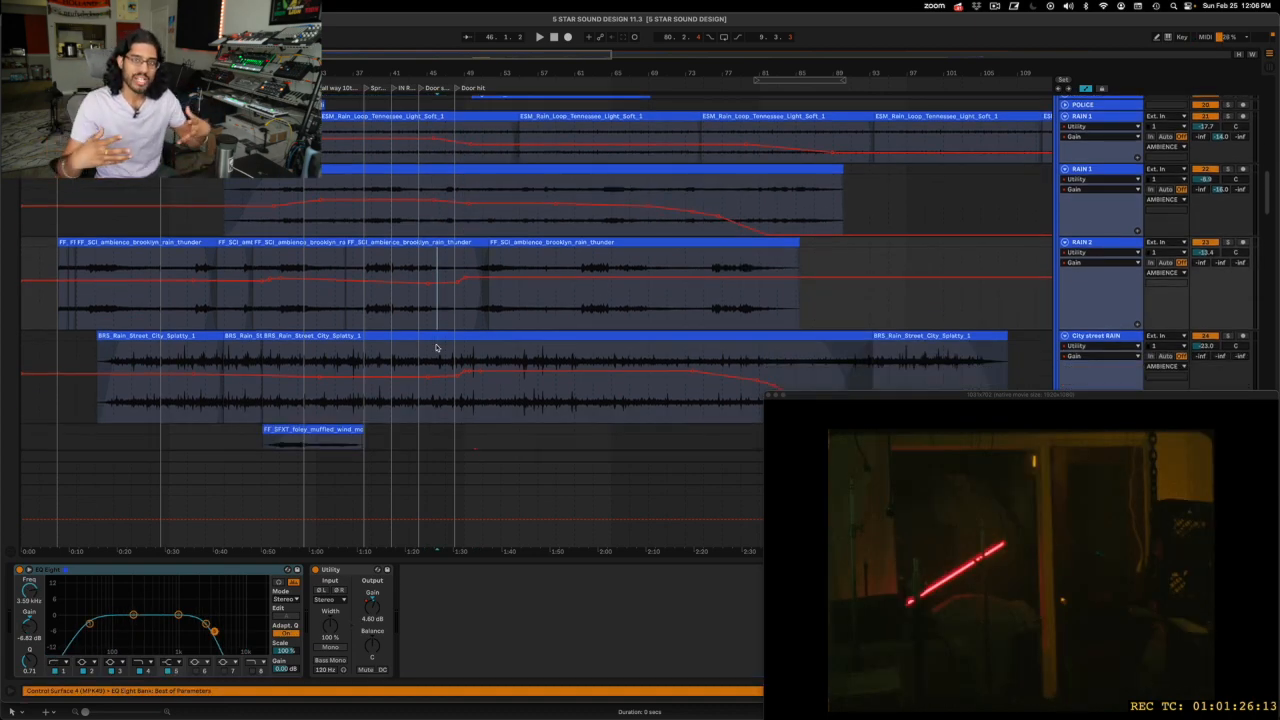
pyautogui.click(447, 350)
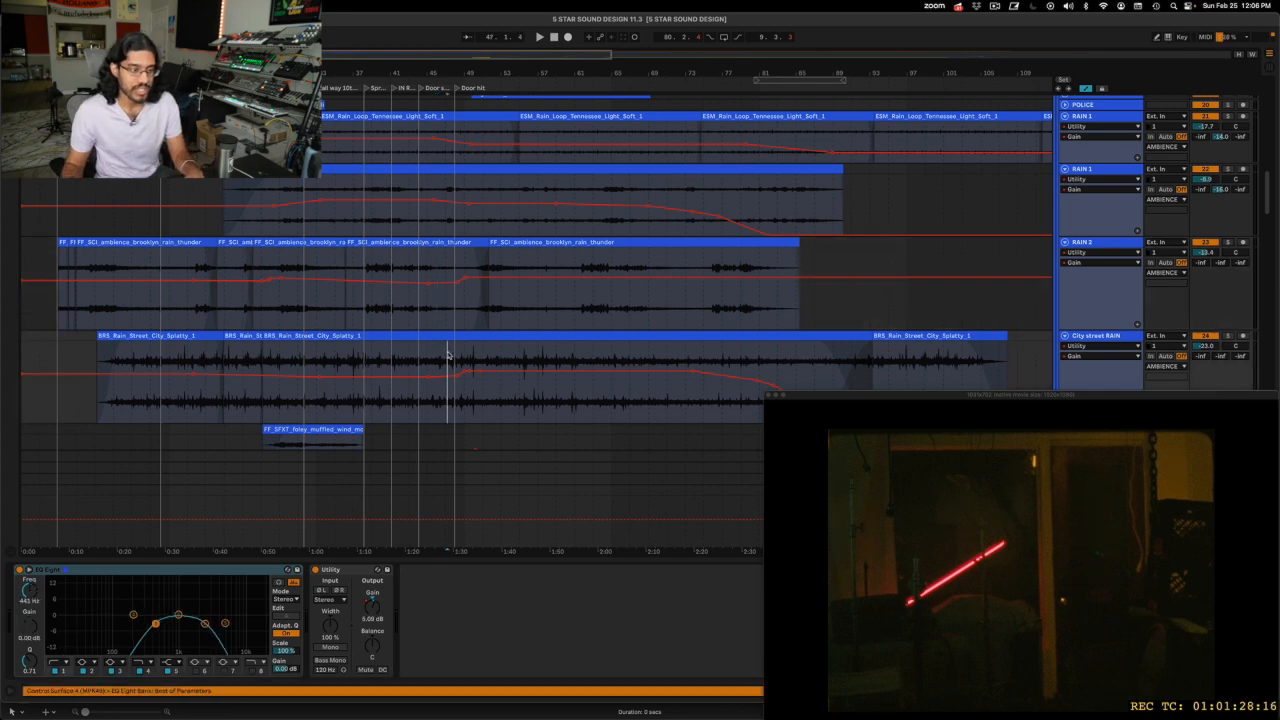
# Step: Solo and audition RAIN 2 from about 1:28 and City street RAIN from about 1:30, and clear their solos
pyautogui.scroll(-1, 452, 335)
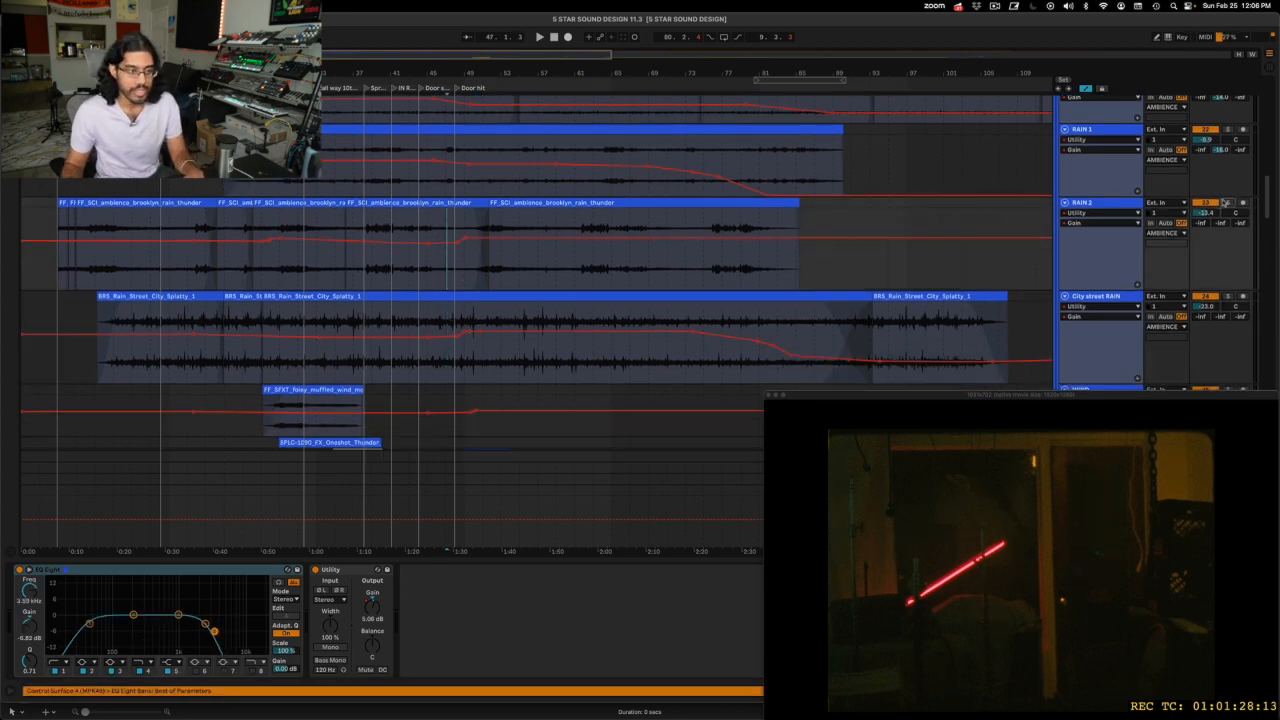
pyautogui.press('space')
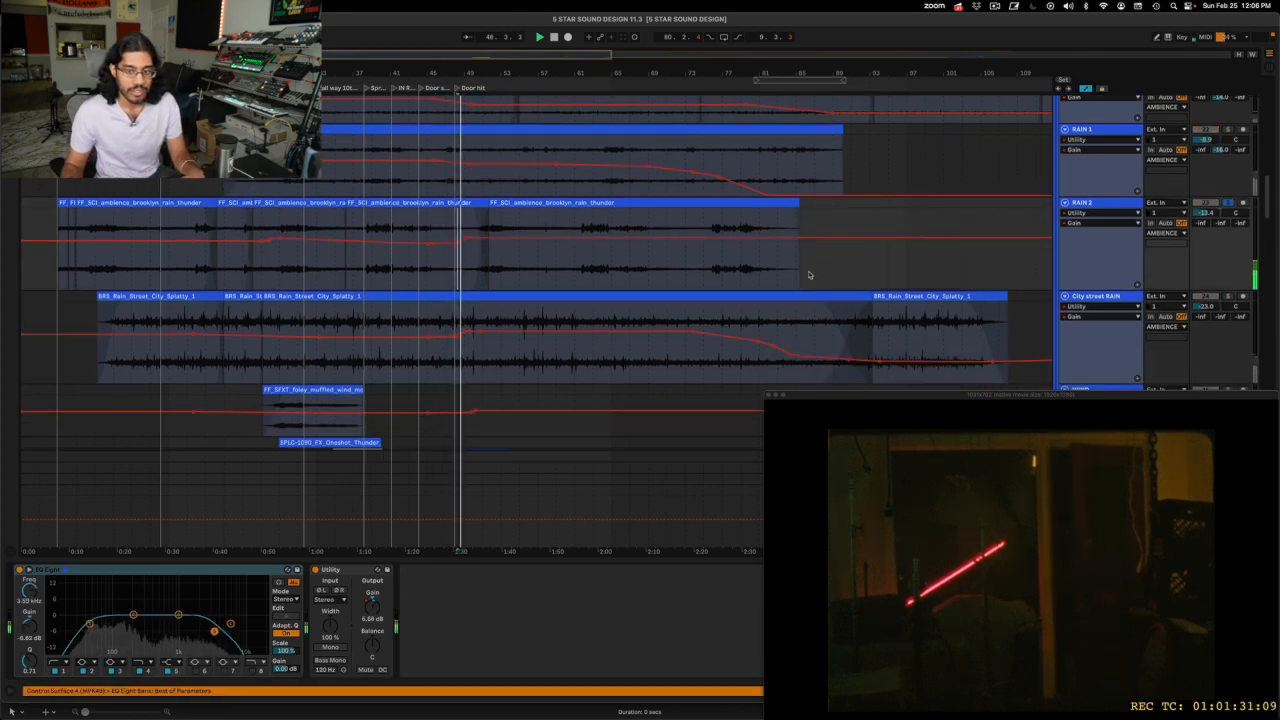
pyautogui.press('space')
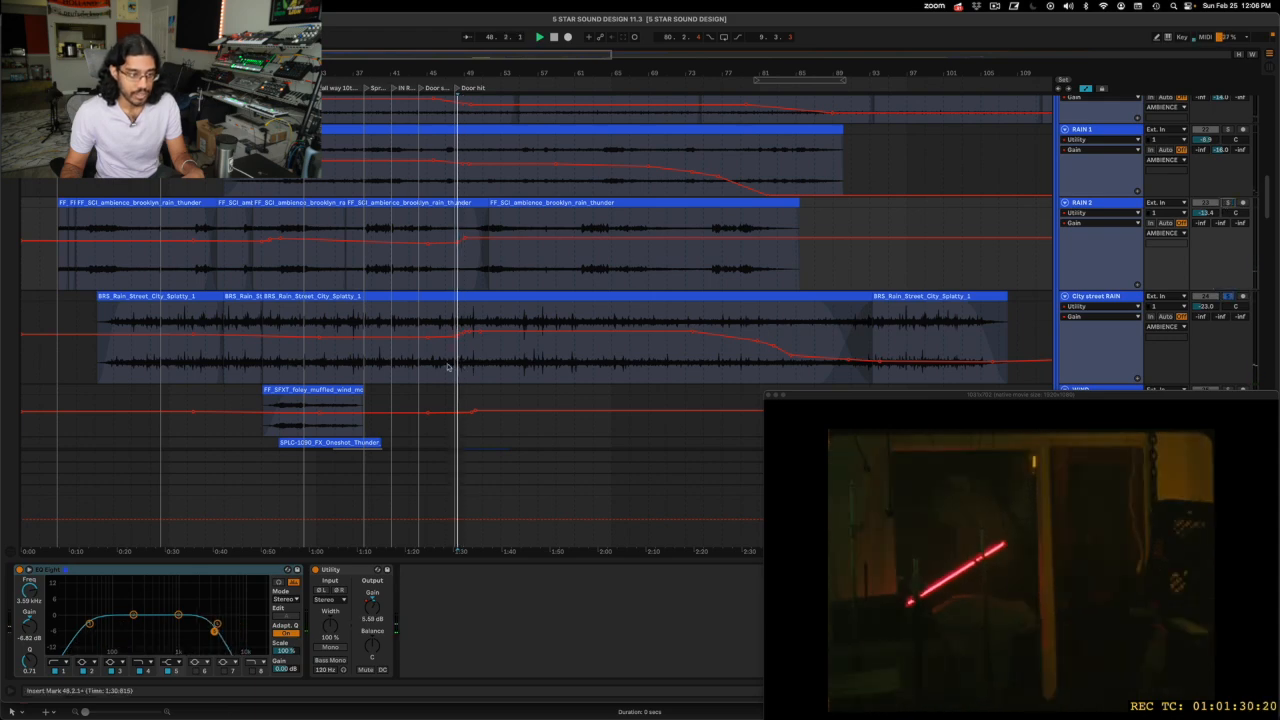
pyautogui.scroll(-2, 731, 320)
pyautogui.press('space')
pyautogui.click(1228, 242)
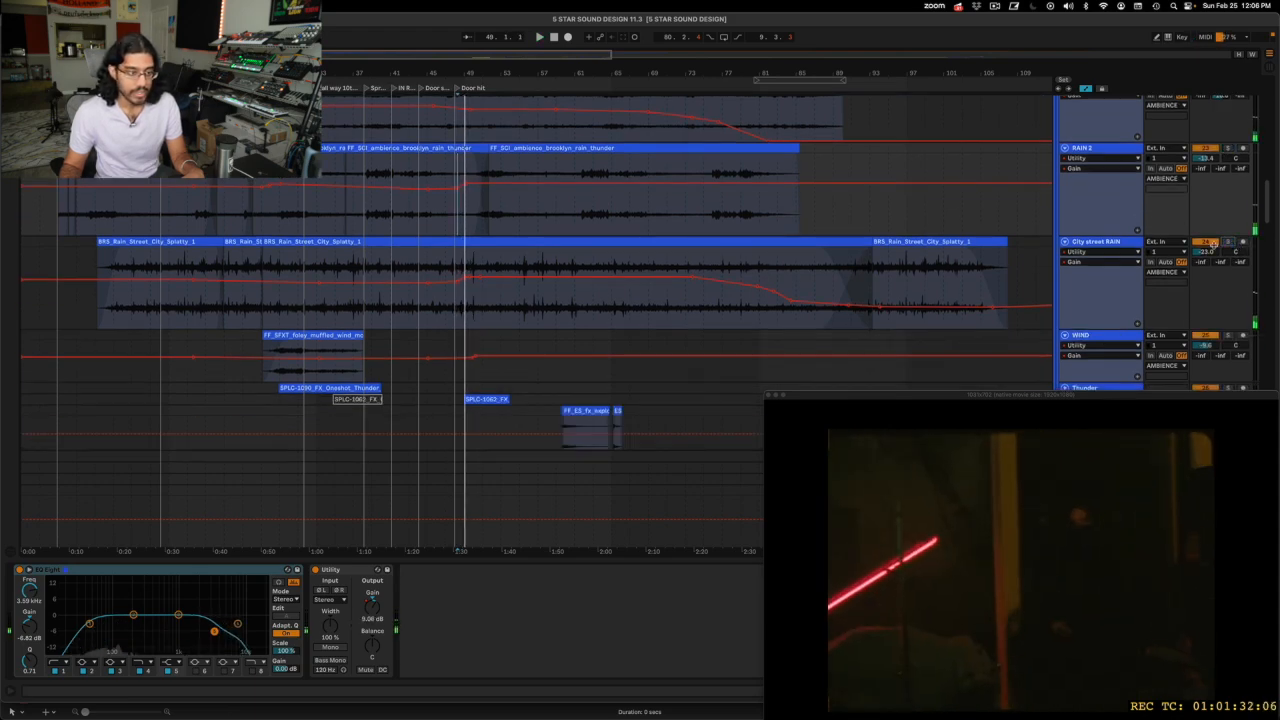
# Step: Solo the Thunder ambience track above THUNDER LFE 1 and play it from about 1:29 while watching its EQ Eight
pyautogui.scroll(-10, 1213, 244)
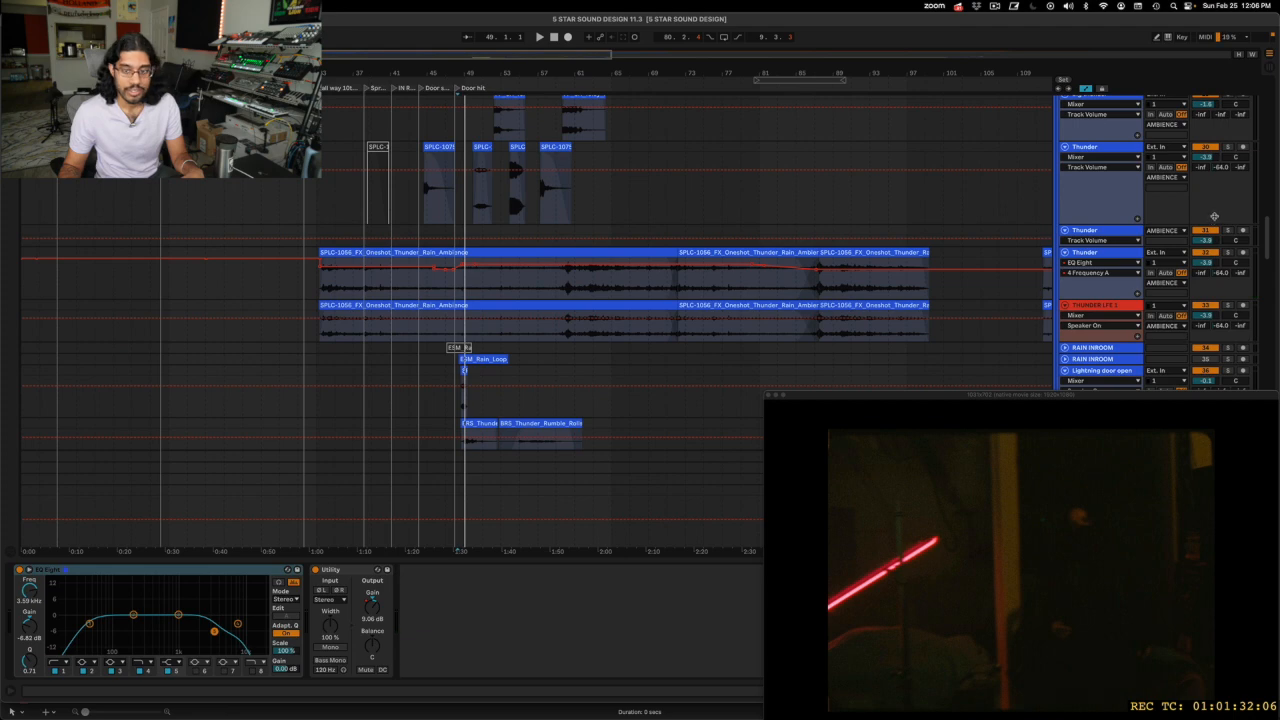
pyautogui.click(1227, 243)
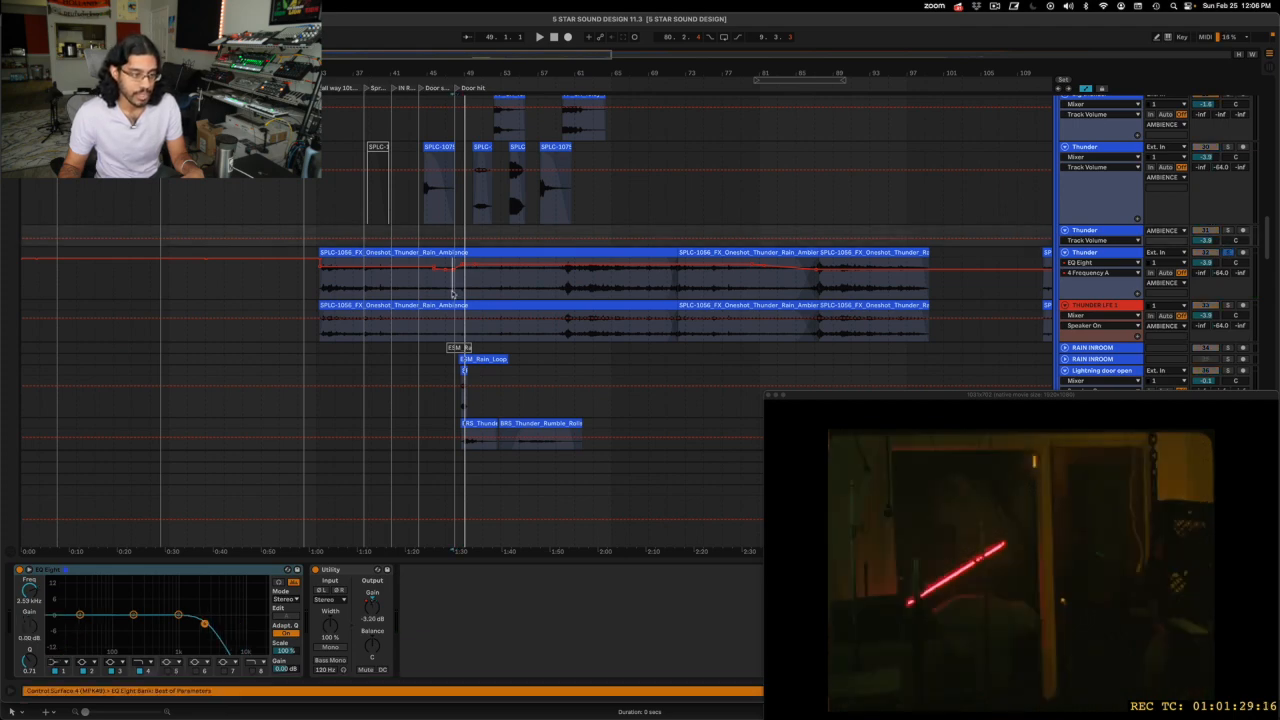
pyautogui.click(1145, 283)
pyautogui.press('space')
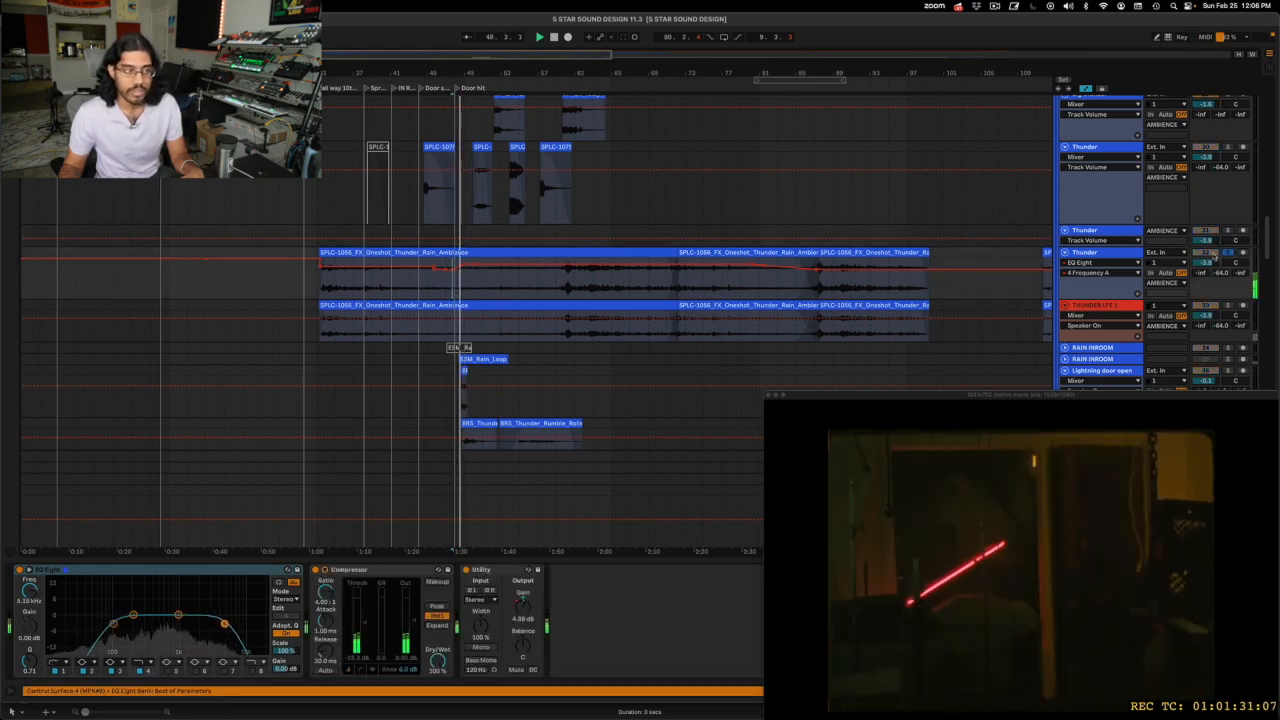
# Step: Solo the City street RAIN and RAIN 2 tracks during playback, audition them together past 1:40, and stop playback
pyautogui.scroll(8, 1225, 225)
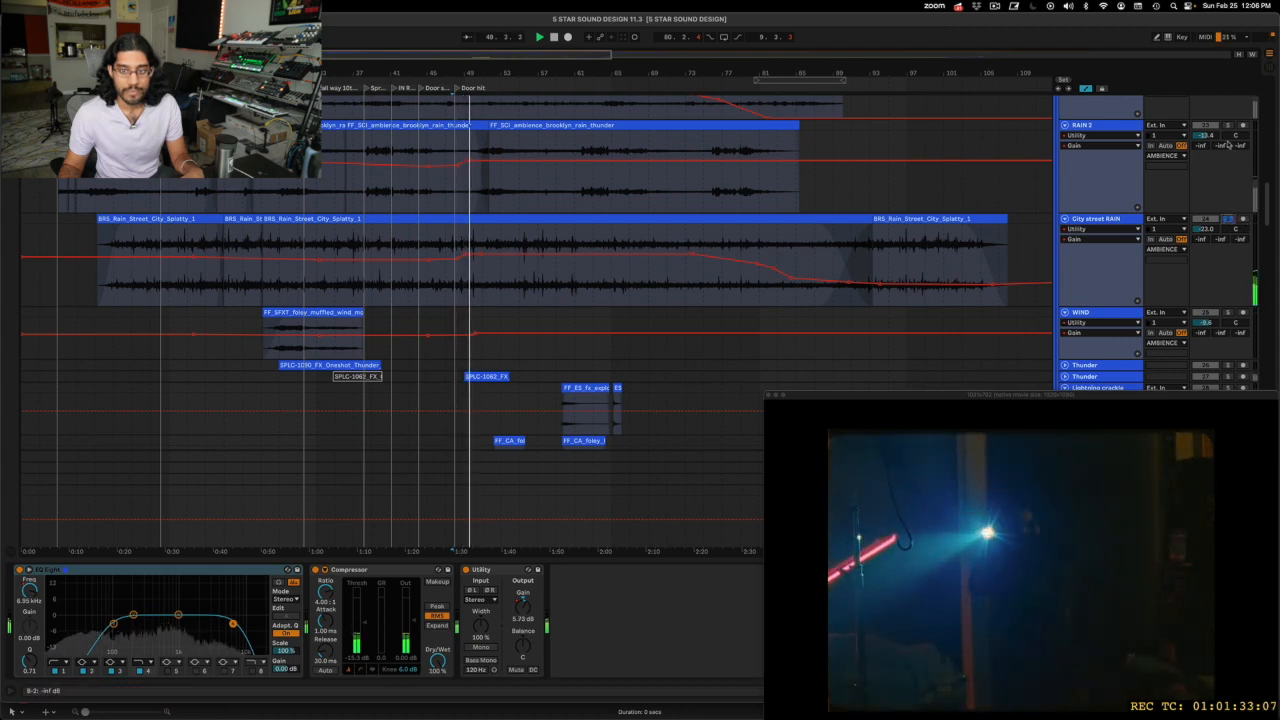
pyautogui.scroll(3, 1150, 182)
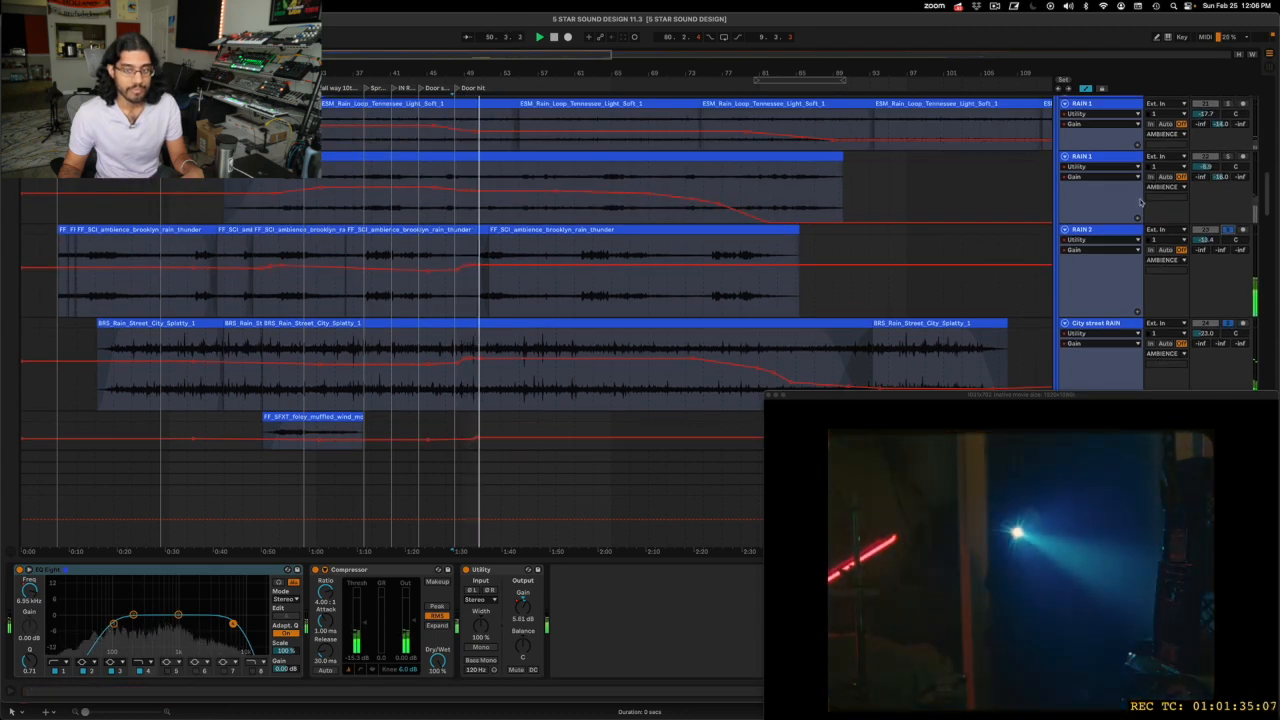
pyautogui.scroll(3, 1031, 260)
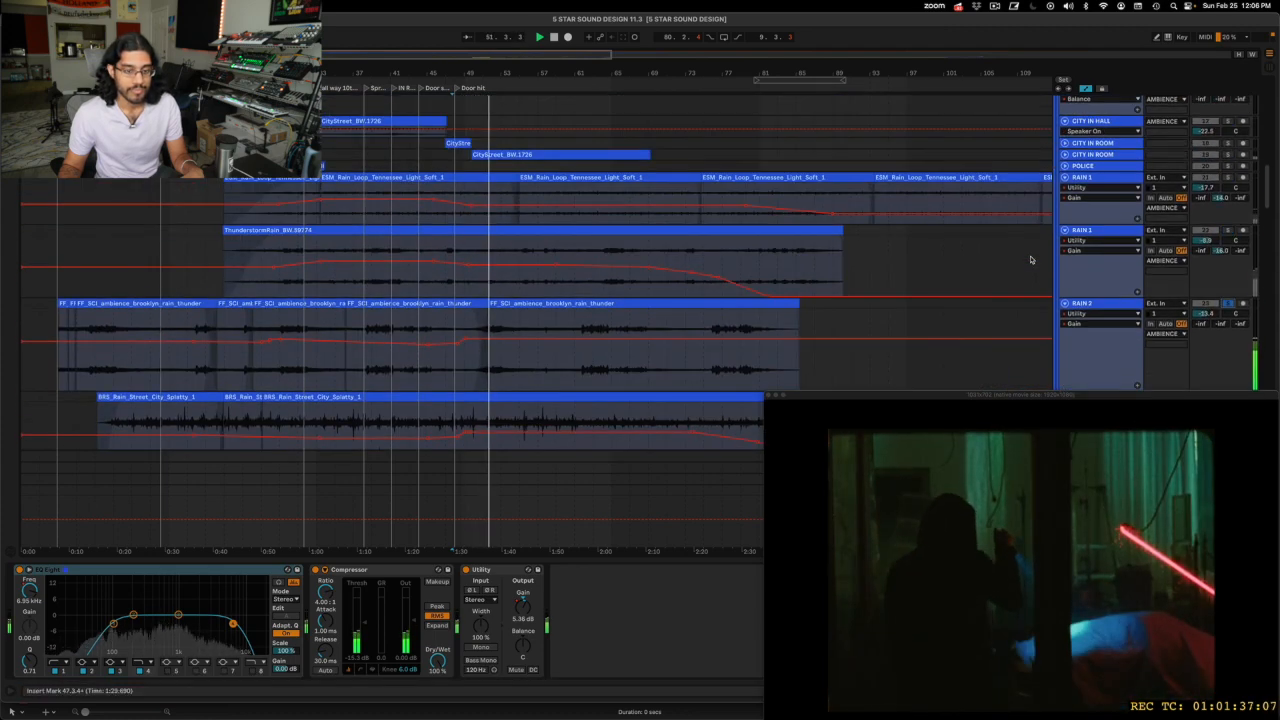
pyautogui.scroll(-6, 1031, 260)
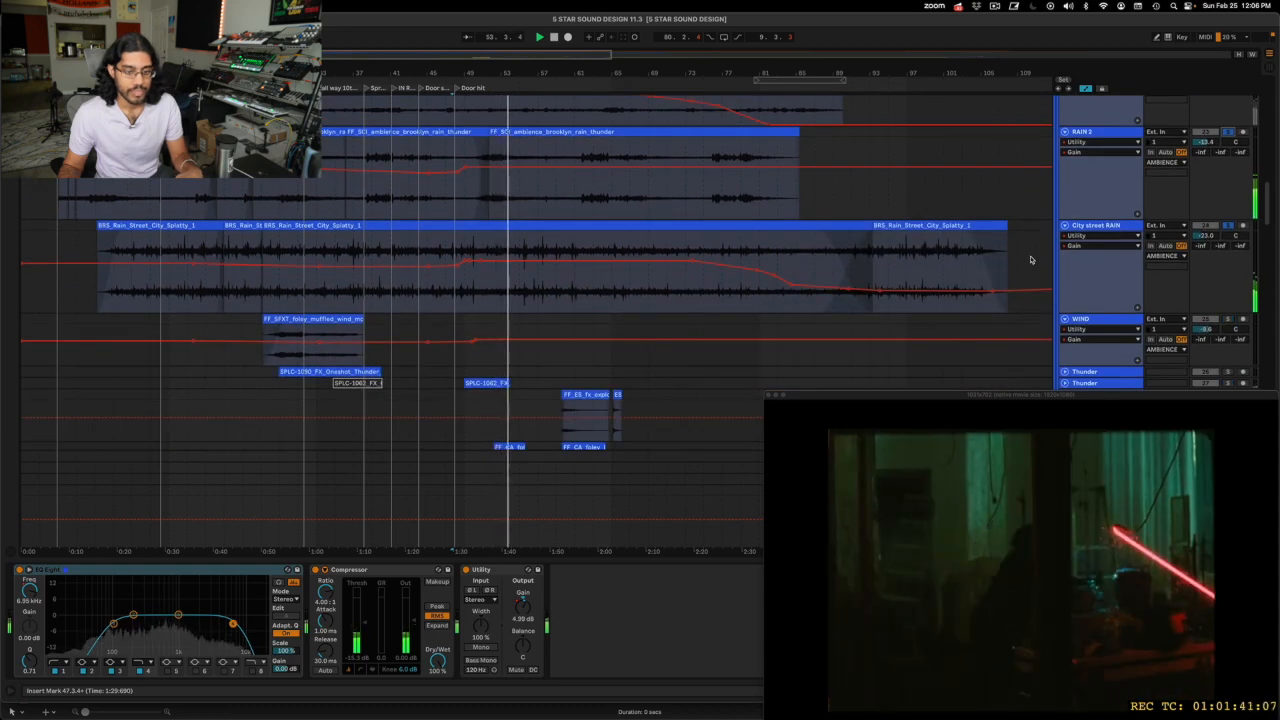
pyautogui.press('space')
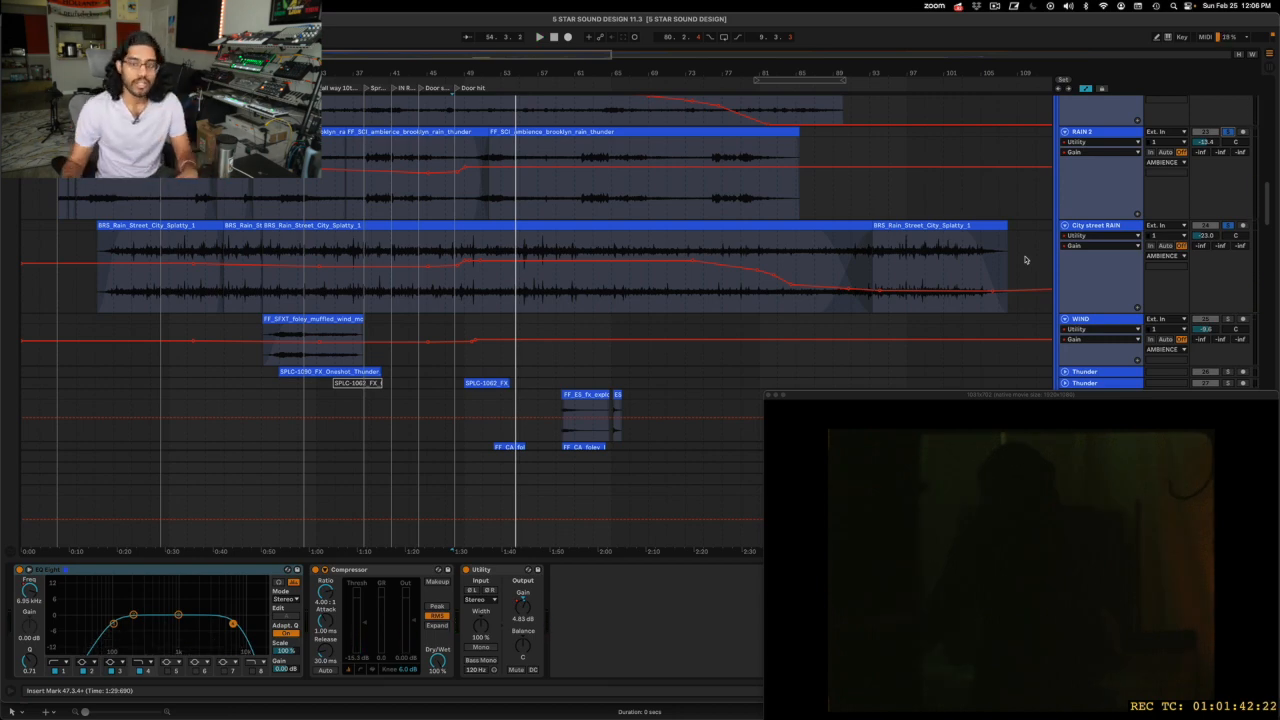
# Step: Examine the rain automation around Door hit on the upper RAIN 1 track and the EQ Eight frequency envelope on City street RAIN
pyautogui.scroll(2, 503, 191)
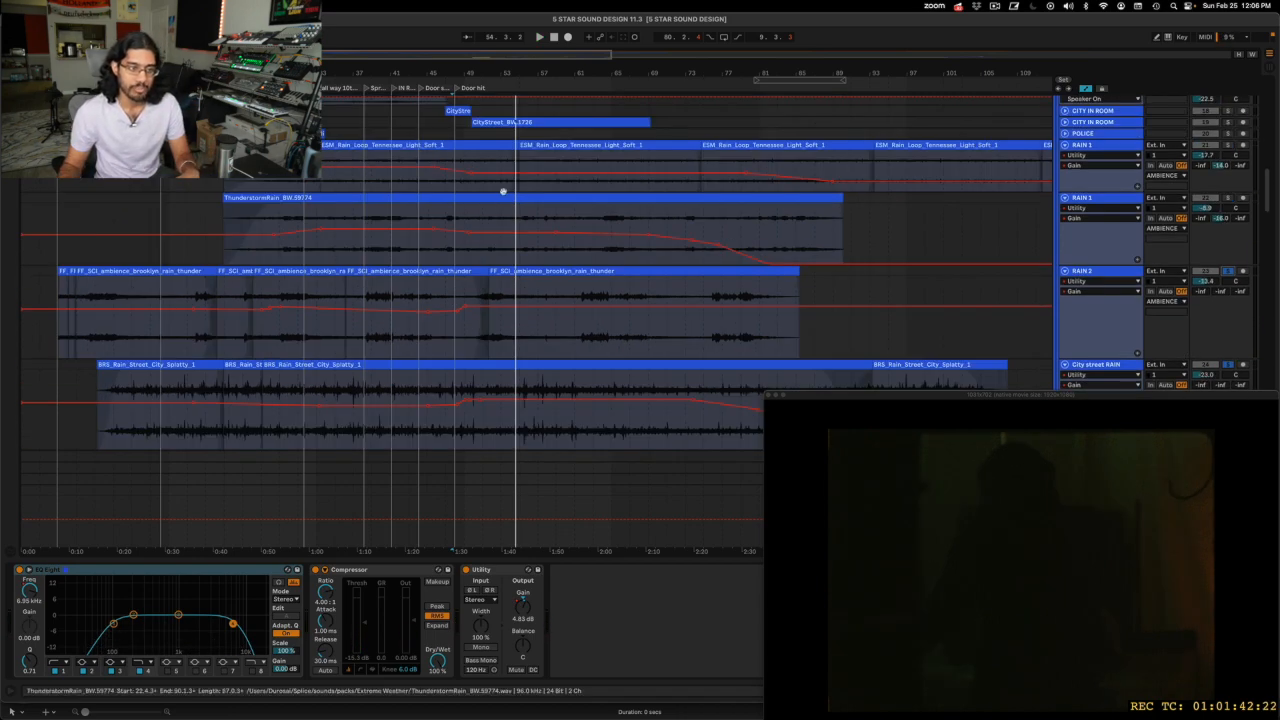
pyautogui.moveTo(446, 155); pyautogui.dragTo(473, 188)
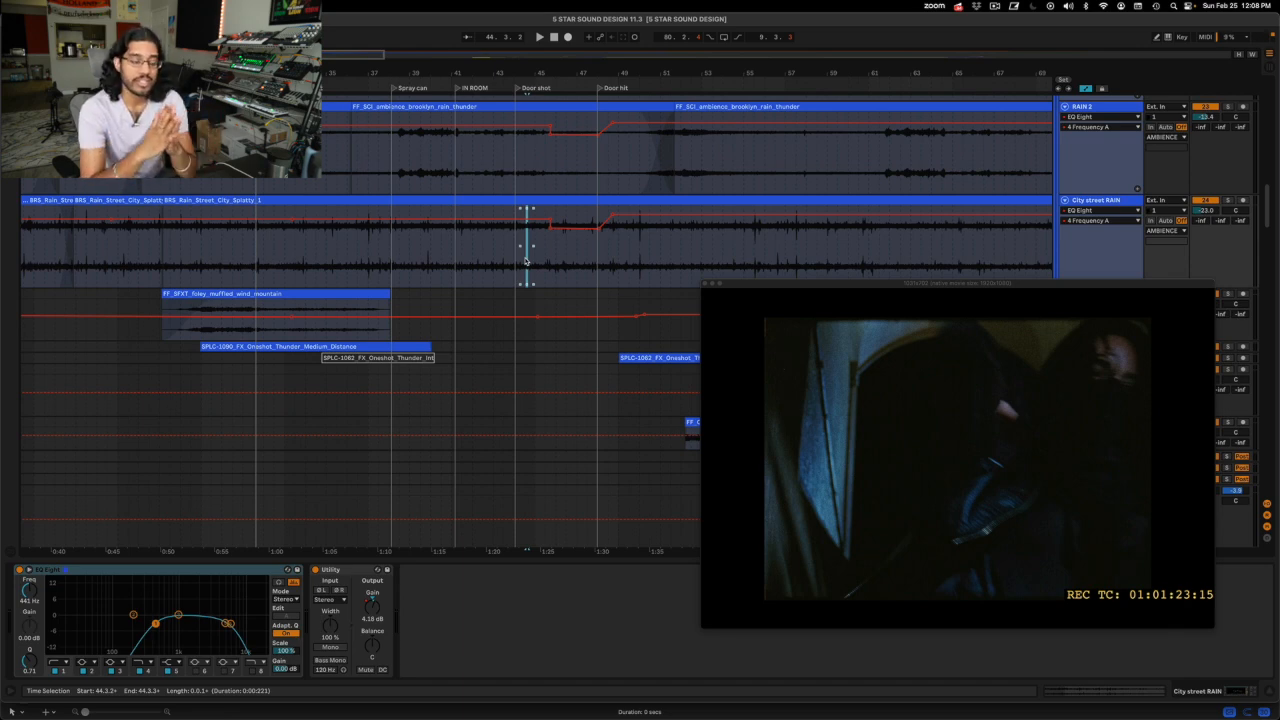
pyautogui.moveTo(575, 266); pyautogui.dragTo(596, 266)
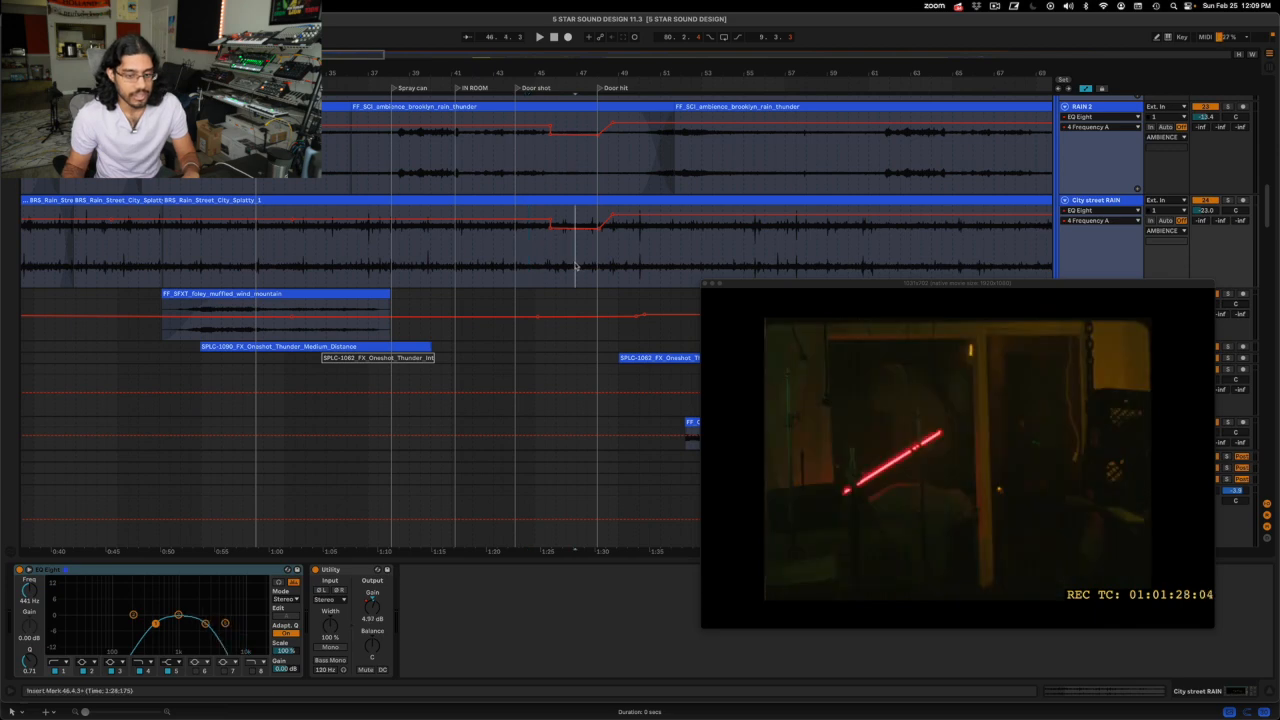
pyautogui.click(579, 267)
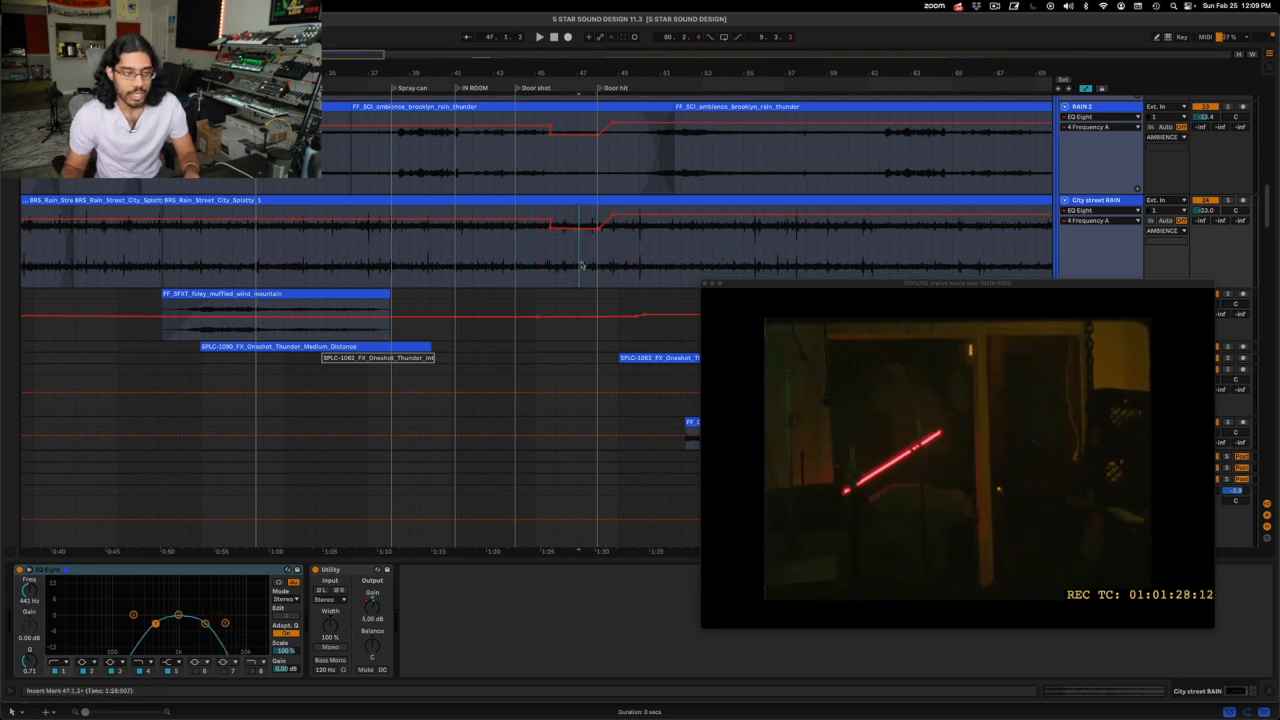
pyautogui.click(581, 265)
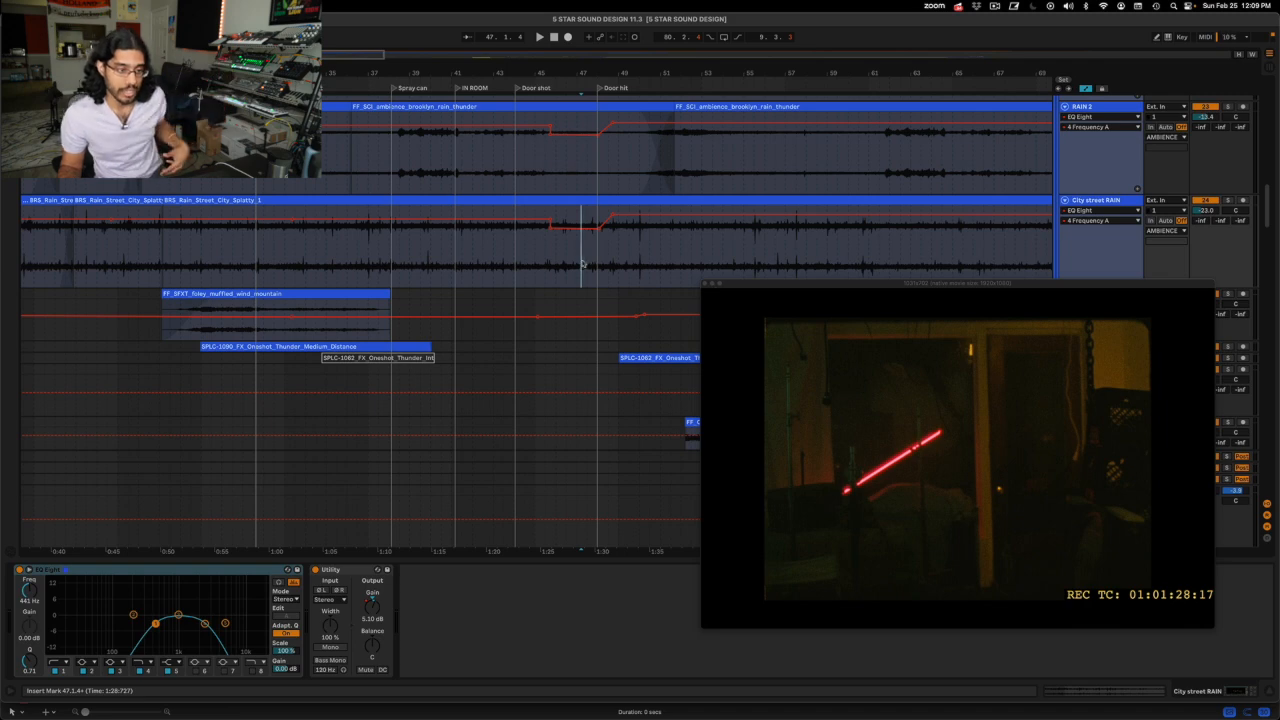
pyautogui.click(576, 261)
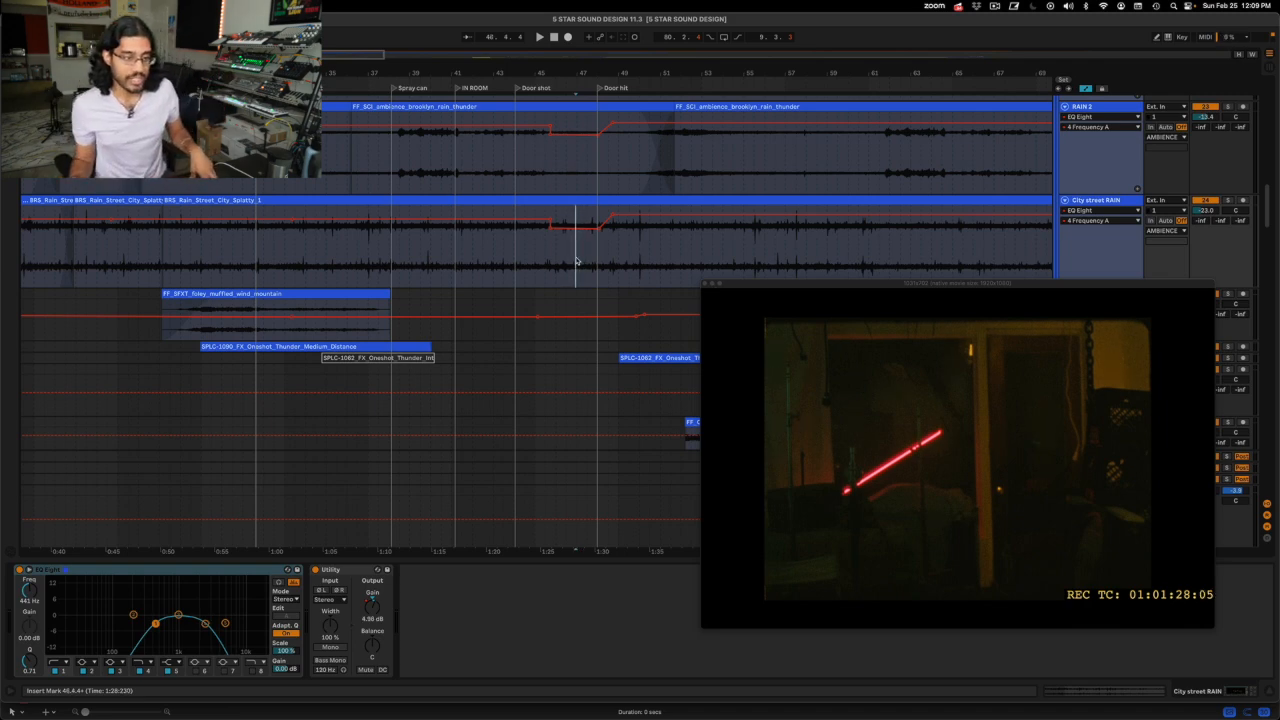
pyautogui.moveTo(576, 261); pyautogui.dragTo(648, 265)
pyautogui.click(567, 260)
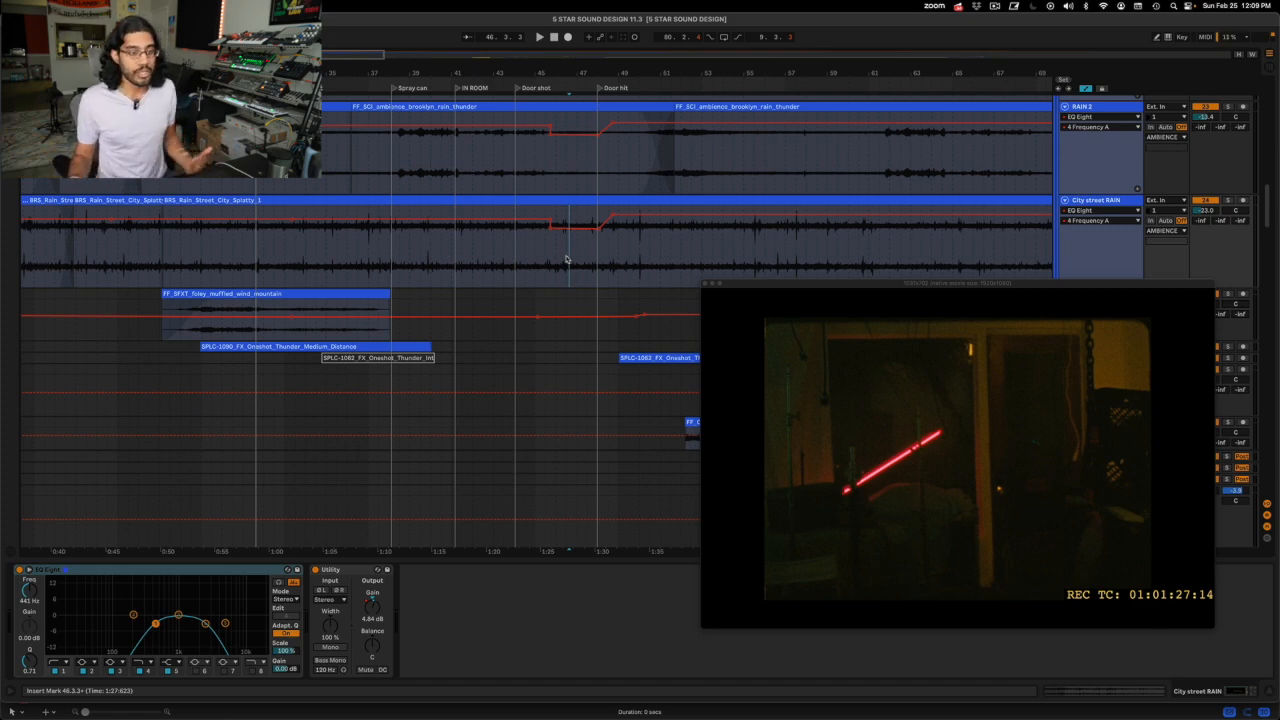
pyautogui.click(566, 259)
pyautogui.click(582, 256)
# Step: Show the devices of the two RAIN 1 tracks in turn and compare their EQ Eight curves at about 1:28
pyautogui.scroll(5, 575, 265)
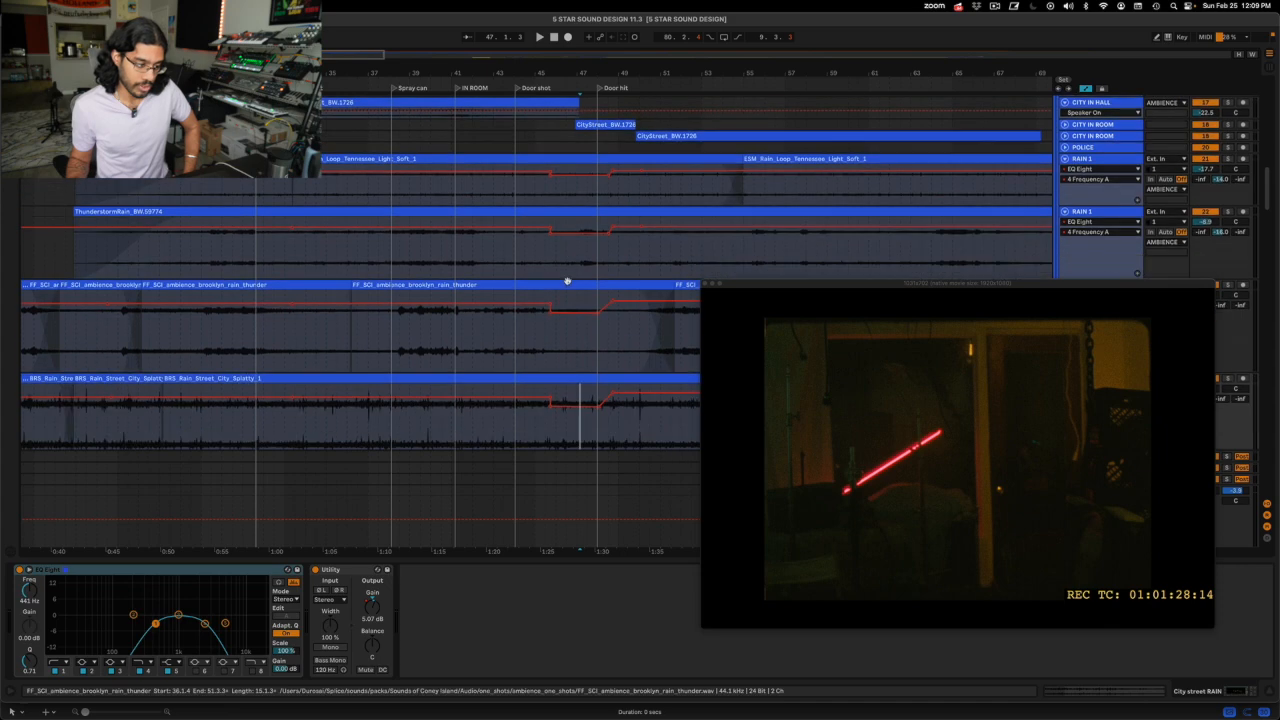
pyautogui.scroll(-2, 567, 281)
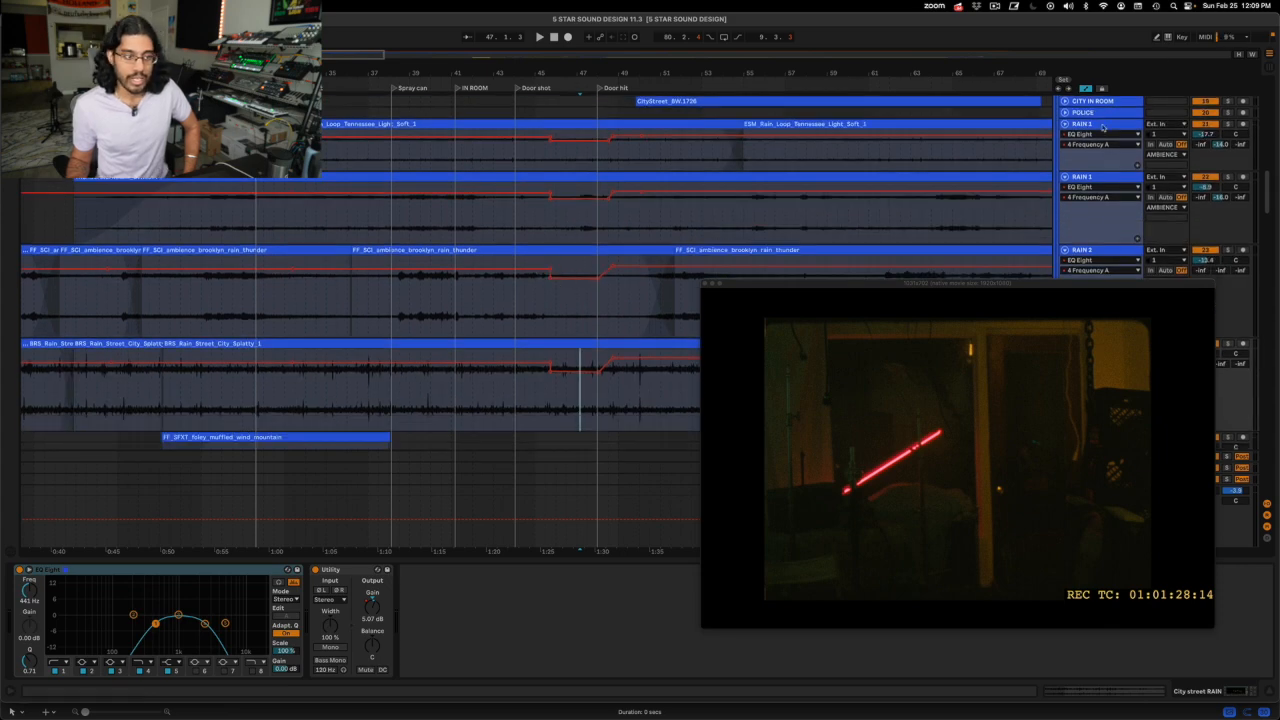
pyautogui.click(565, 144)
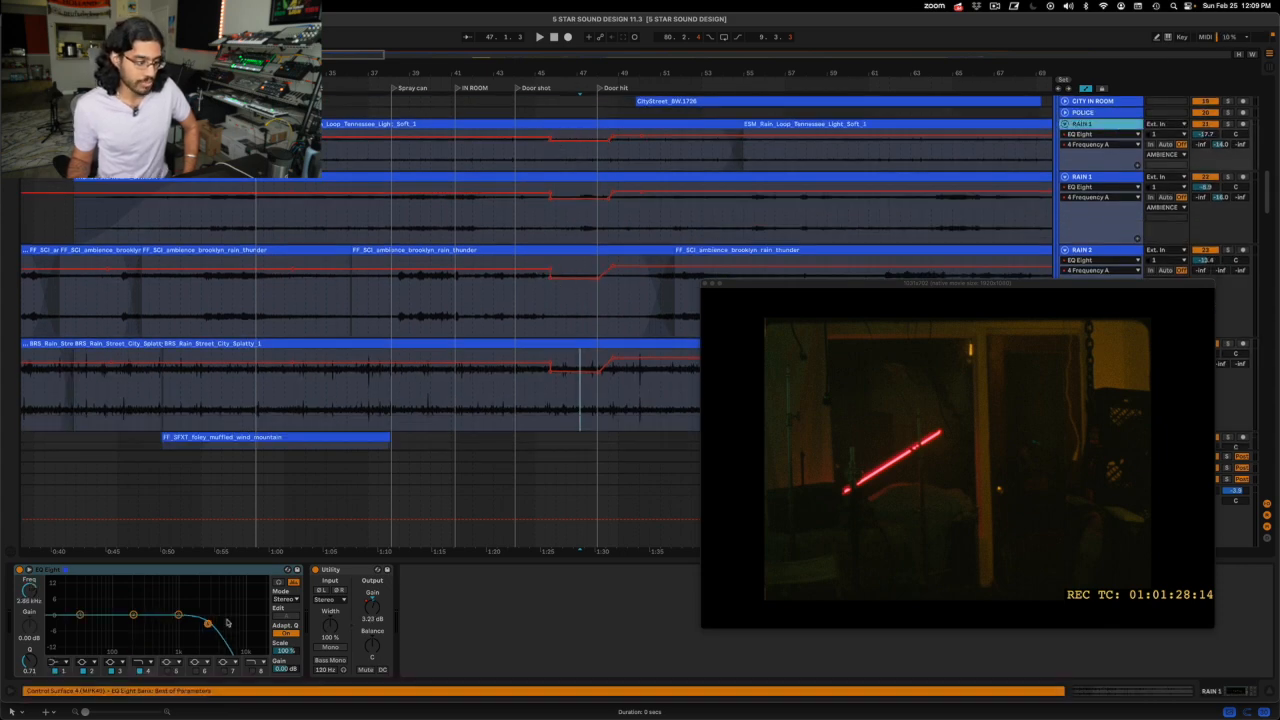
pyautogui.click(1099, 186)
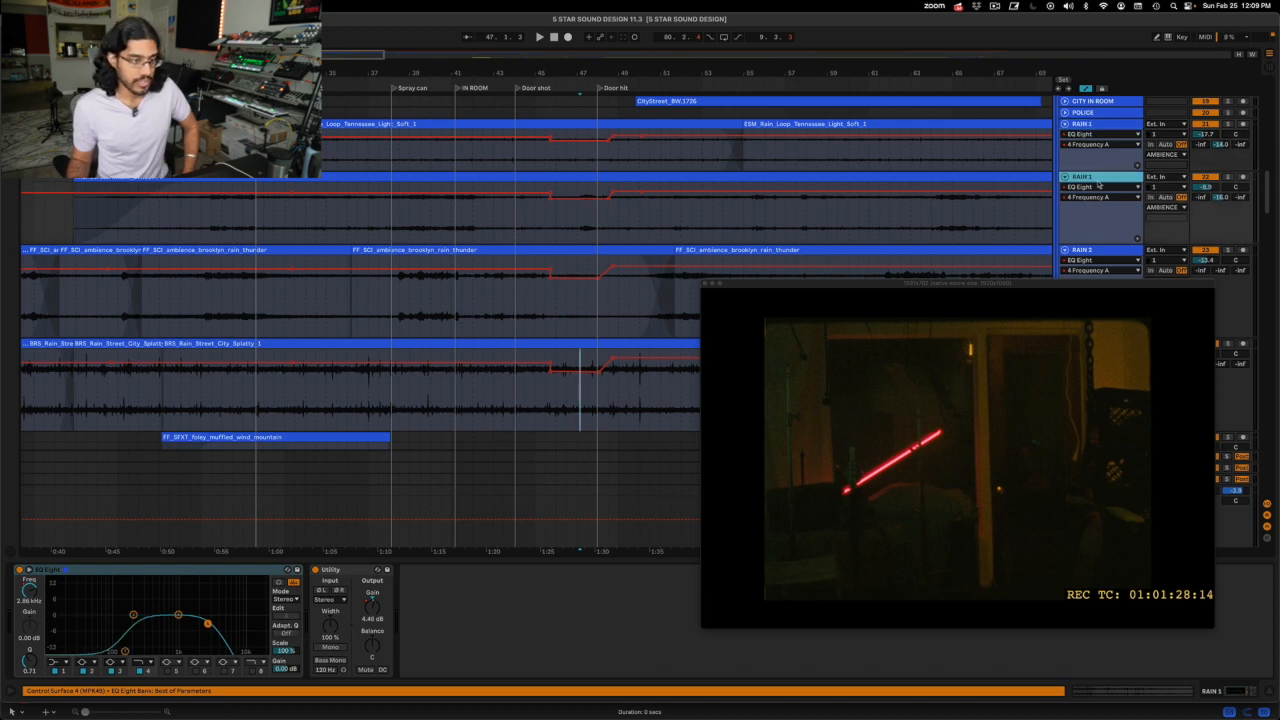
# Step: Switch between the upper and lower RAIN 1 tracks to check their EQ Eight settings at about 1:27
pyautogui.click(571, 157)
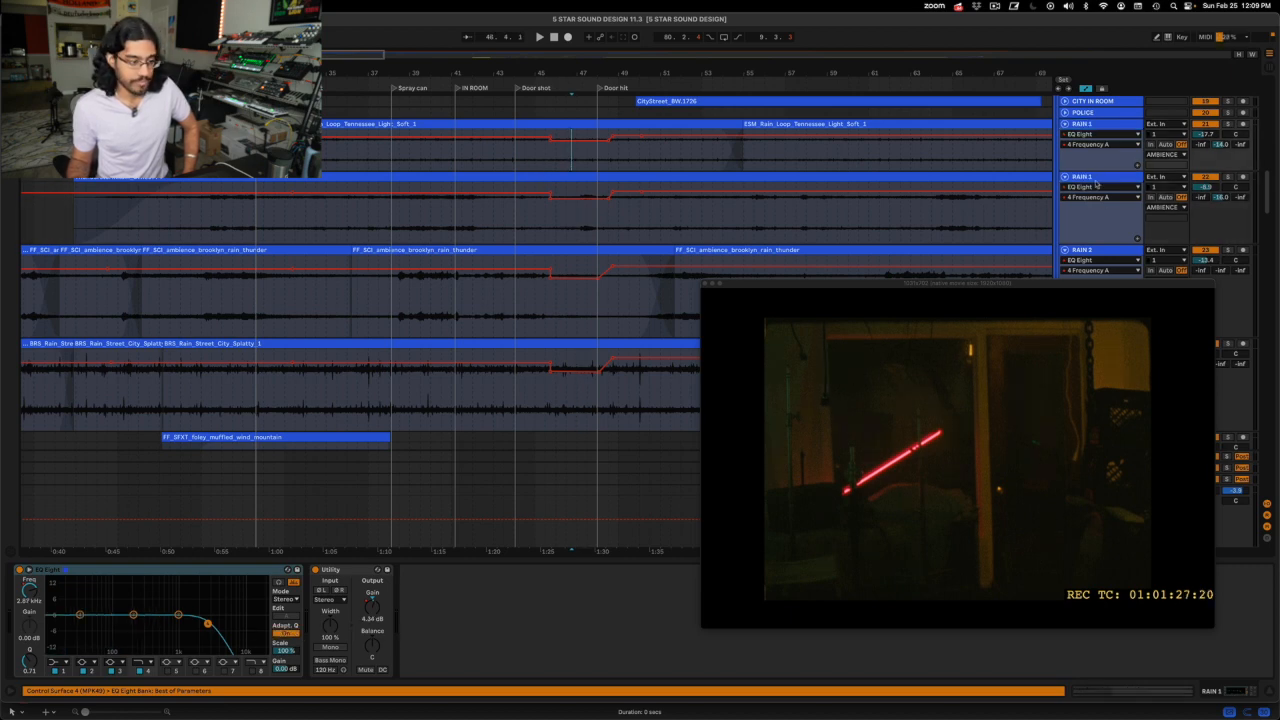
pyautogui.click(1097, 182)
pyautogui.scroll(-2, 1060, 208)
pyautogui.click(1082, 214)
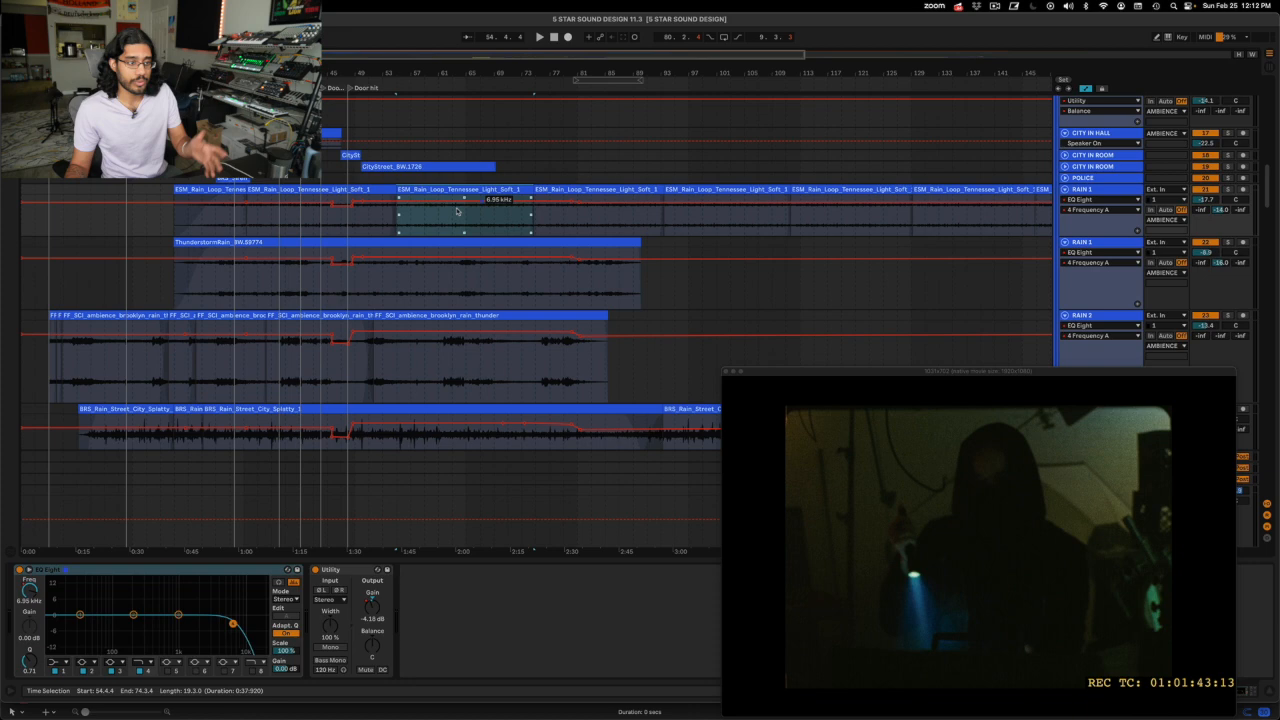
# Step: Examine the EQ Eight frequency automation across the upper RAIN 1 track's rain loop clips from about 1:43 to 2:39
pyautogui.moveTo(416, 215); pyautogui.dragTo(562, 220)
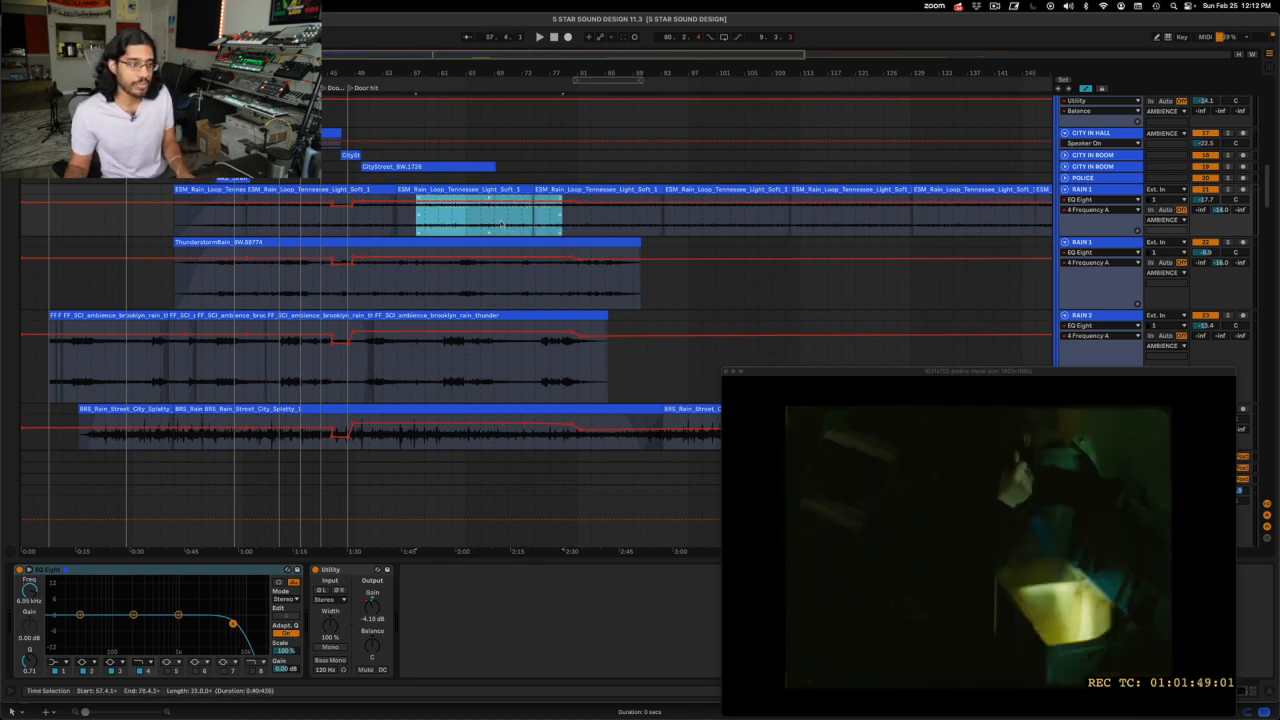
pyautogui.click(501, 188)
pyautogui.click(490, 187)
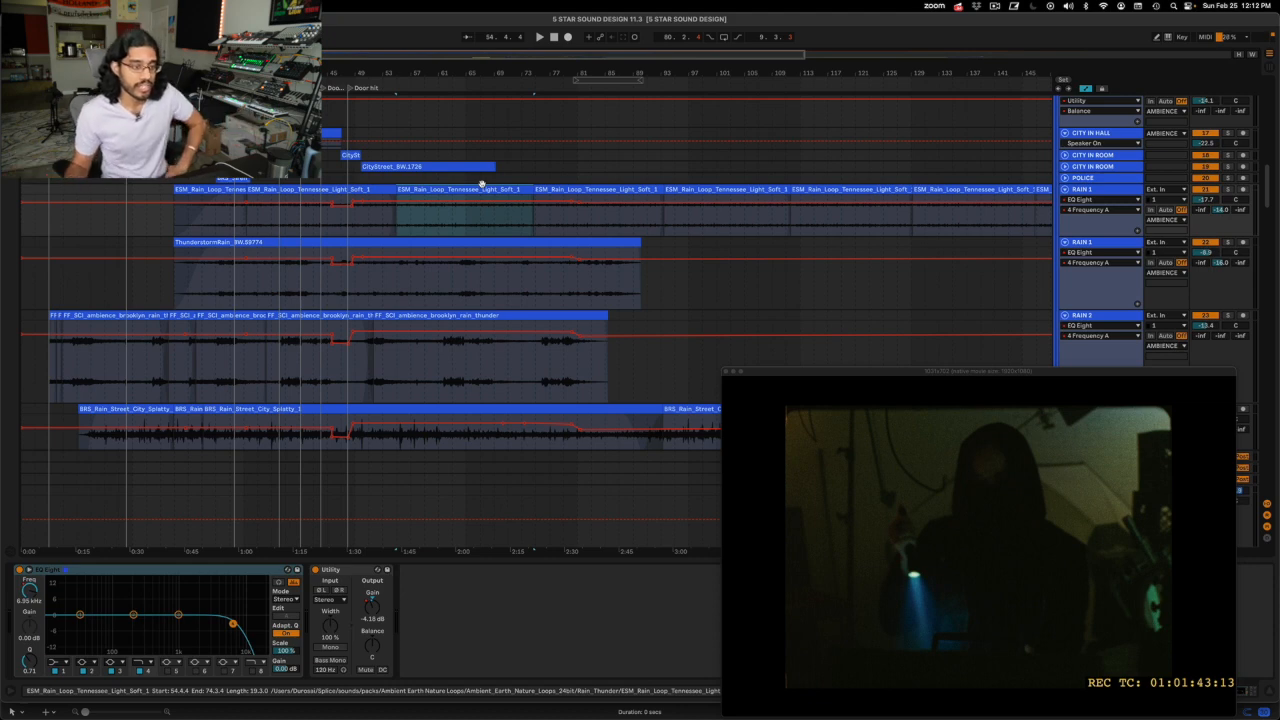
pyautogui.moveTo(484, 229); pyautogui.dragTo(600, 233)
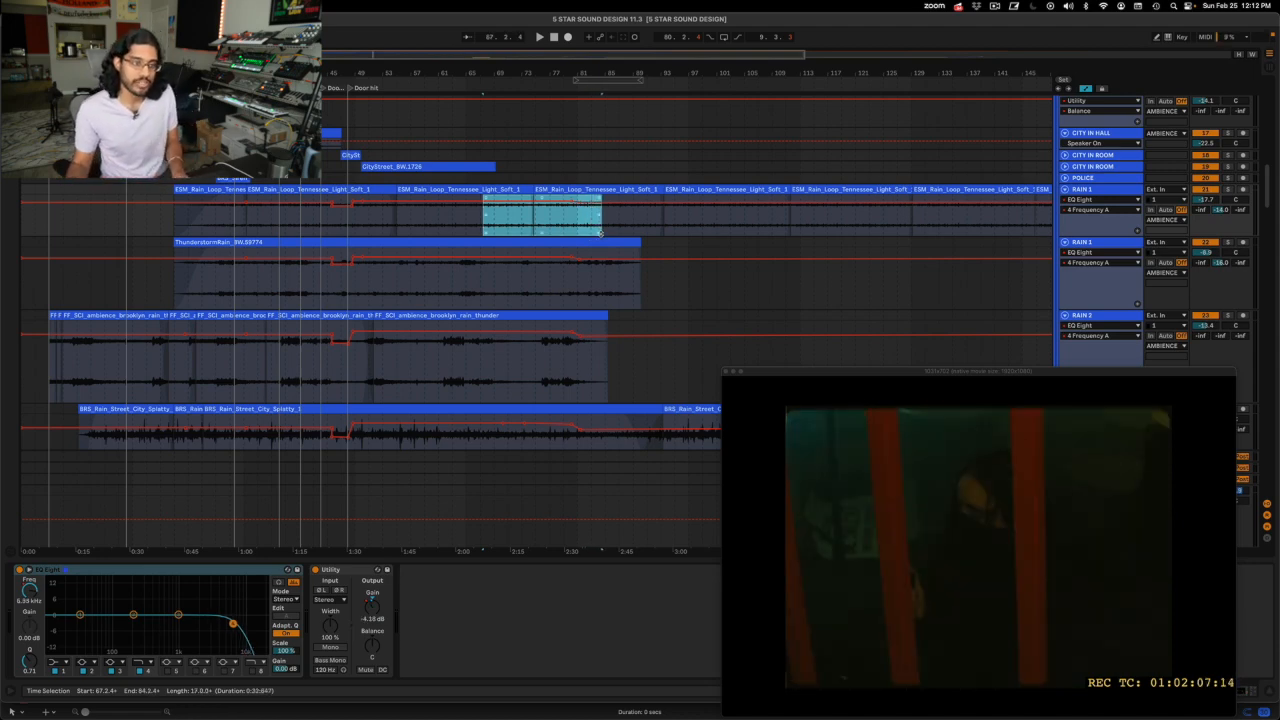
pyautogui.click(586, 229)
pyautogui.click(562, 222)
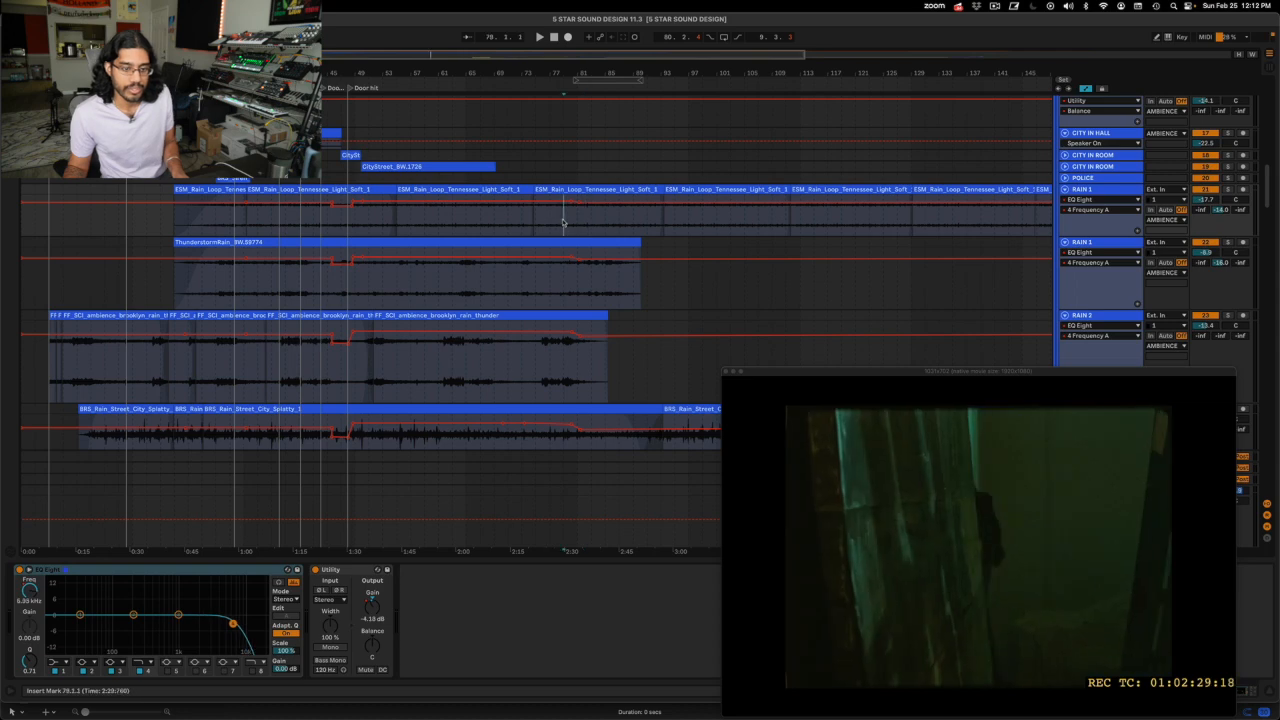
# Step: Play the rain tracks from about 2:10, follow their frequency automation against the video past 2:36, and stop playback
pyautogui.click(517, 223)
pyautogui.press('space')
pyautogui.click(496, 220)
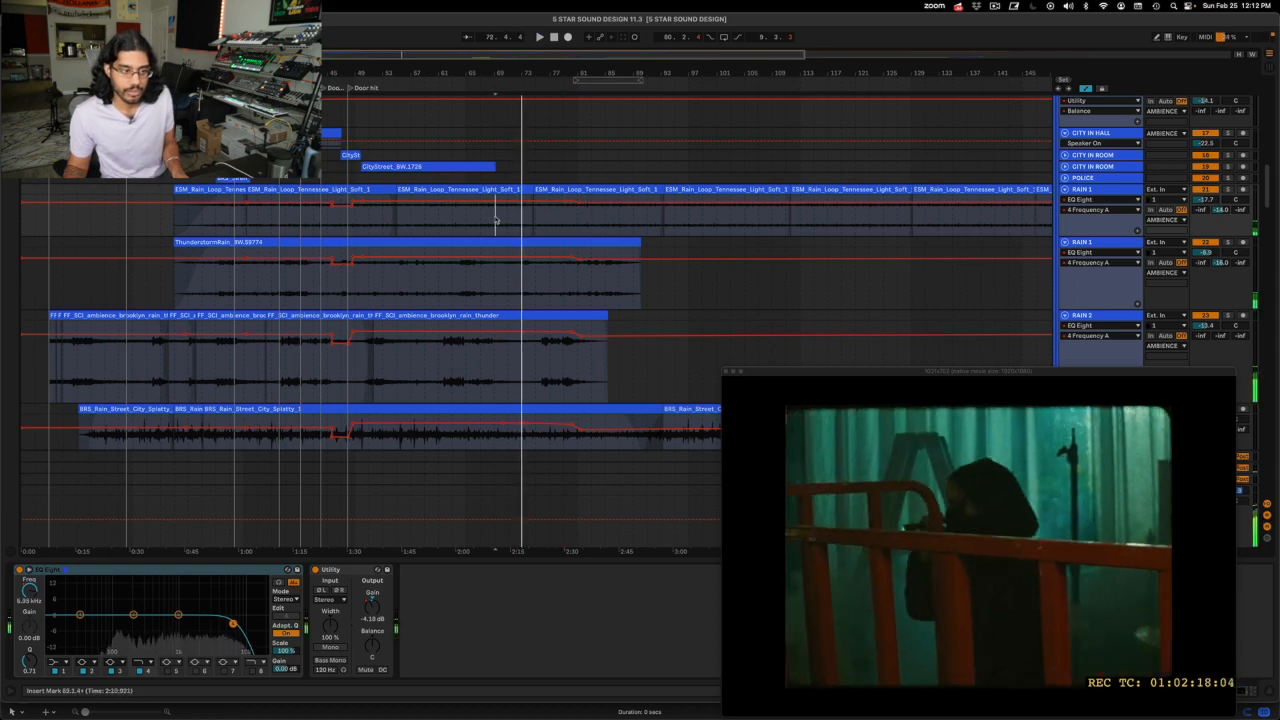
pyautogui.press('space')
pyautogui.press('space')
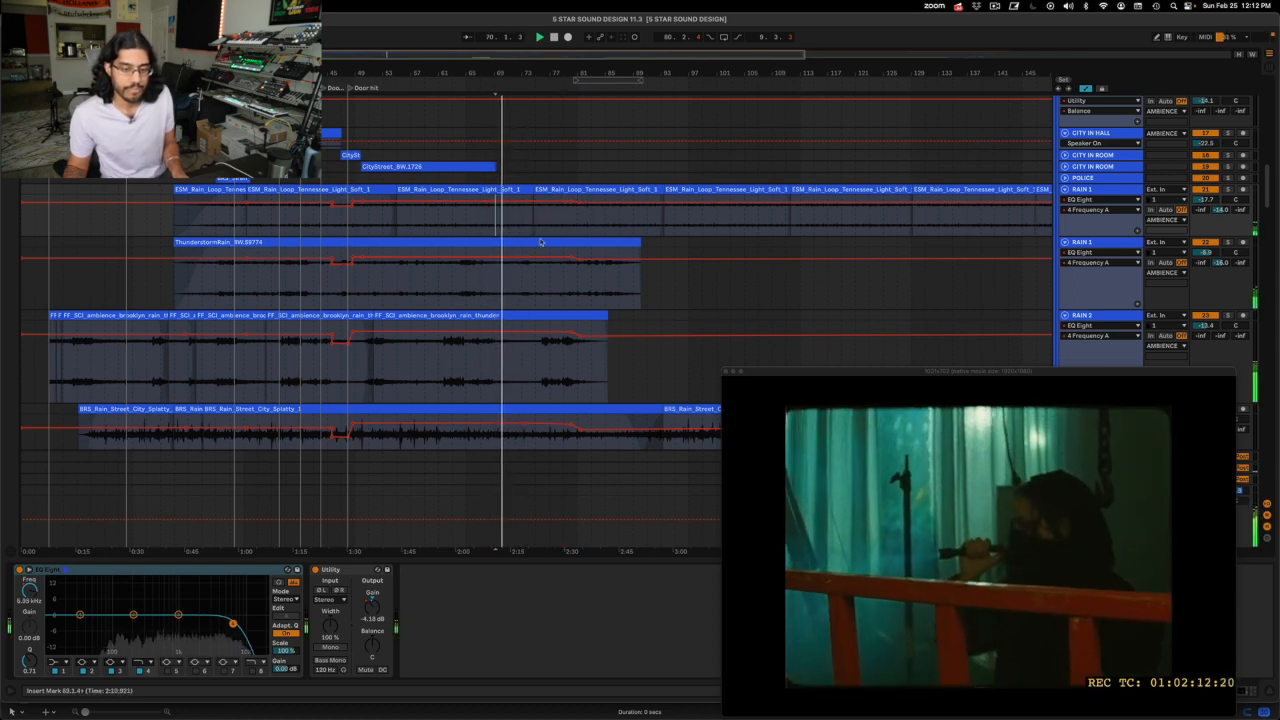
pyautogui.scroll(-3, 563, 290)
pyautogui.scroll(-1, 560, 292)
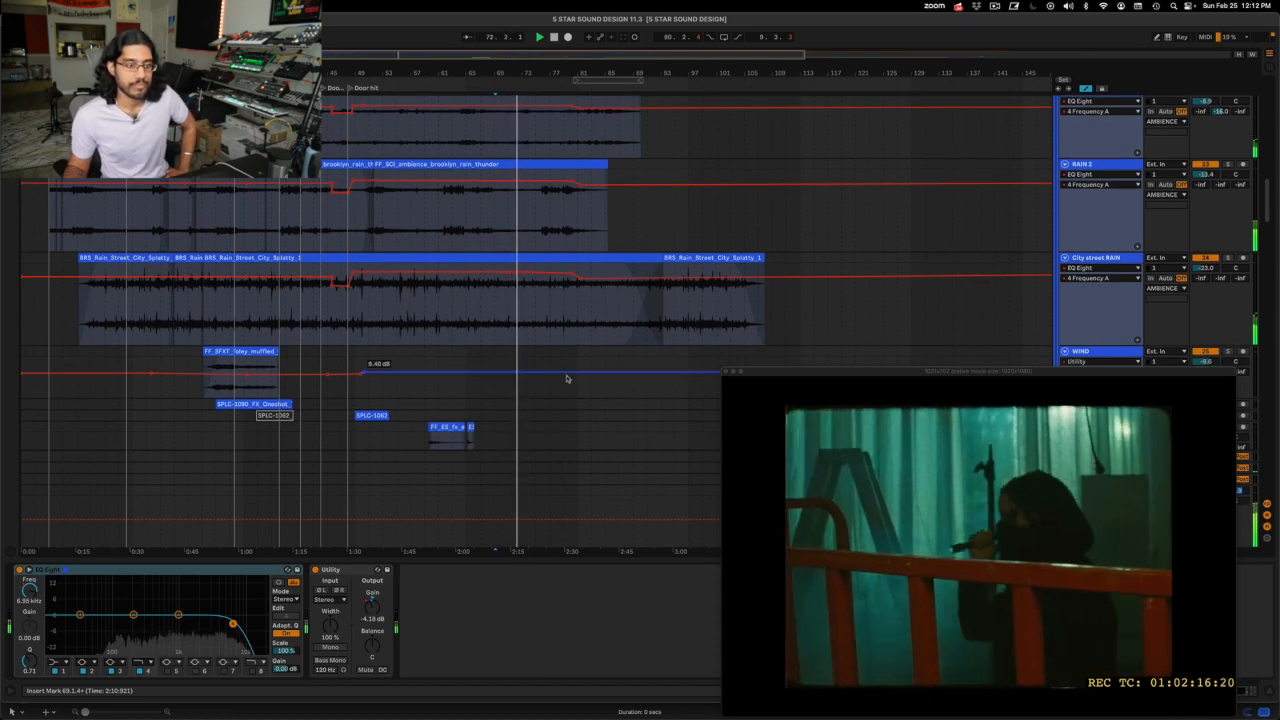
pyautogui.scroll(2, 565, 375)
pyautogui.scroll(1, 565, 375)
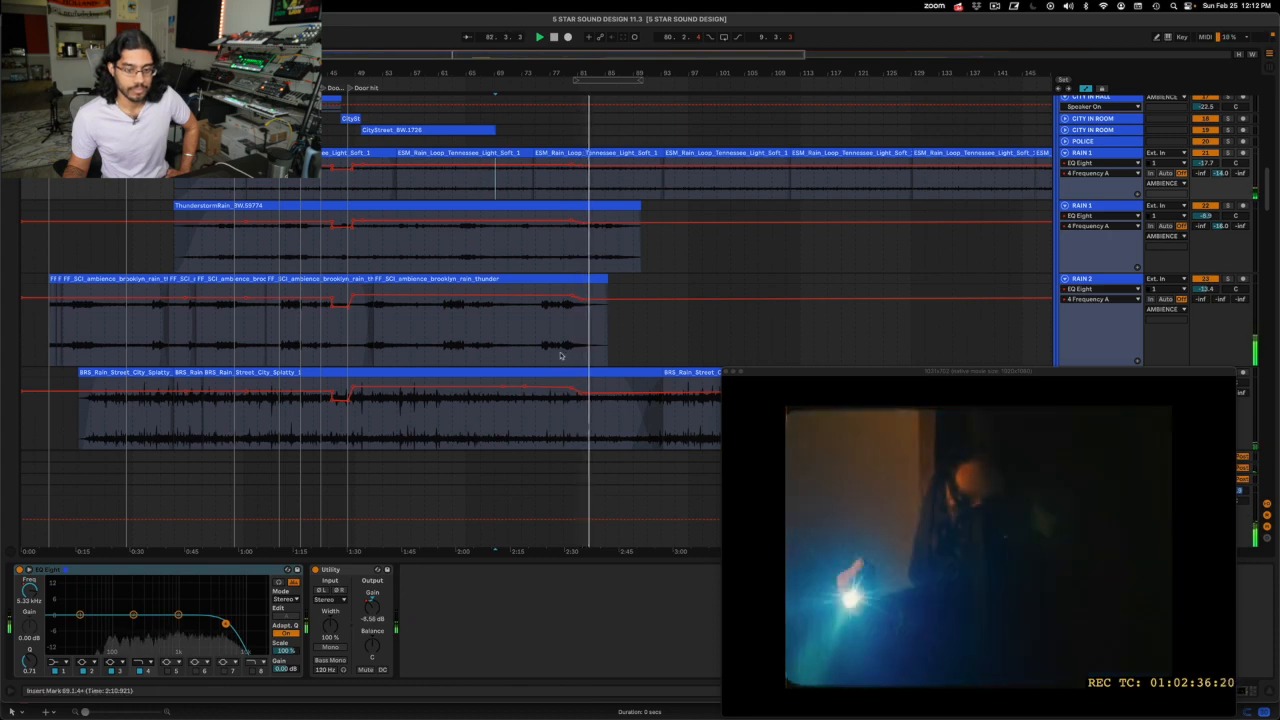
pyautogui.press('space')
# Step: Examine the frequency automation drop on the lower RAIN 1 track's ThunderstormRain clip around 2:32 and the section after it
pyautogui.click(575, 250)
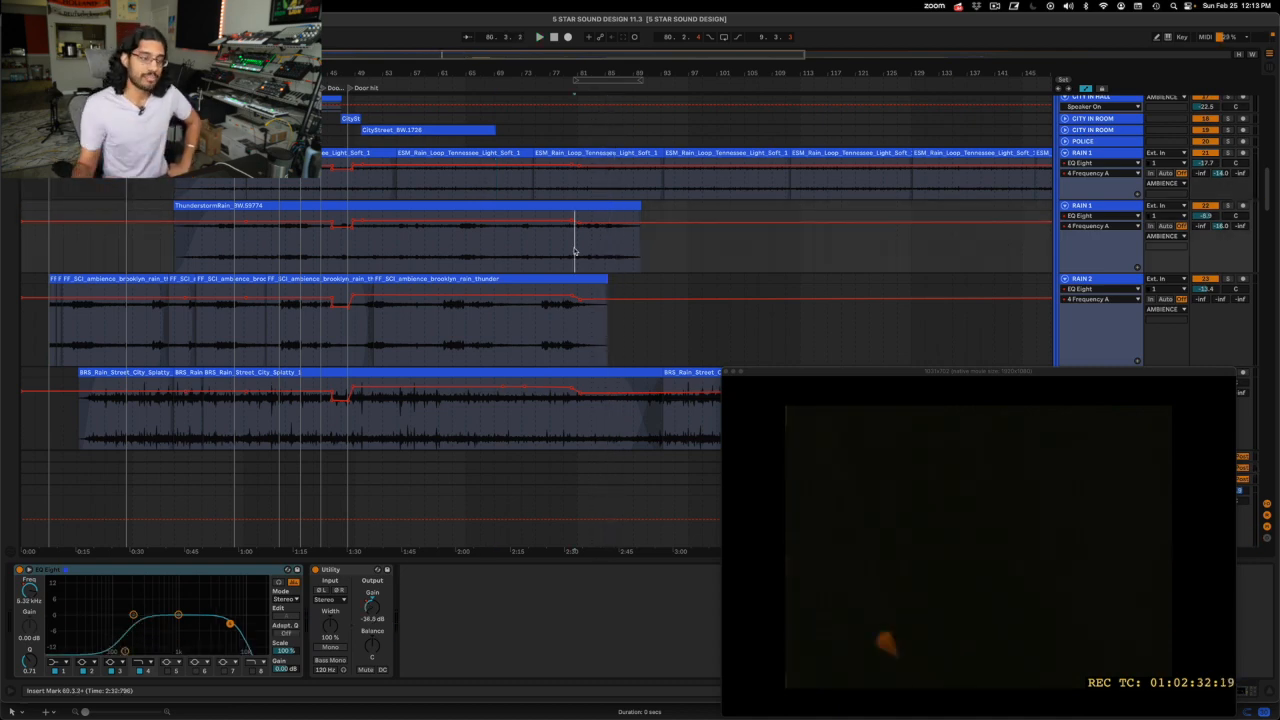
pyautogui.moveTo(557, 248); pyautogui.dragTo(577, 251)
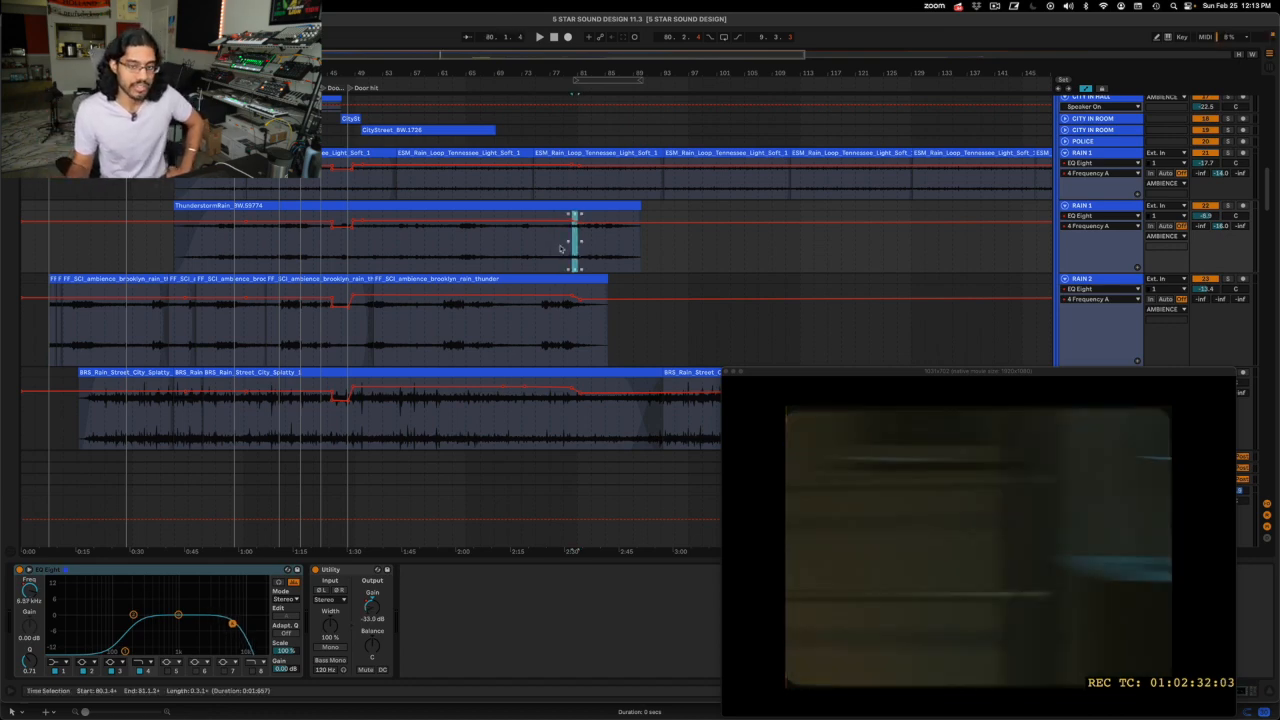
pyautogui.click(560, 249)
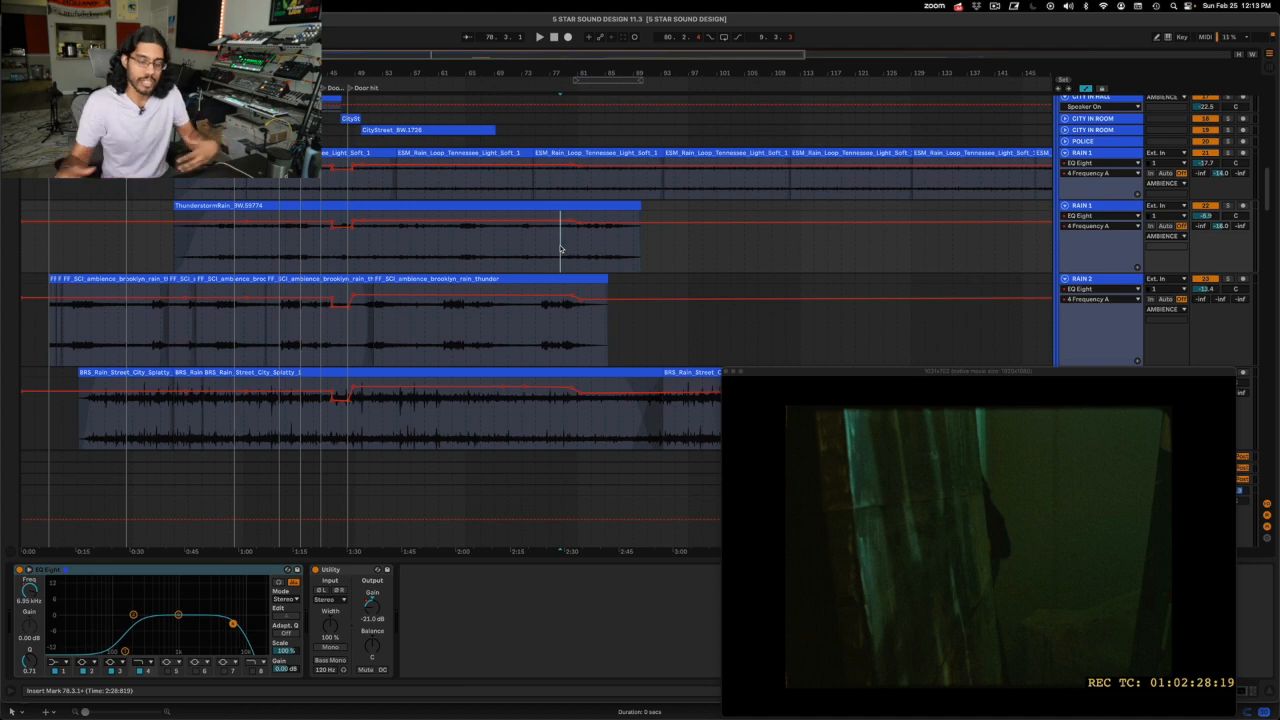
pyautogui.moveTo(560, 249); pyautogui.dragTo(578, 249)
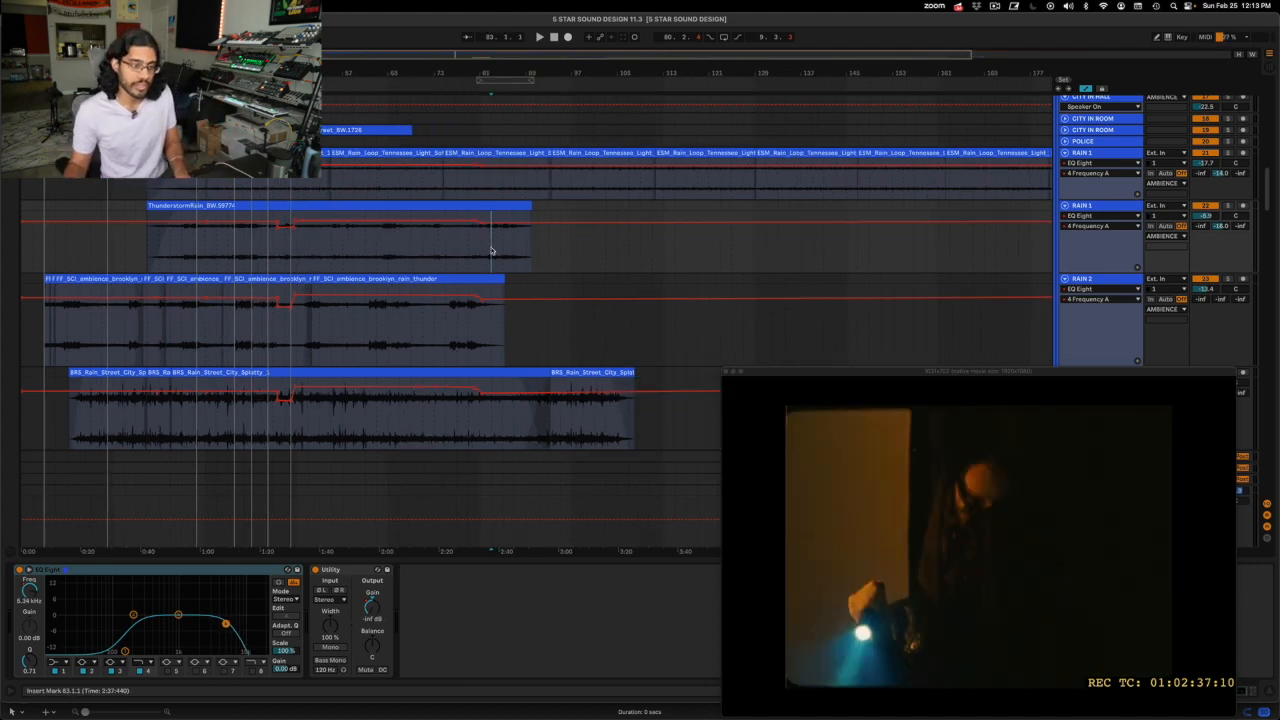
pyautogui.moveTo(492, 250); pyautogui.dragTo(507, 253)
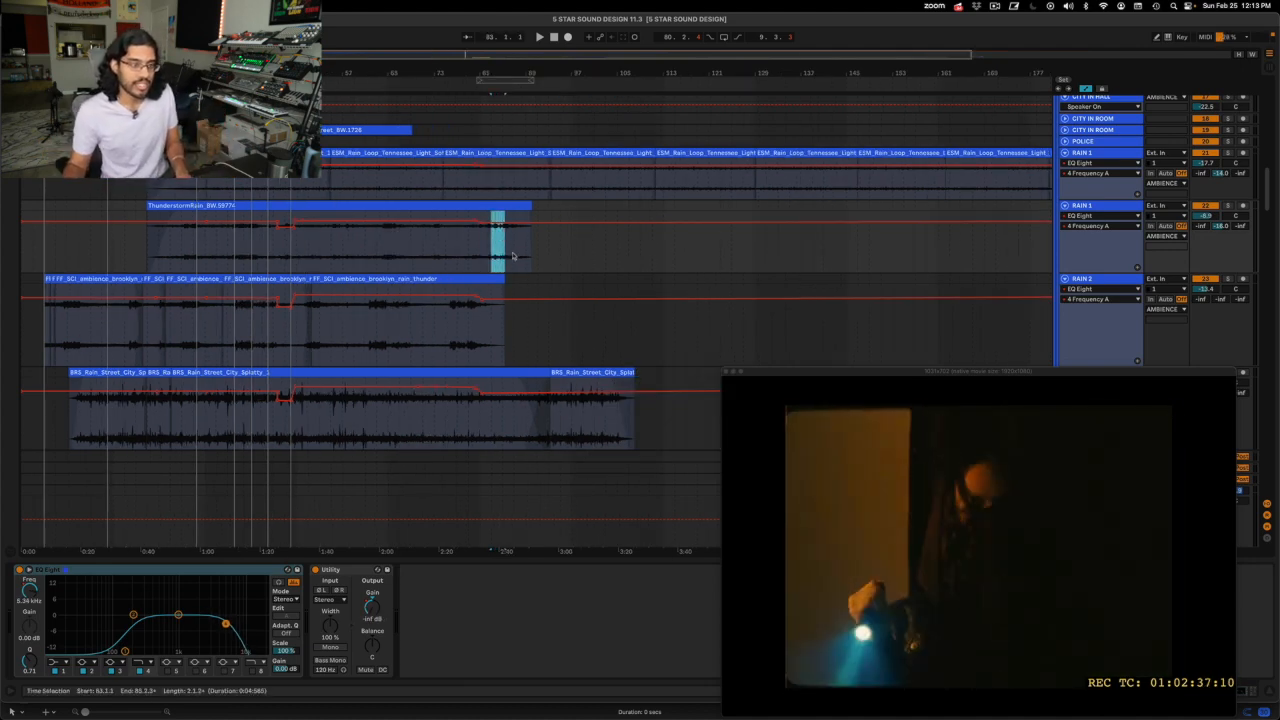
# Step: Play from the end of the ThunderstormRain clip at about 2:51 and solo the upper RAIN 1 track to audition it
pyautogui.click(531, 193)
pyautogui.press('space')
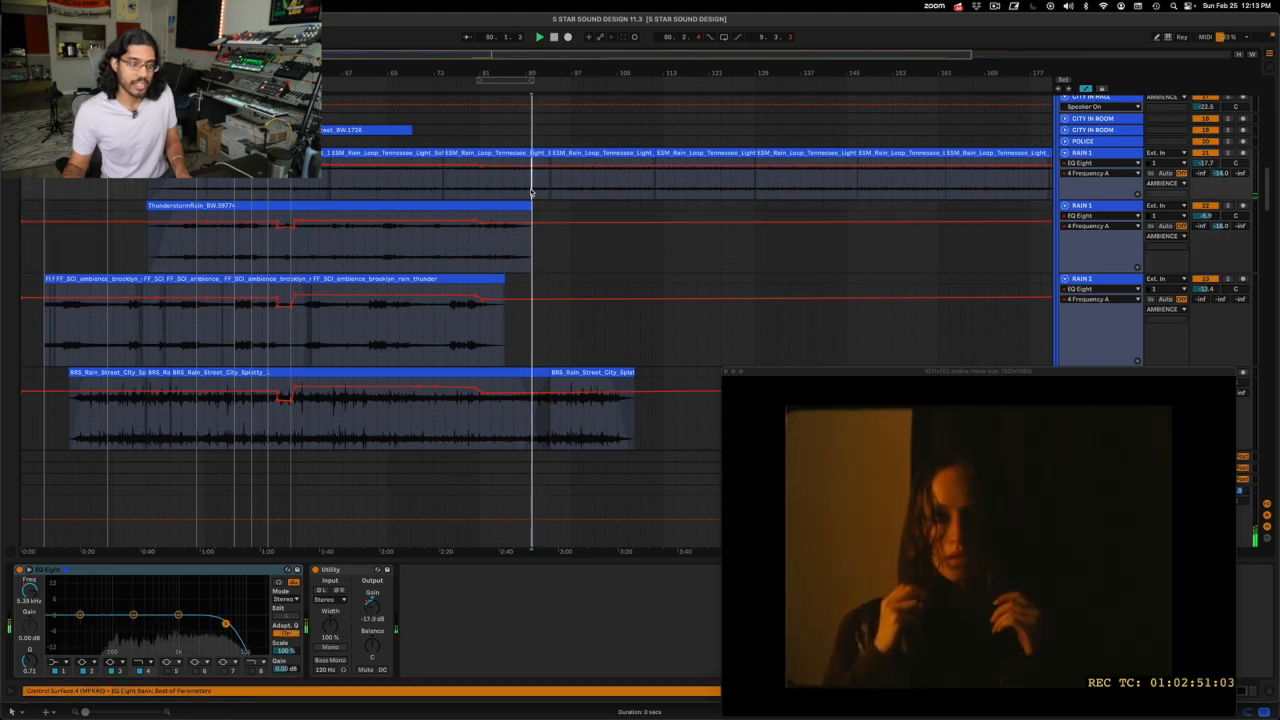
pyautogui.click(1228, 154)
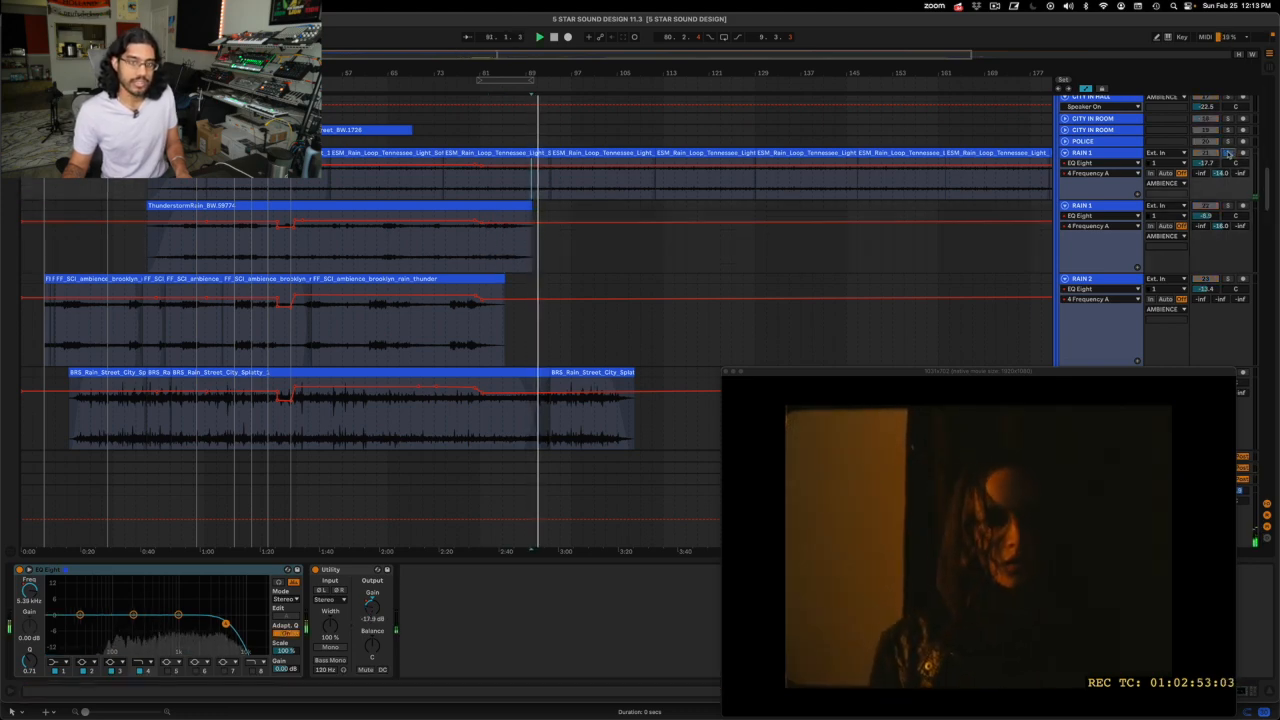
pyautogui.scroll(-3, 1228, 175)
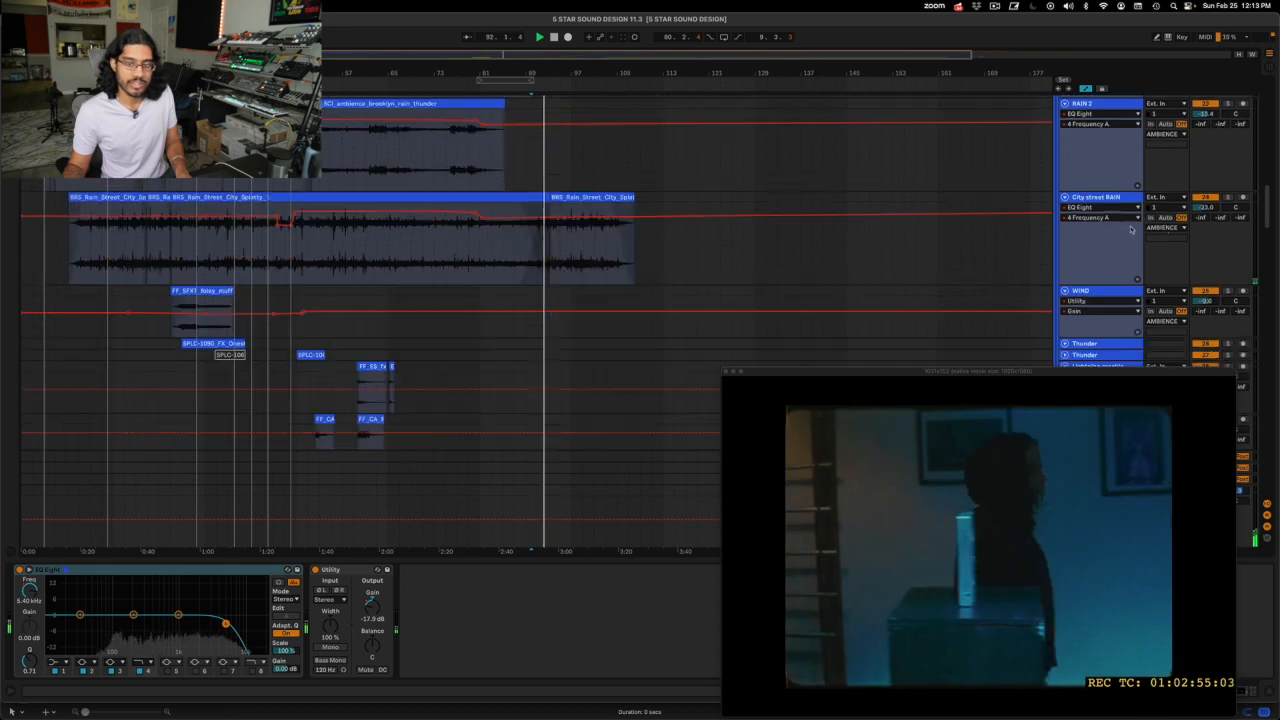